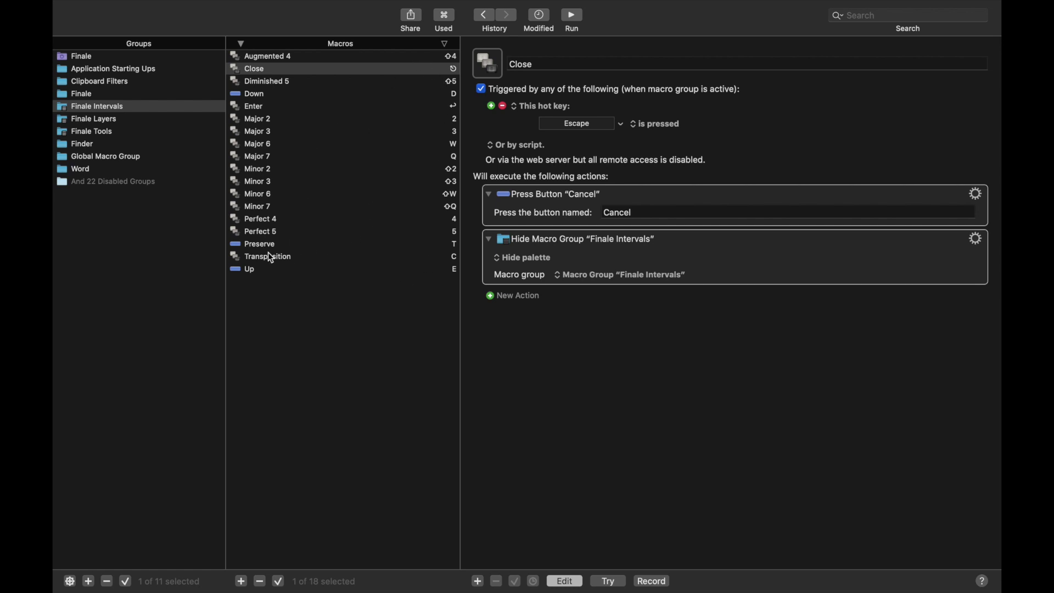
Step: Open the Finale Intervals group's Transposition macro to view its hot key C and Chromatically actions
click(254, 262)
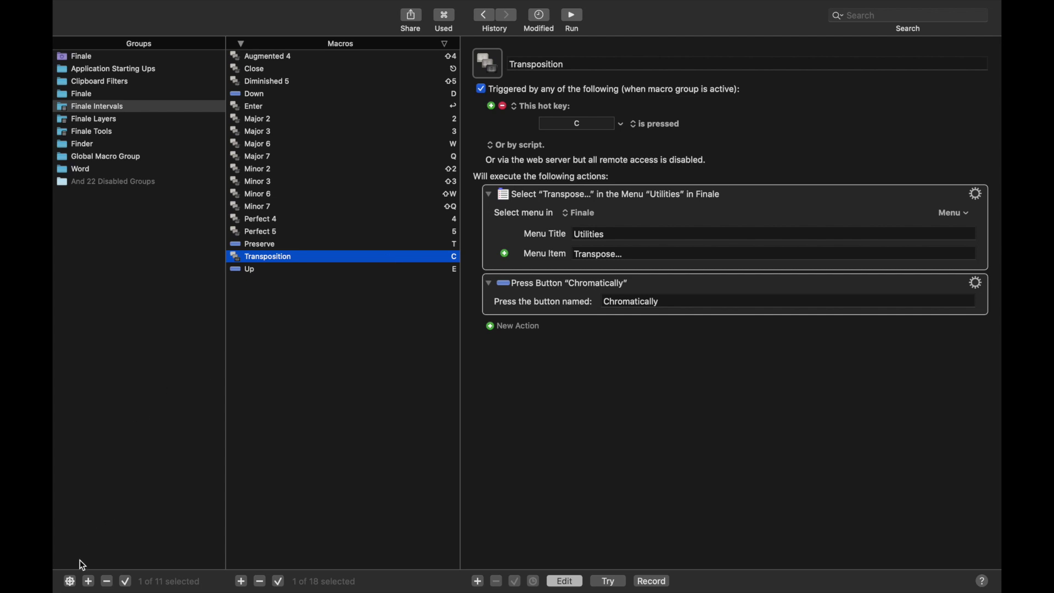
Step: Add a new macro group named 'Finale Transposition', available only in Finale
click(88, 582)
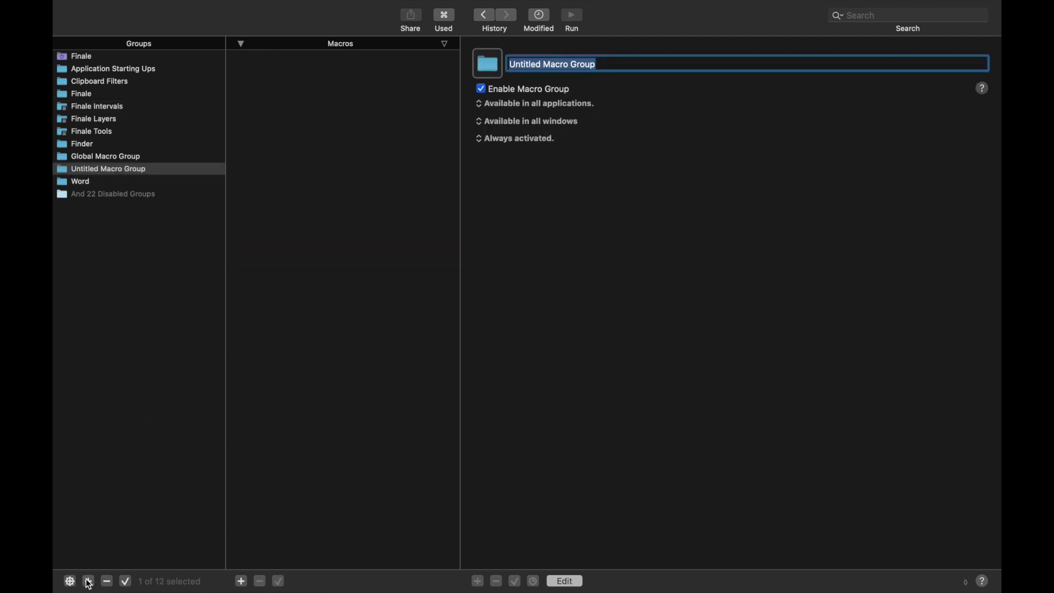
text(Finale)
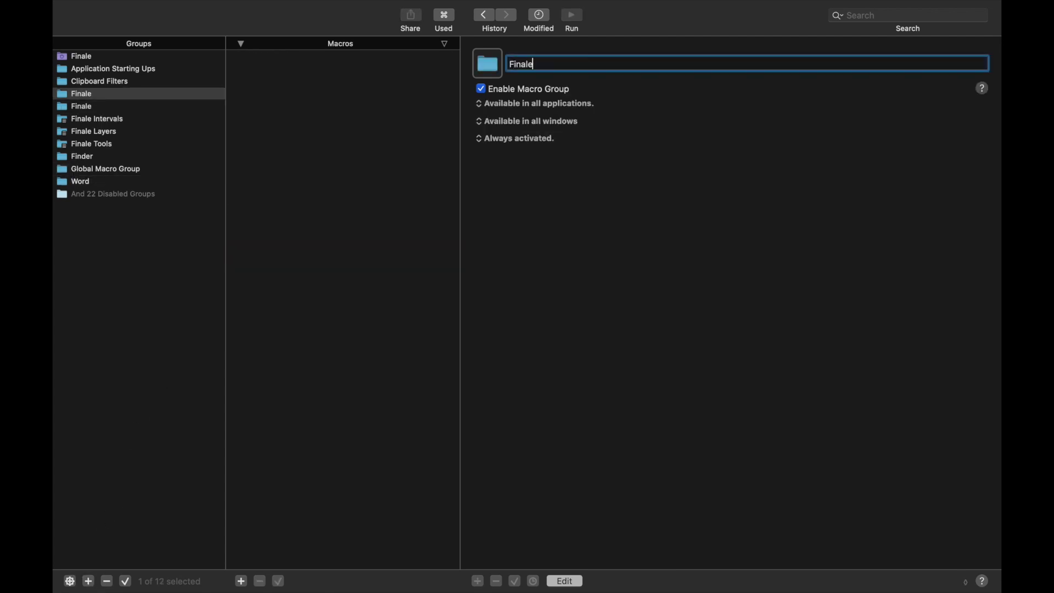
text( Transposition)
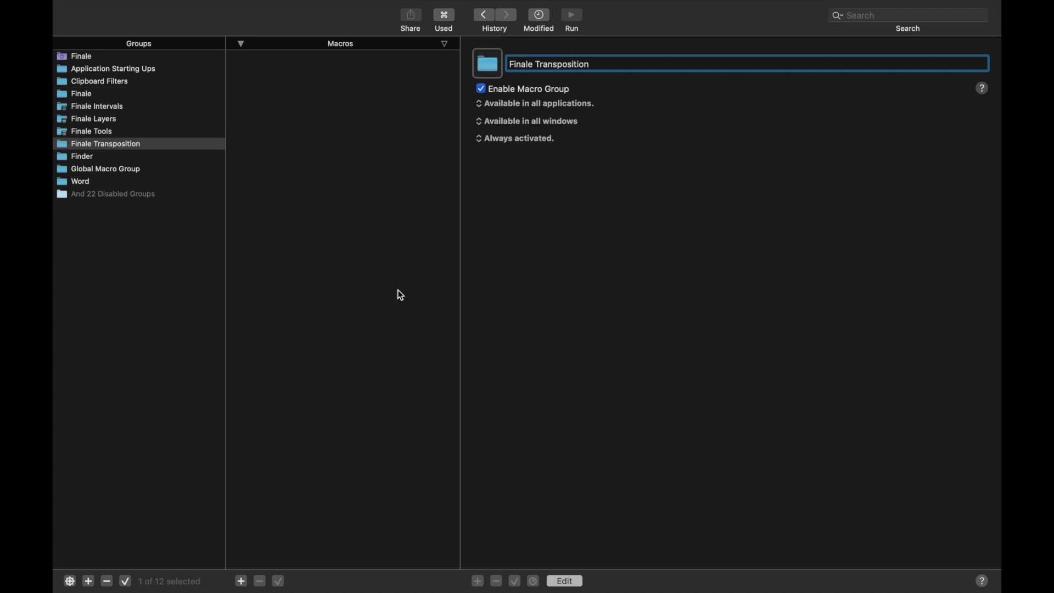
click(549, 103)
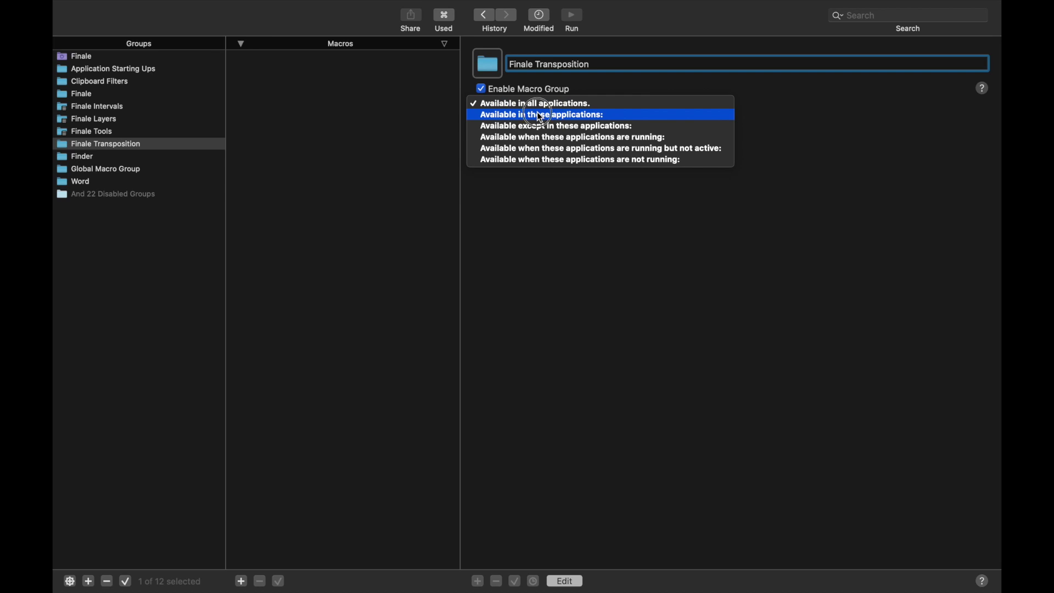
click(540, 115)
click(501, 119)
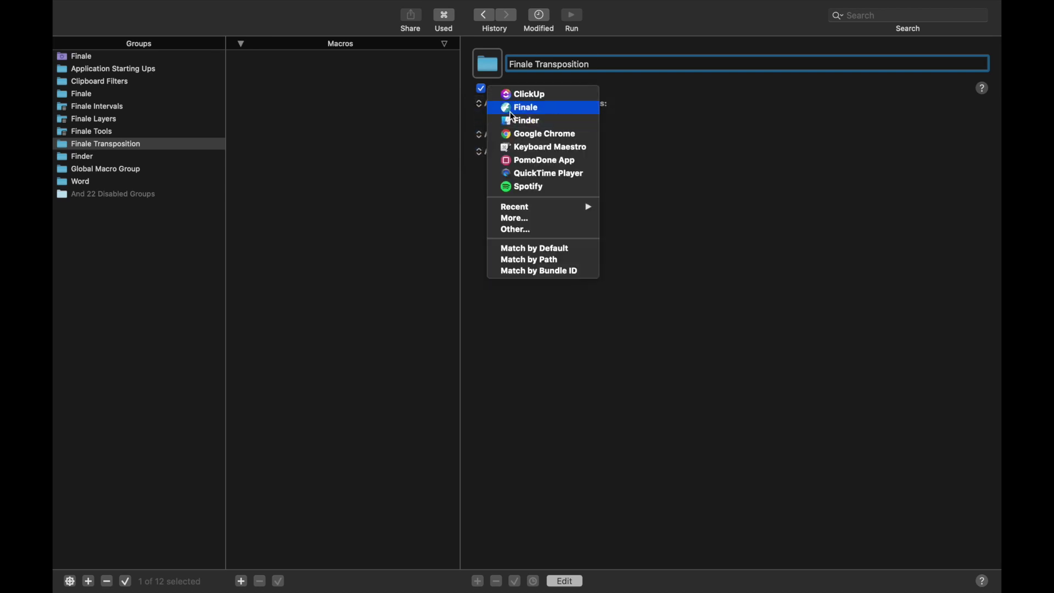
click(519, 103)
Step: Make the group show a palette for one action on hot key ⌃⌥⇧⌘L
click(505, 156)
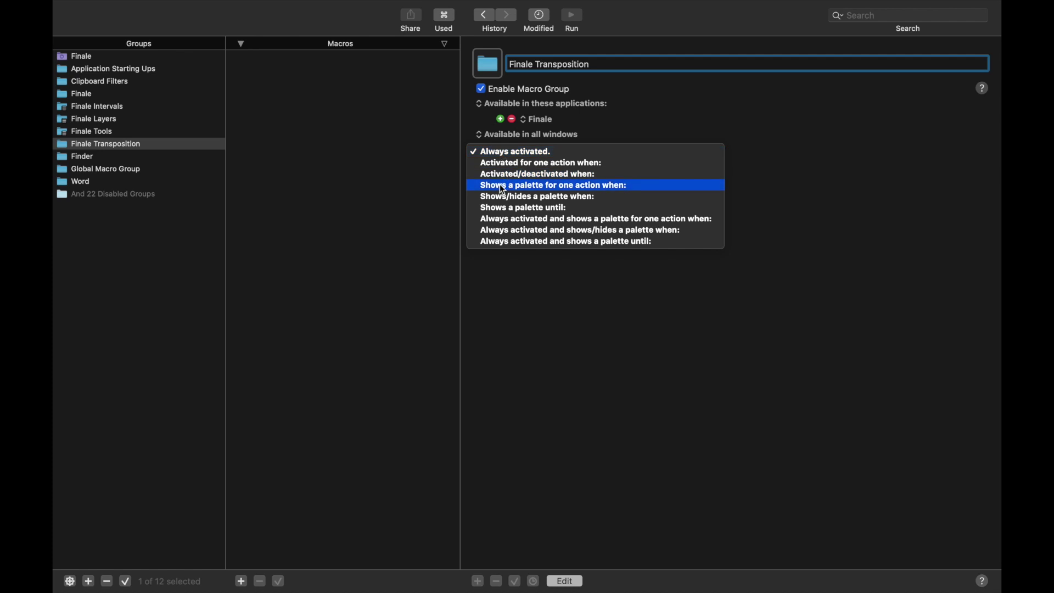
click(582, 186)
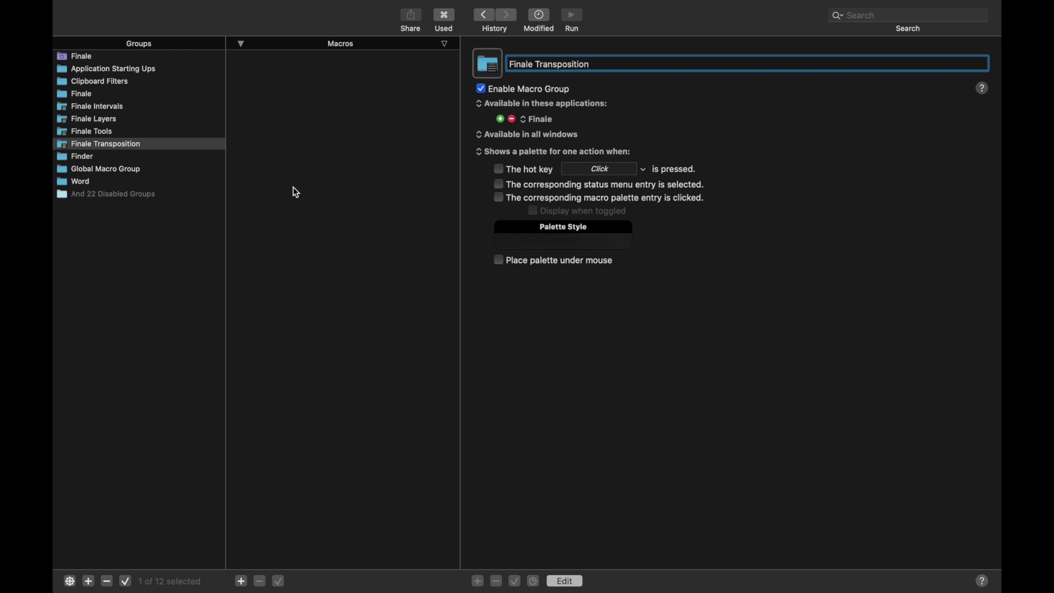
click(582, 169)
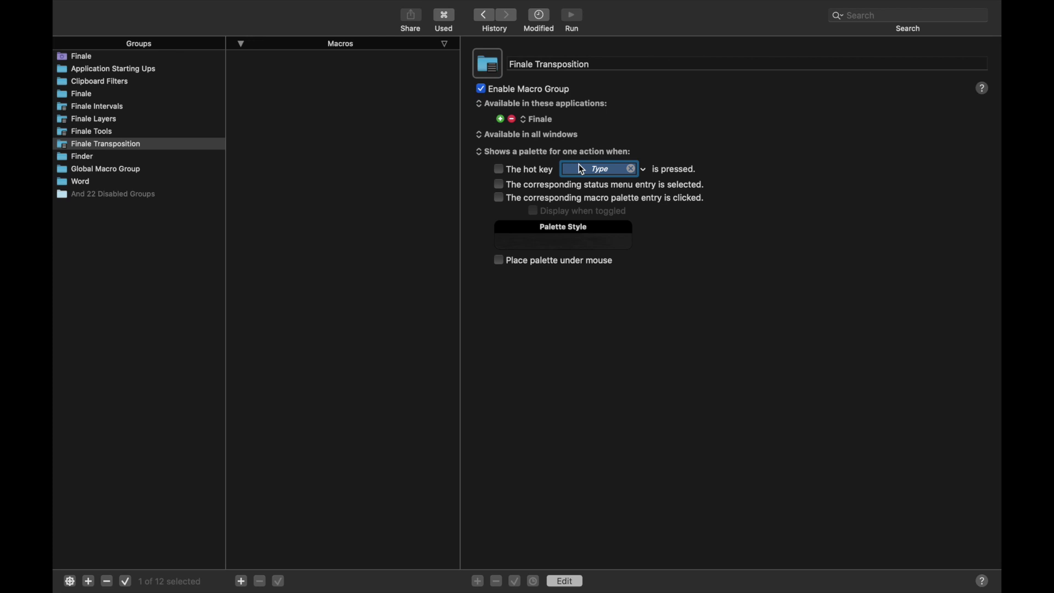
key(ctrl+alt+shift+super+l)
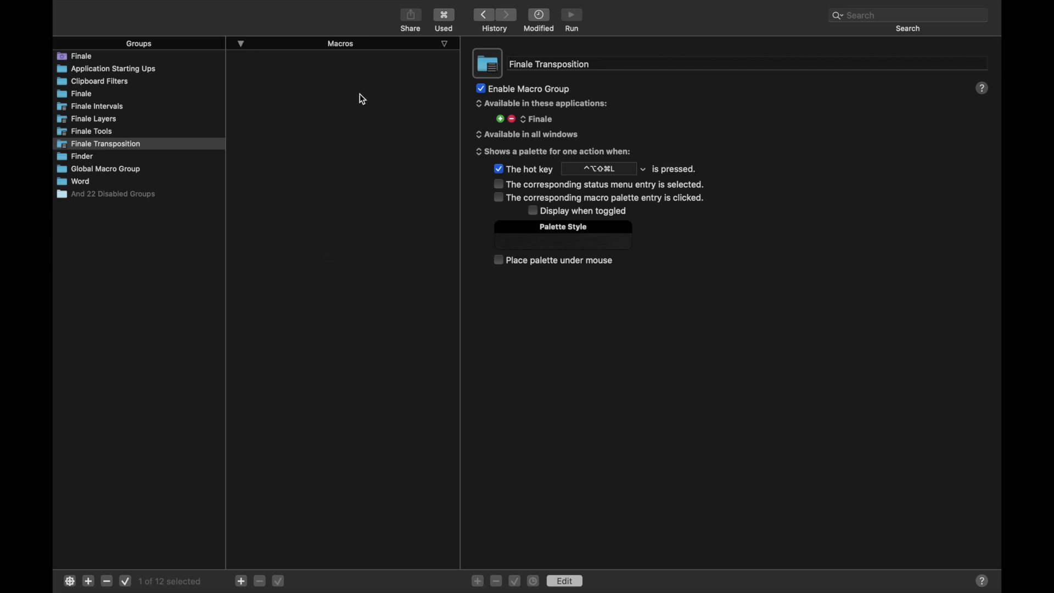
Step: Copy all 18 Finale Intervals macros into the Finale Transposition group
click(158, 108)
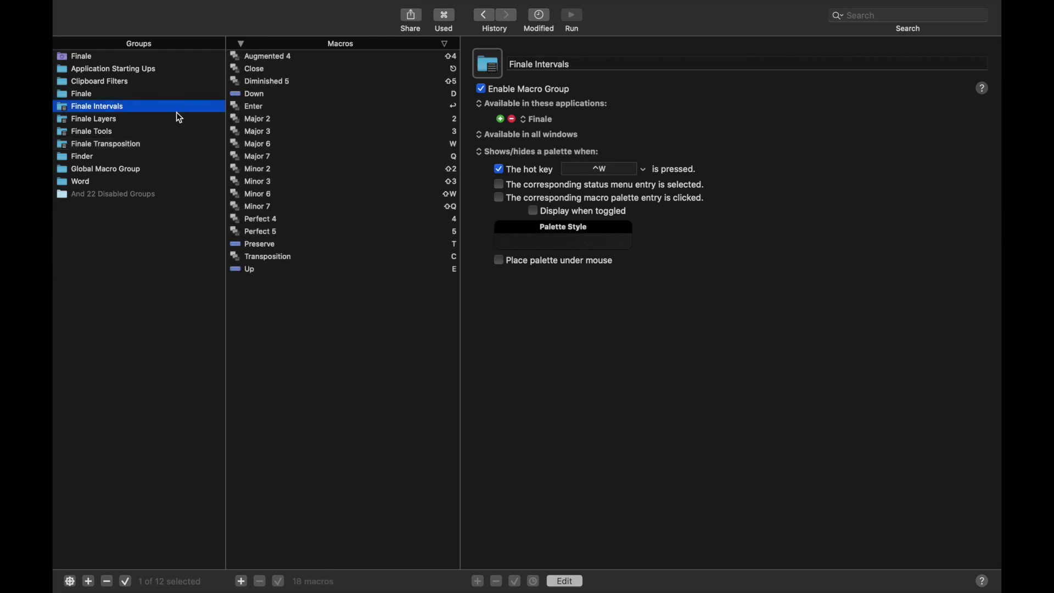
click(320, 122)
key(super+a)
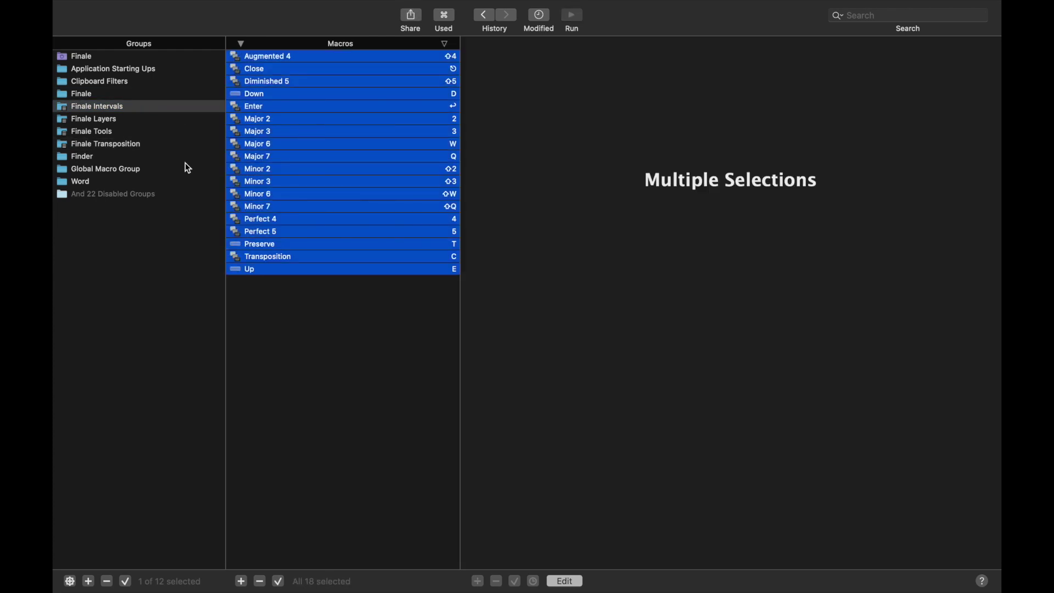
click(123, 143)
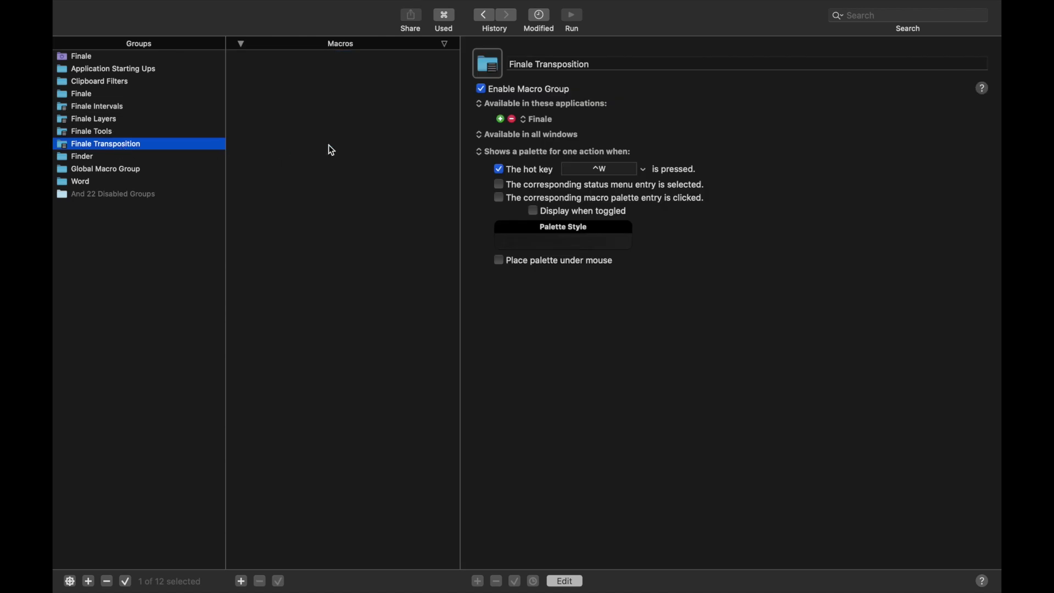
key(super+a)
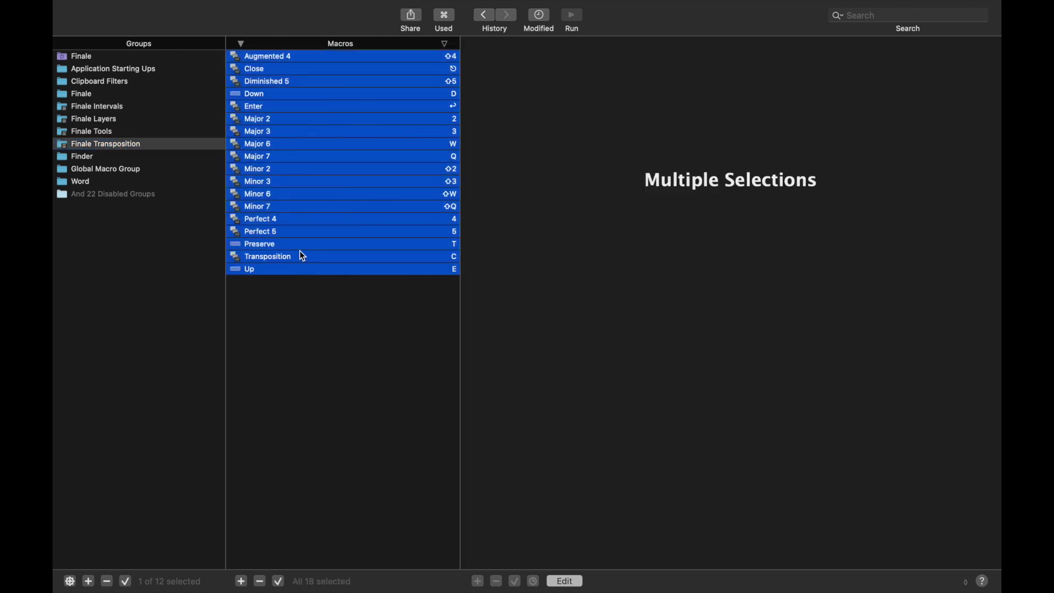
Step: Delete the pasted Transposition copy and reopen the original Transposition macro in Finale Intervals
click(294, 258)
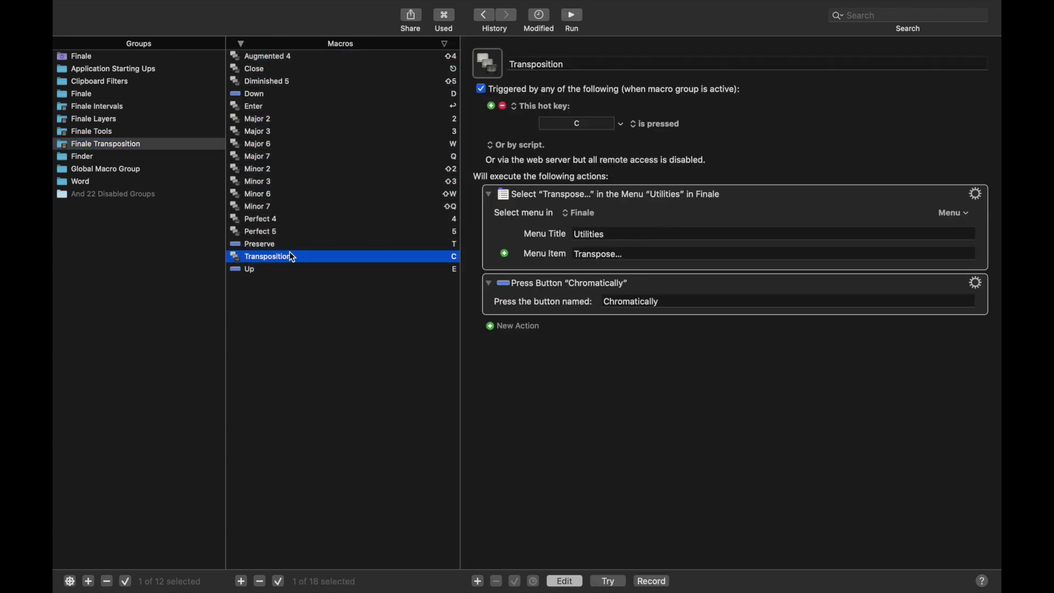
key(Delete)
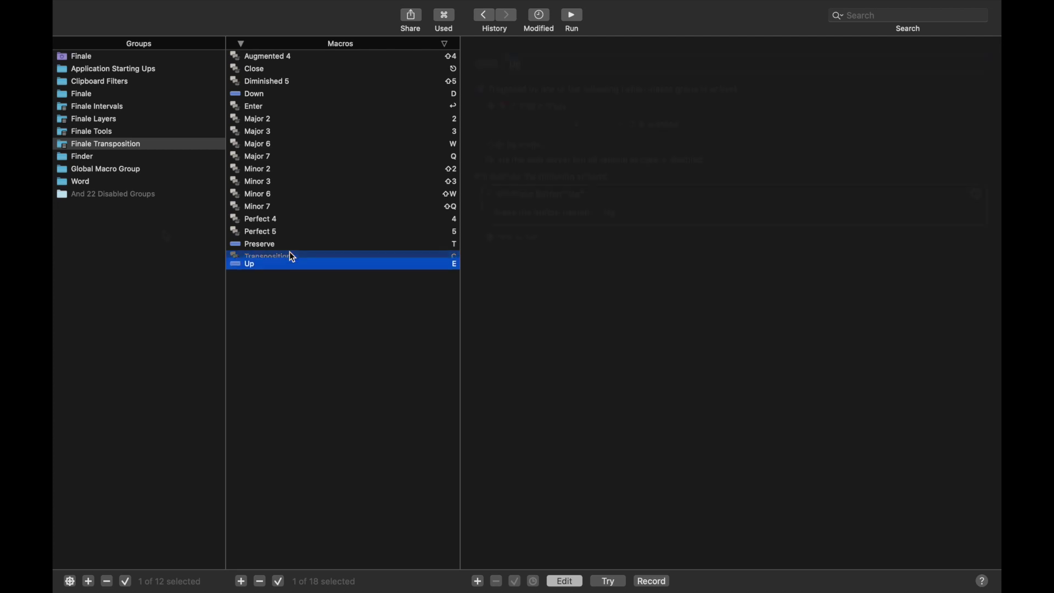
click(137, 112)
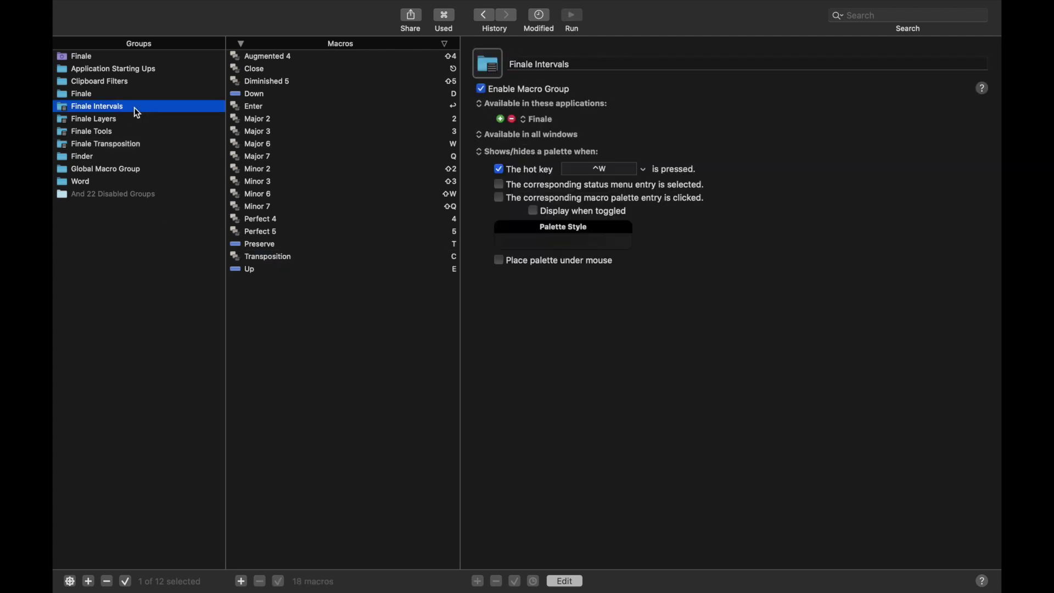
click(314, 257)
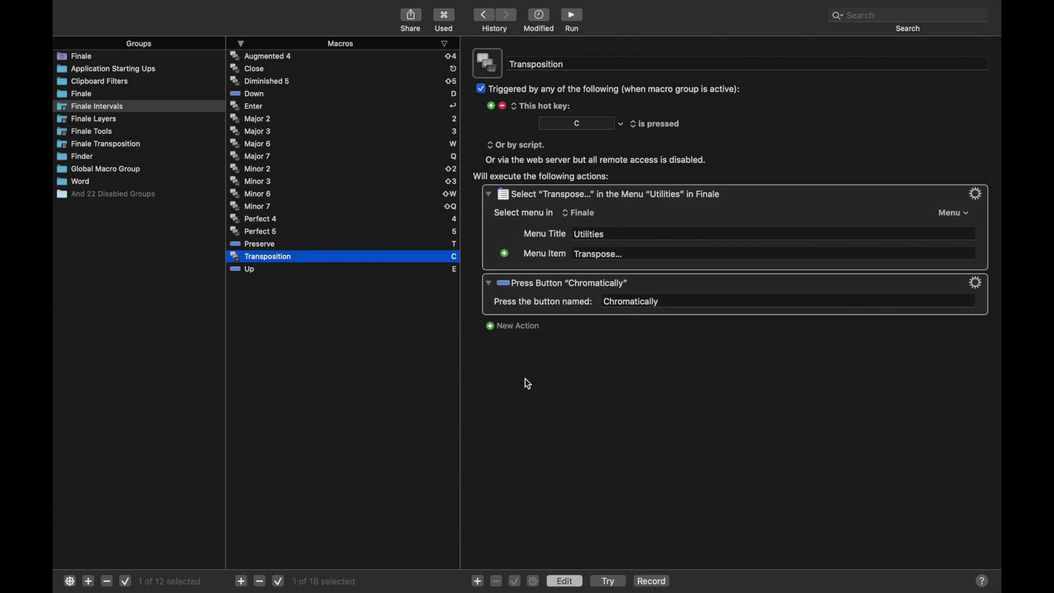
Step: Add a Show Macro Group 'Finale Transposition' action above the Chromatically button press
click(511, 328)
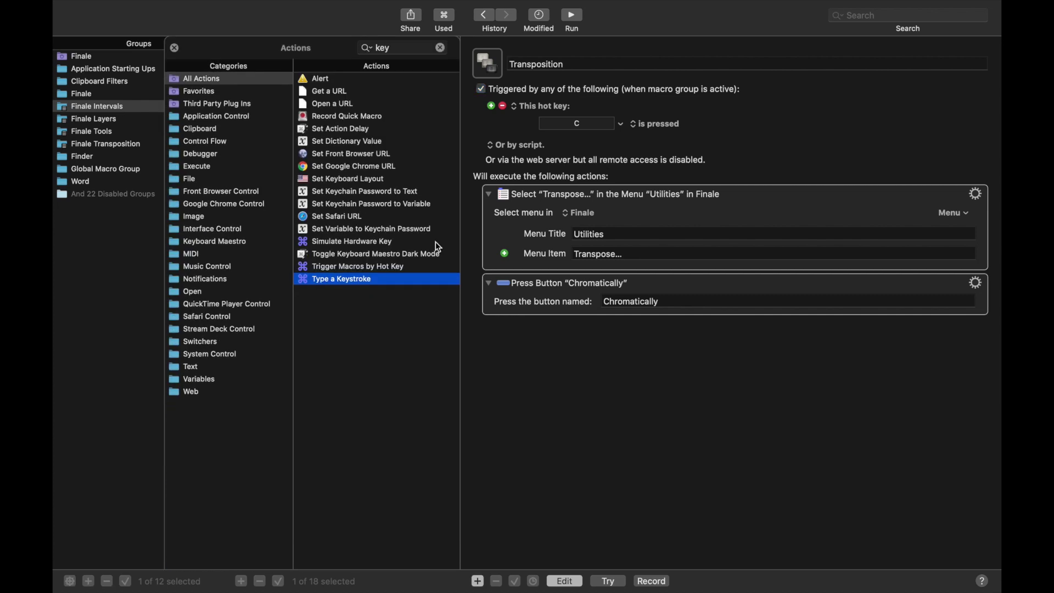
click(399, 48)
text(m)
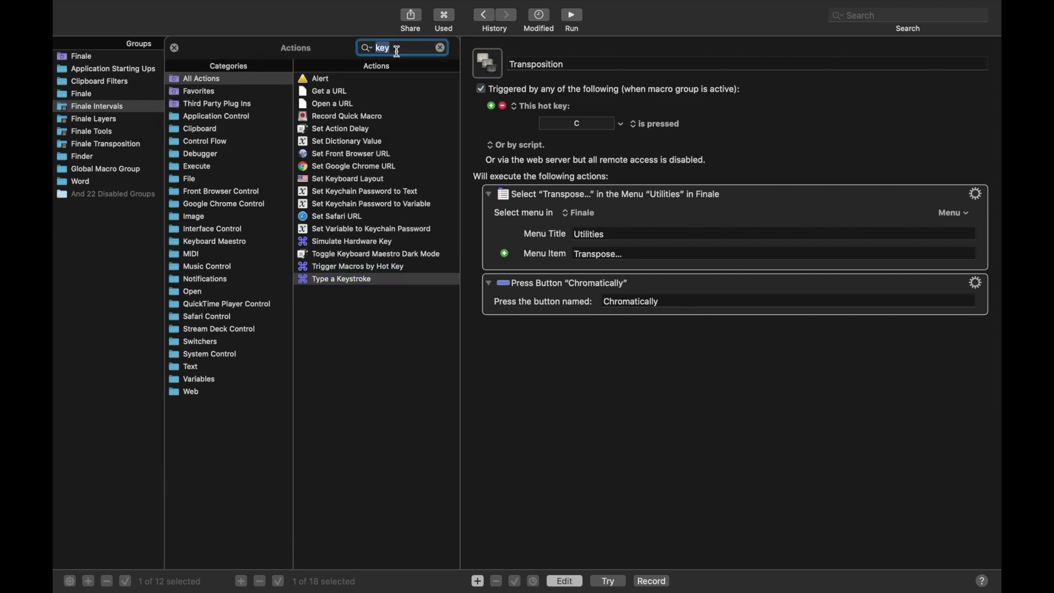
text(acro gr)
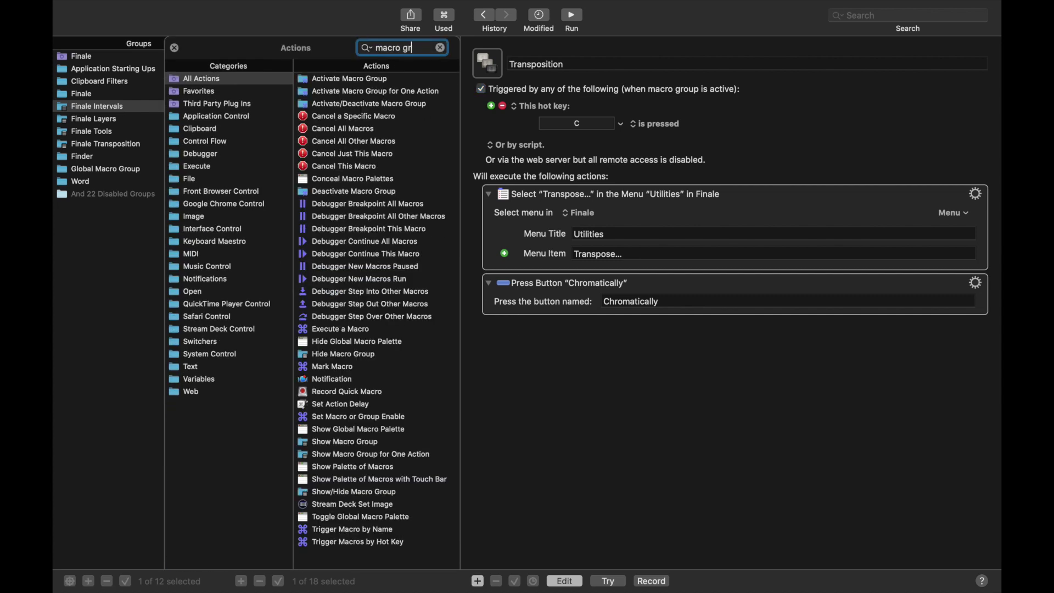
text(oup)
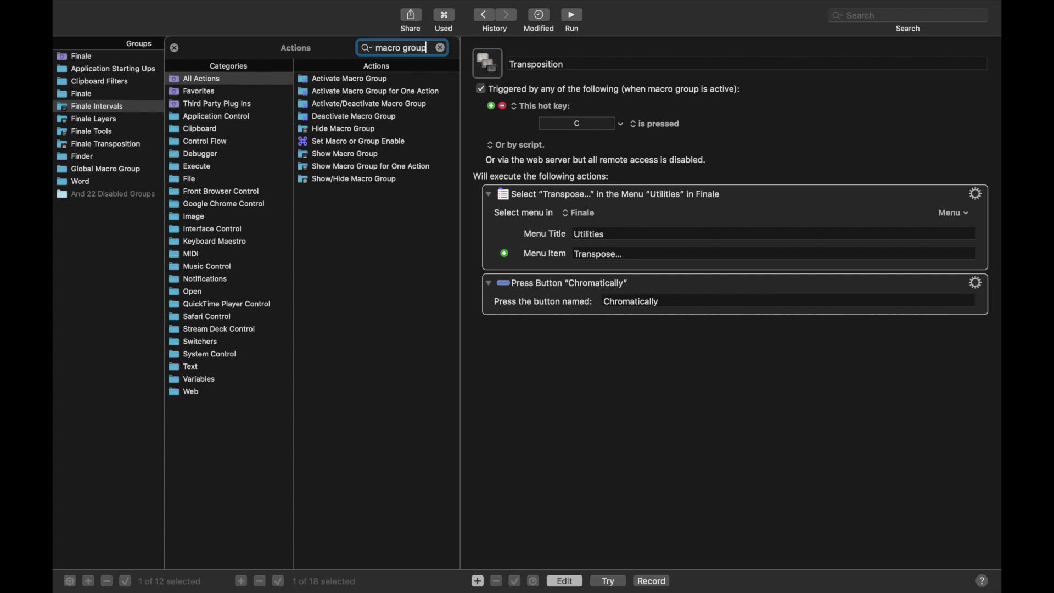
double_click(337, 156)
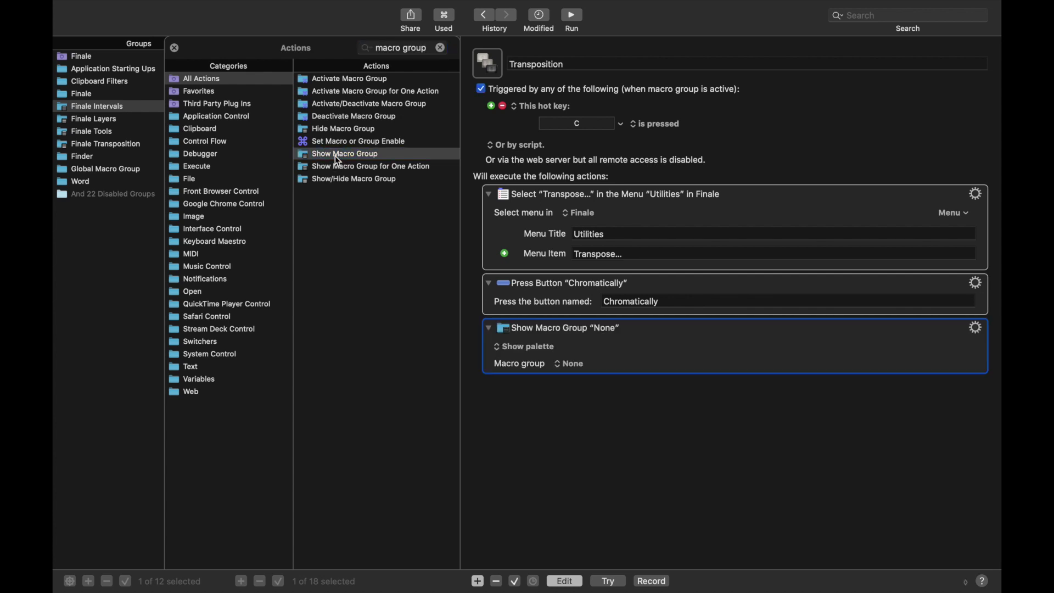
click(571, 365)
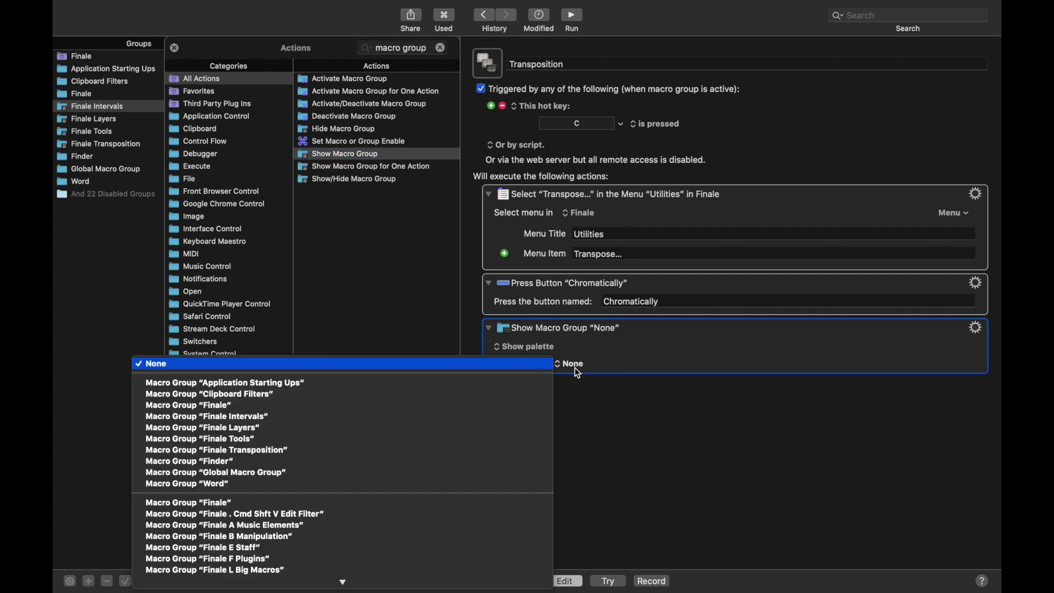
click(471, 452)
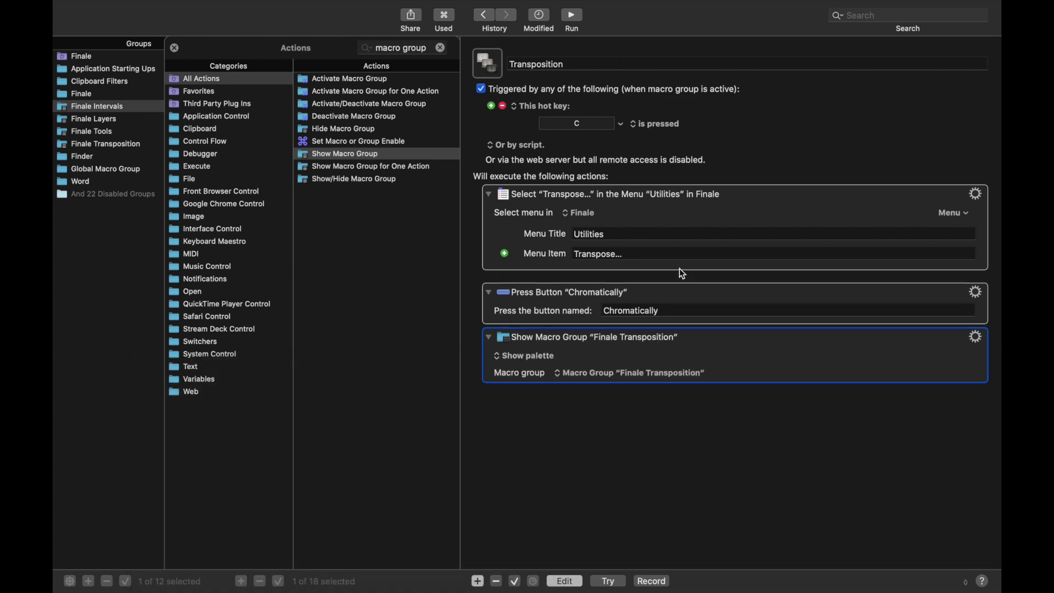
drag(683, 274, 683, 274)
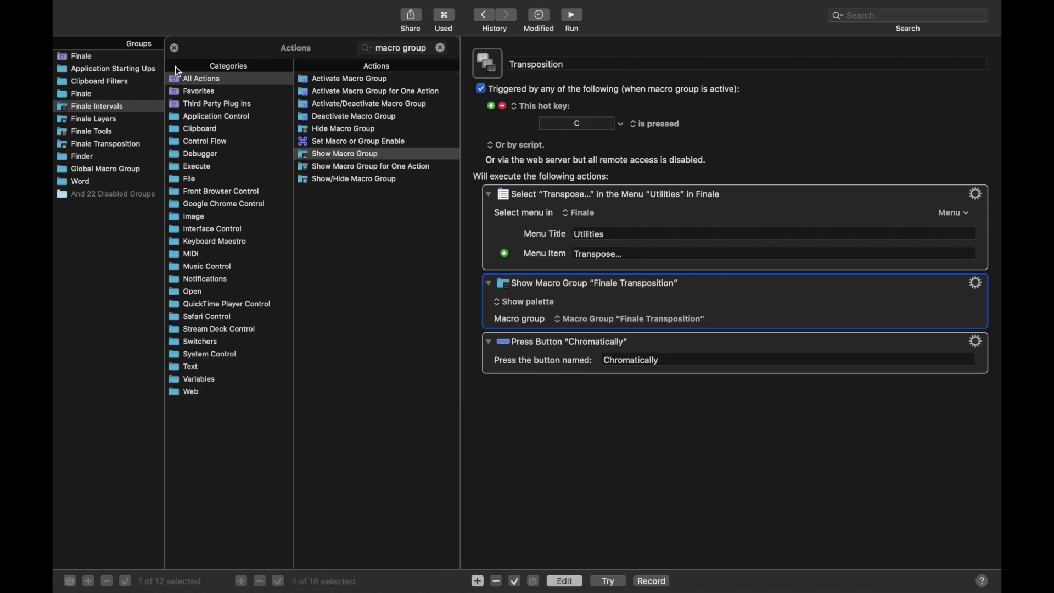
click(175, 49)
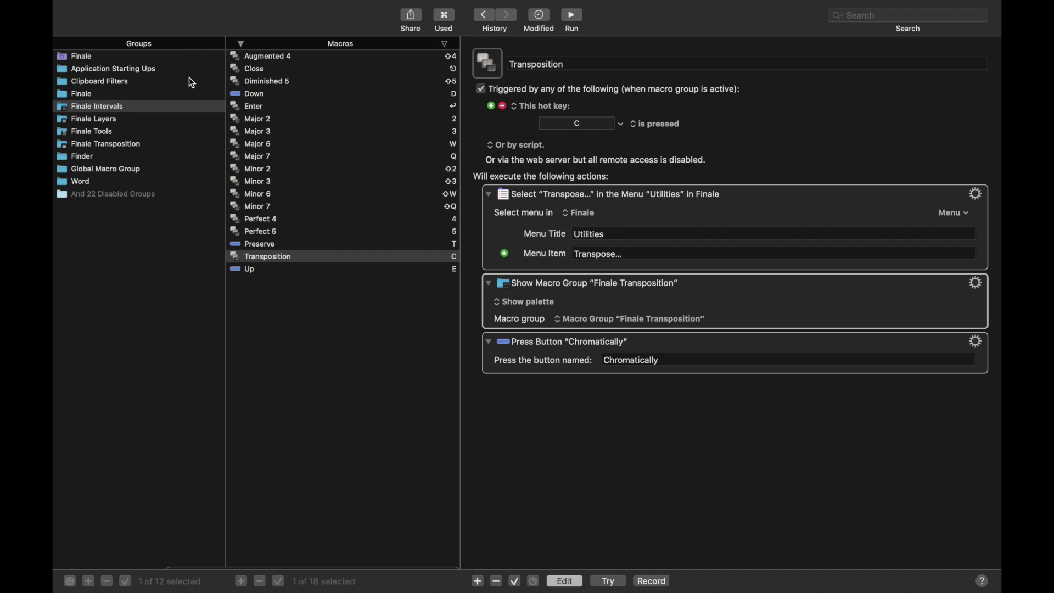
Step: Delete every Finale Intervals macro except Transposition, from Augmented 4 through Preserve plus Up
click(277, 243)
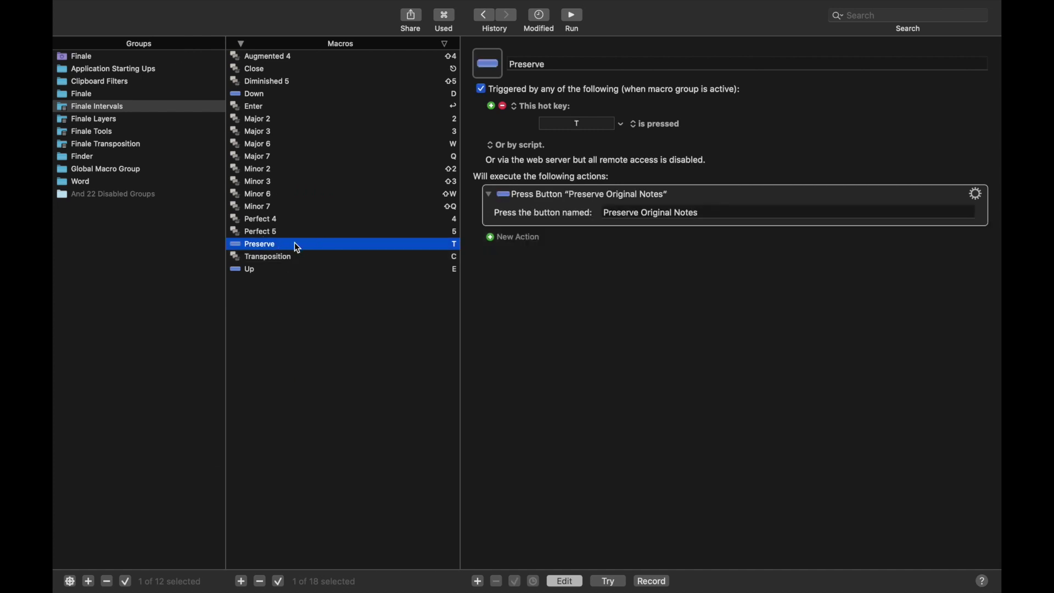
shift+click(299, 59)
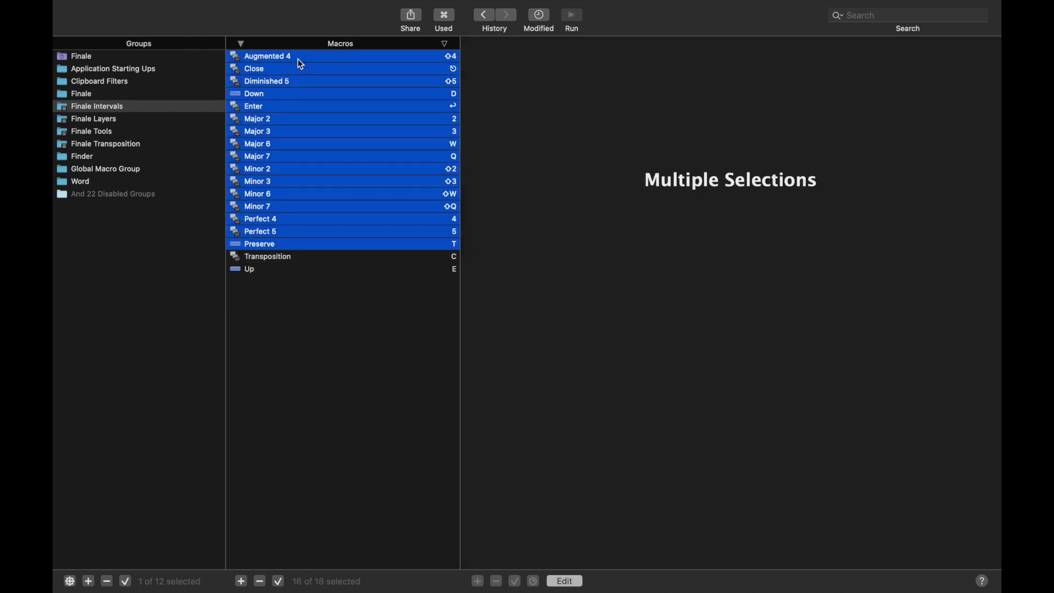
key(Delete)
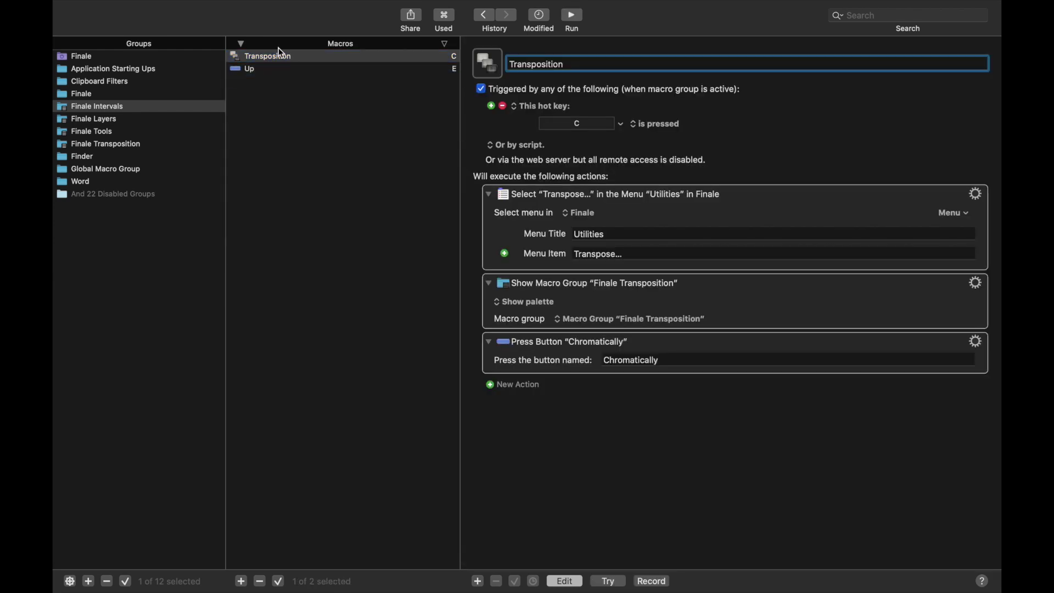
click(296, 69)
key(Delete)
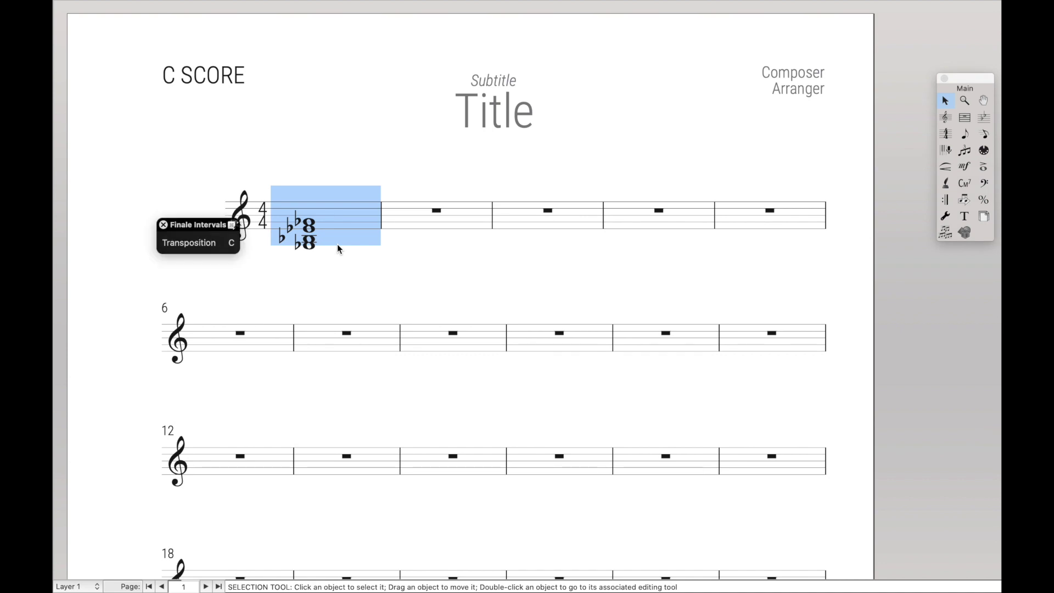
Step: Trigger Transposition from the palette, move the interval palette aside, and return to Finale Intervals settings
click(231, 245)
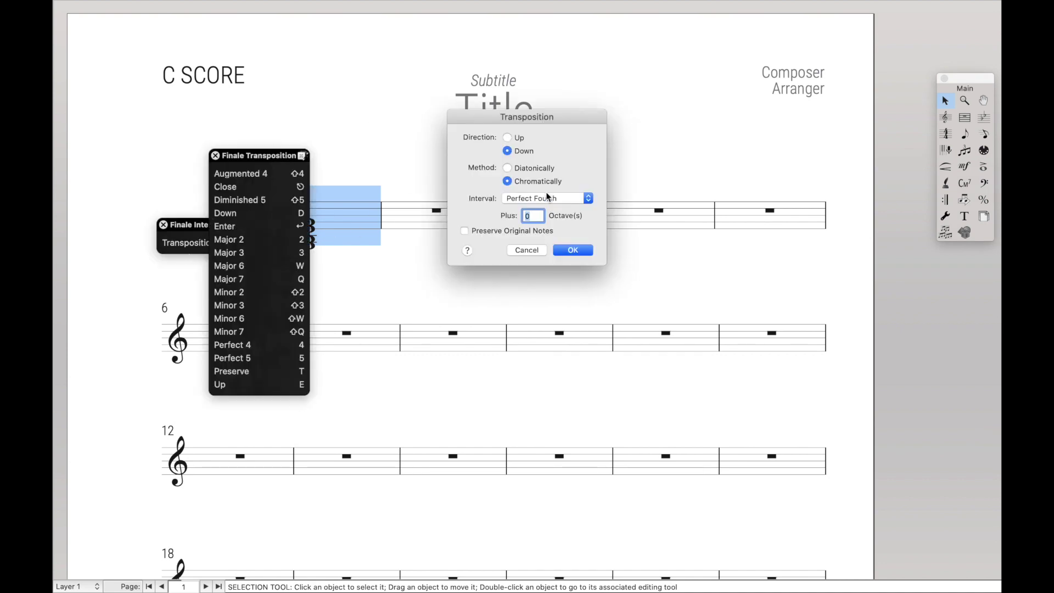
drag(265, 156, 315, 150)
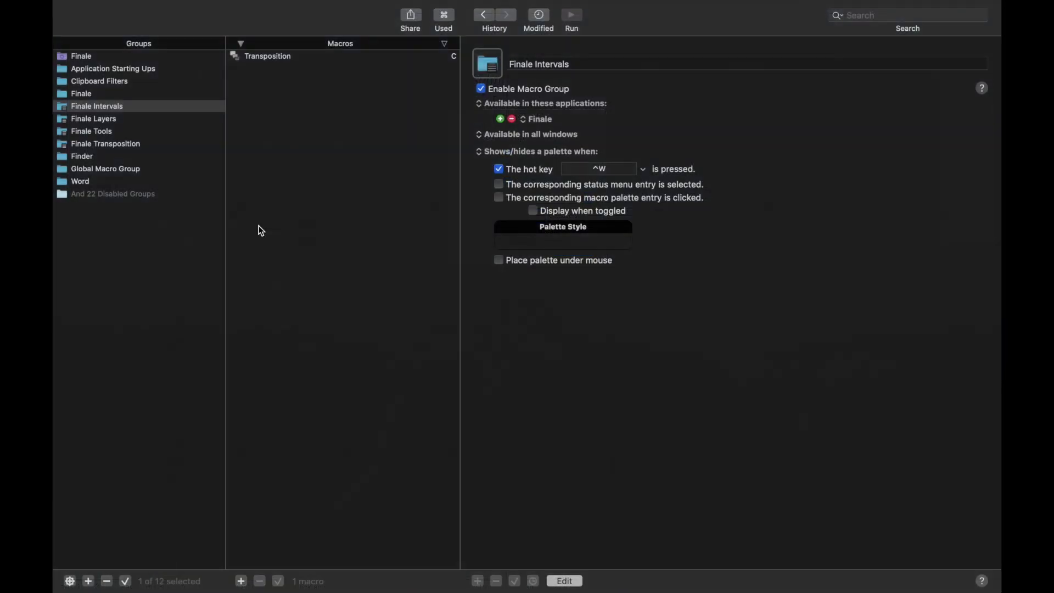
click(161, 105)
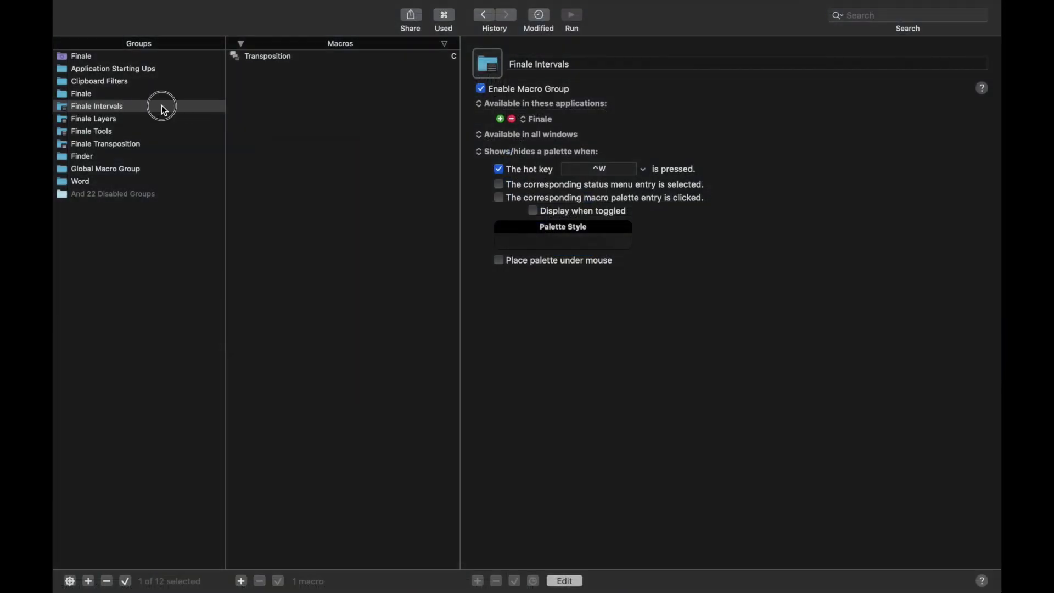
Step: Keep Finale Intervals' palette on show/hide, confirm Finale's Transposition dialog, then view Finale Transposition
click(567, 154)
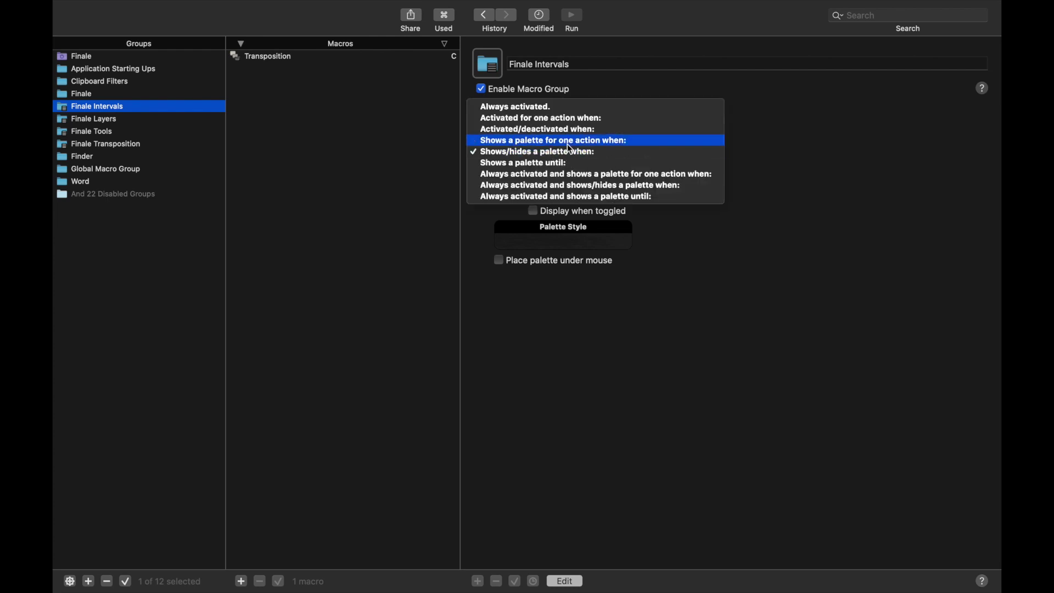
click(526, 148)
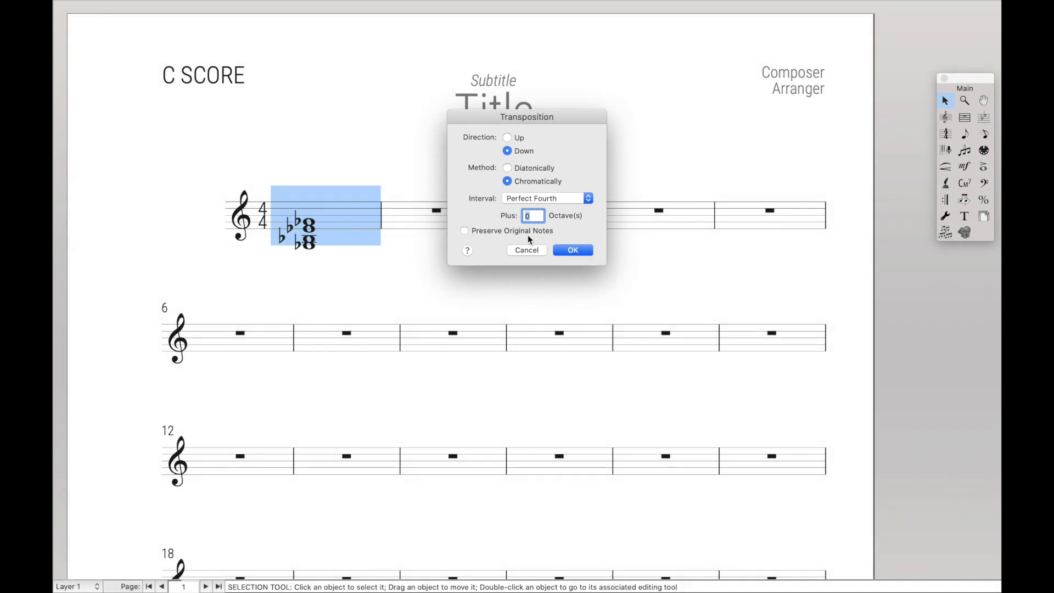
click(573, 250)
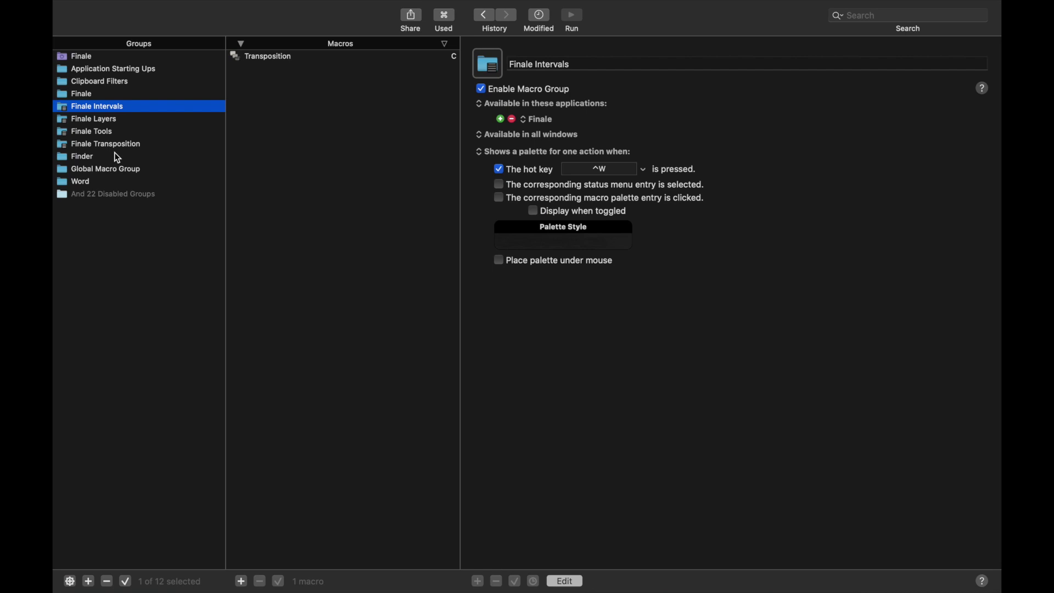
click(118, 146)
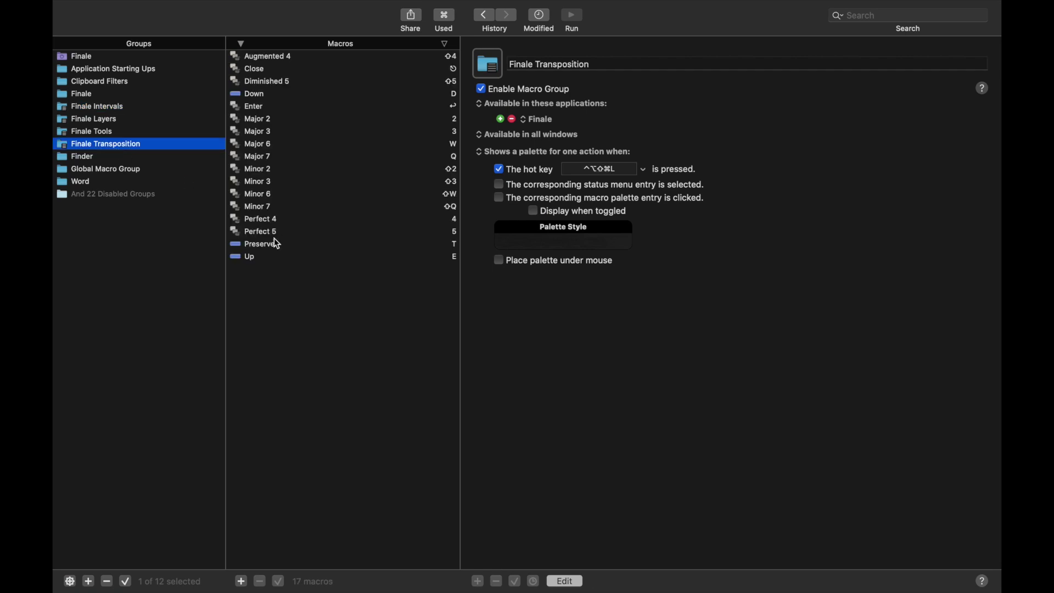
Step: Set the Hide Macro Group action in both Close and Enter to 'Finale Transposition'
click(275, 70)
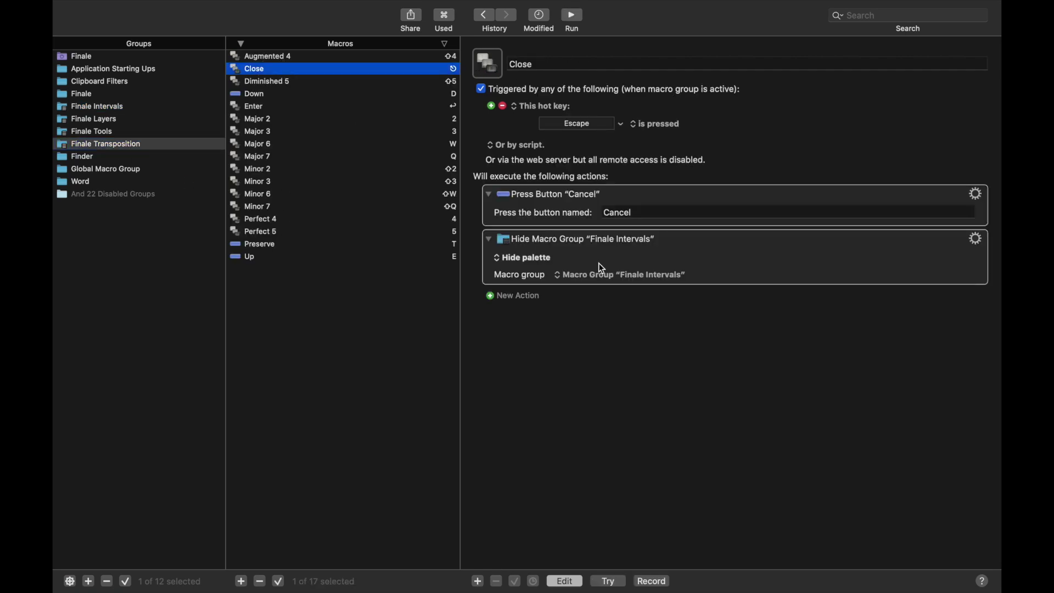
click(621, 276)
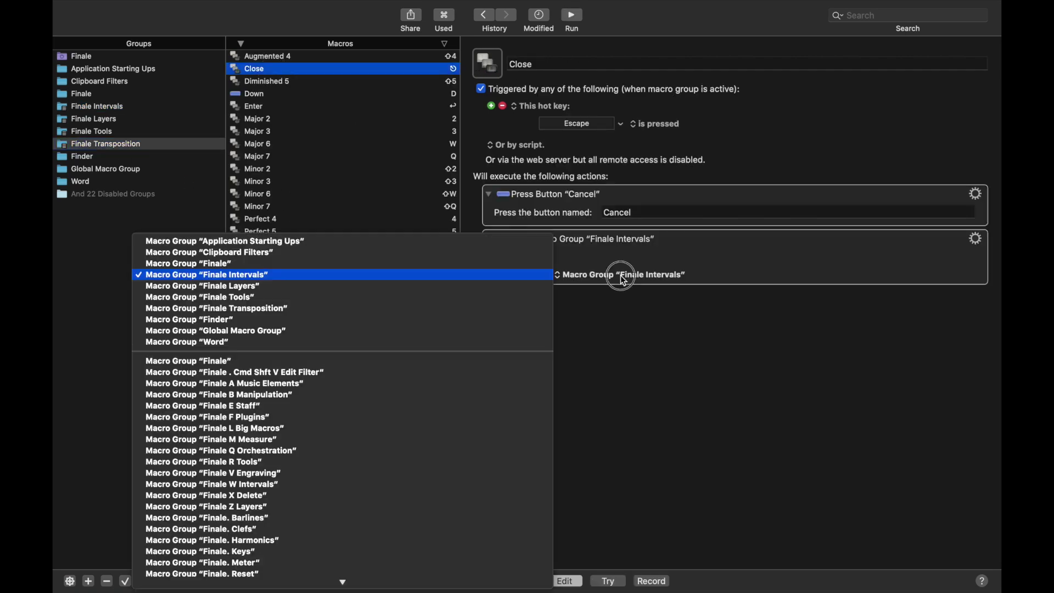
click(503, 307)
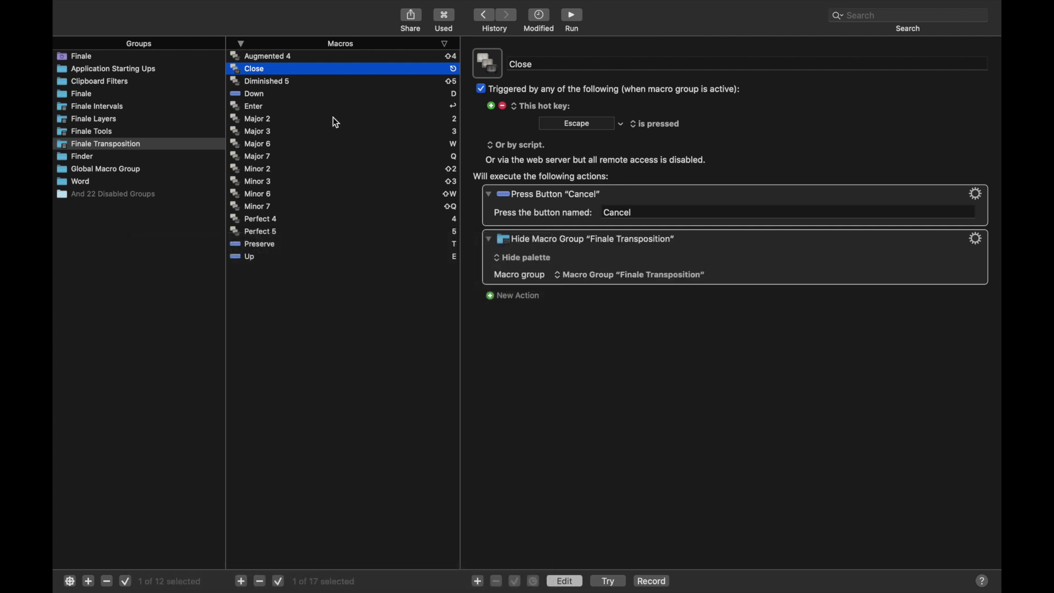
click(326, 106)
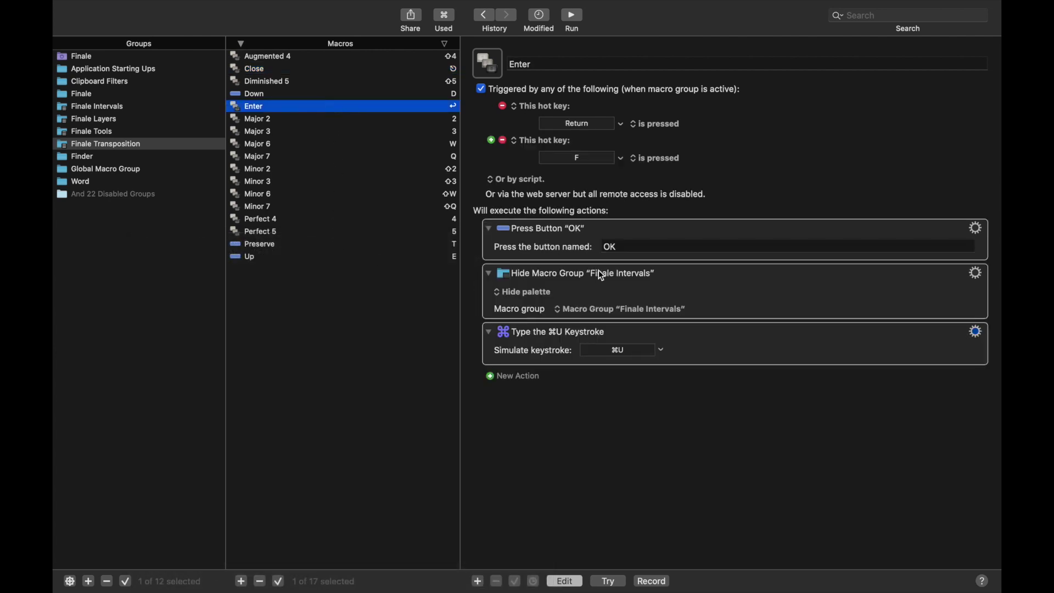
click(610, 309)
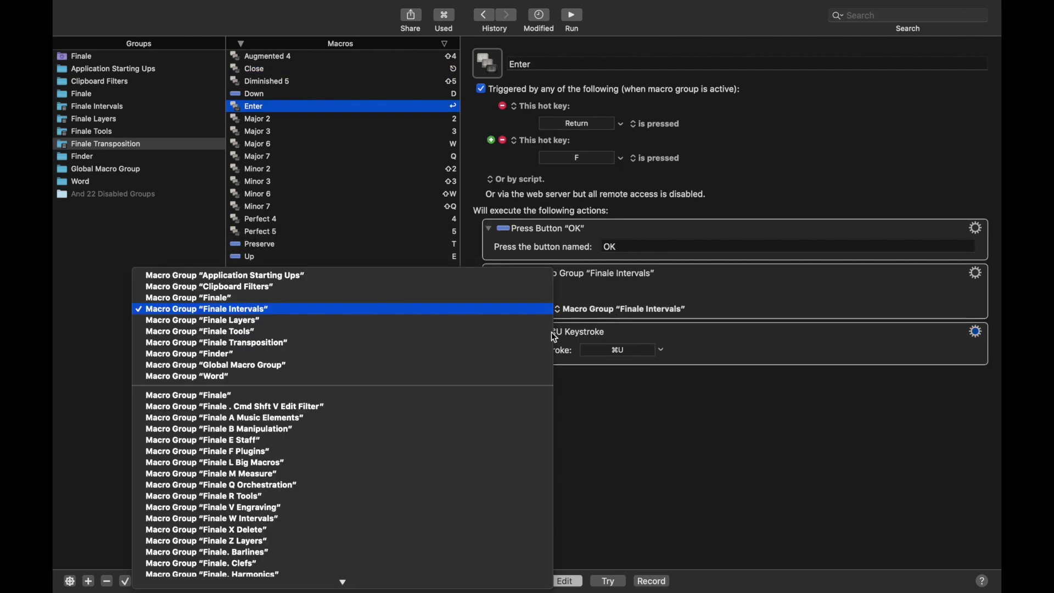
click(489, 342)
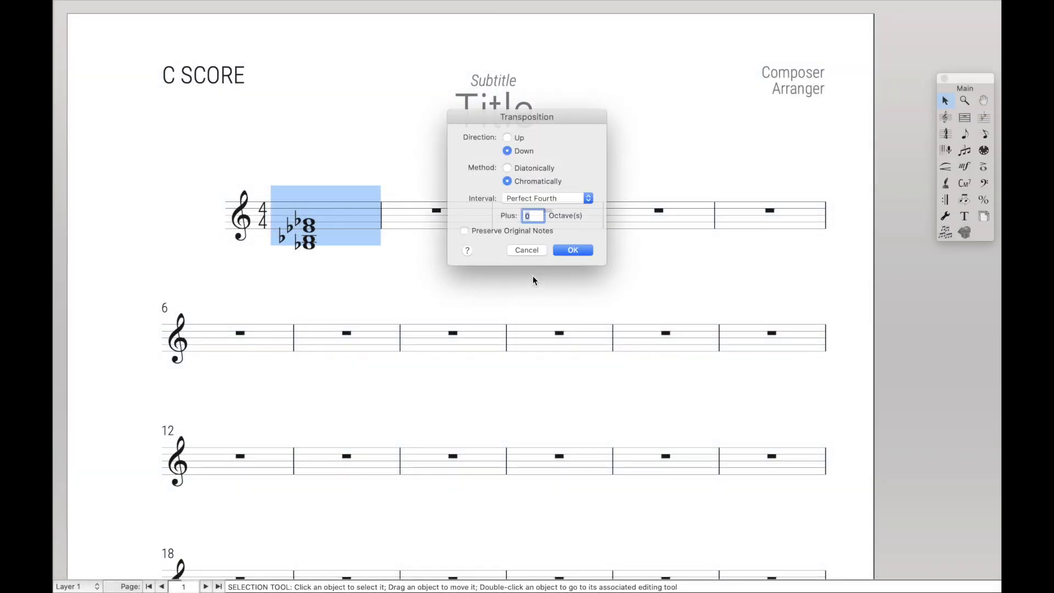
Step: Cancel the dialog, then transpose the first-measure chord via ⌃T and Return, and deselect it
click(523, 252)
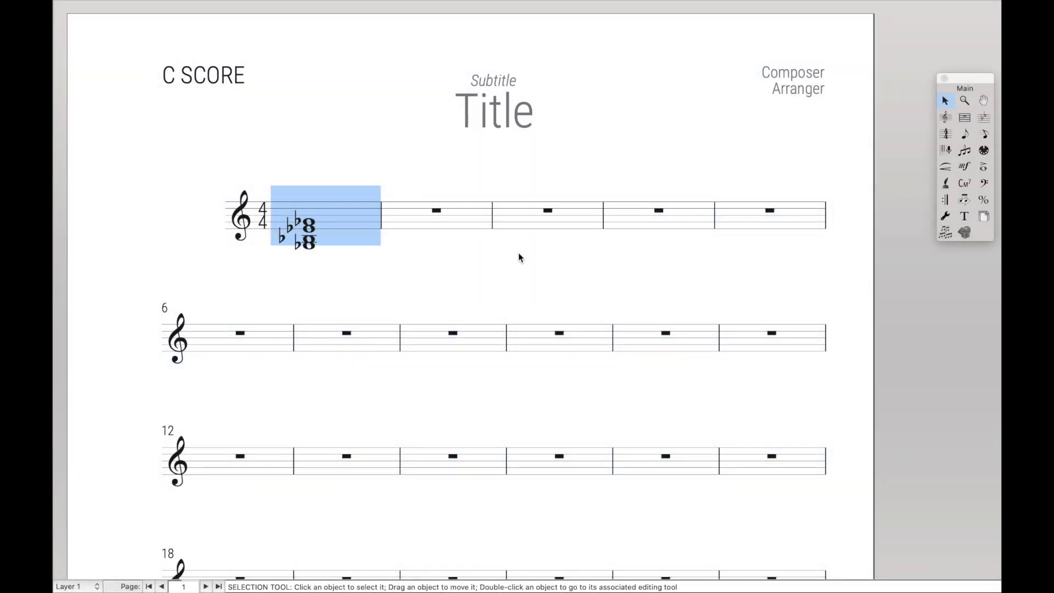
key(ctrl+t)
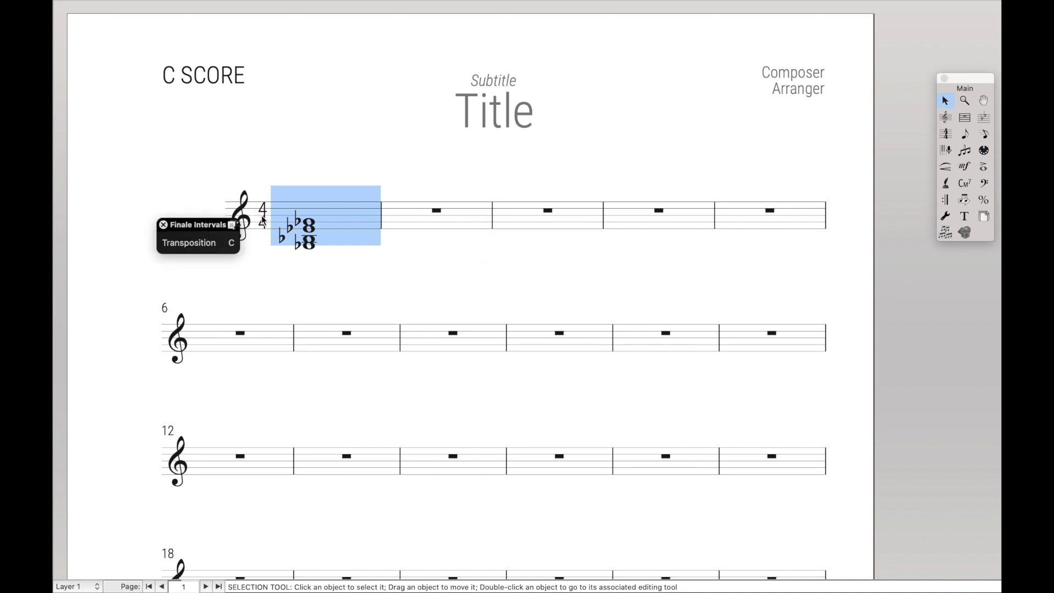
key(Return)
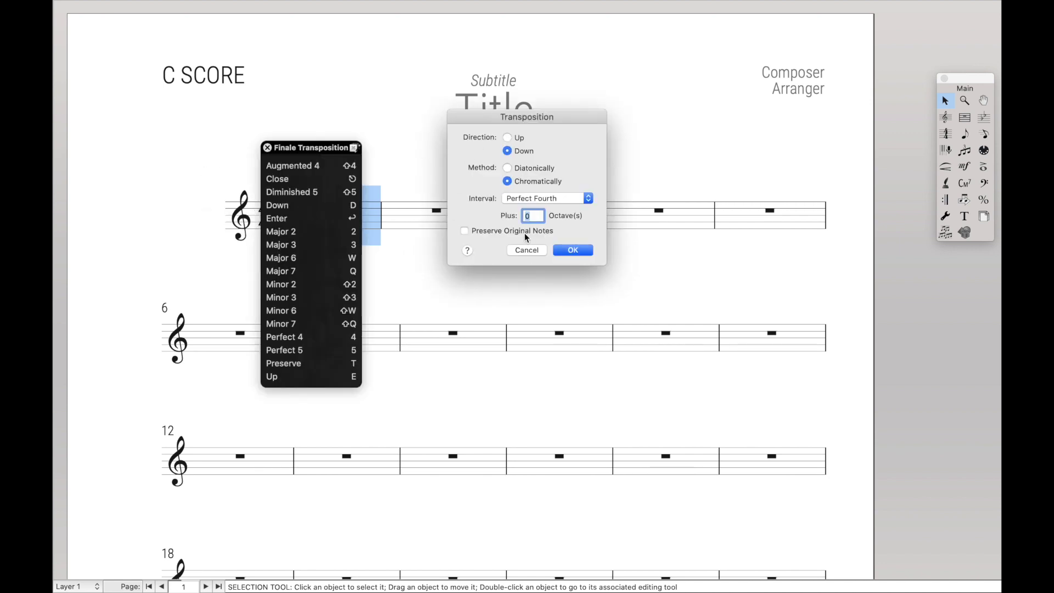
key(Return)
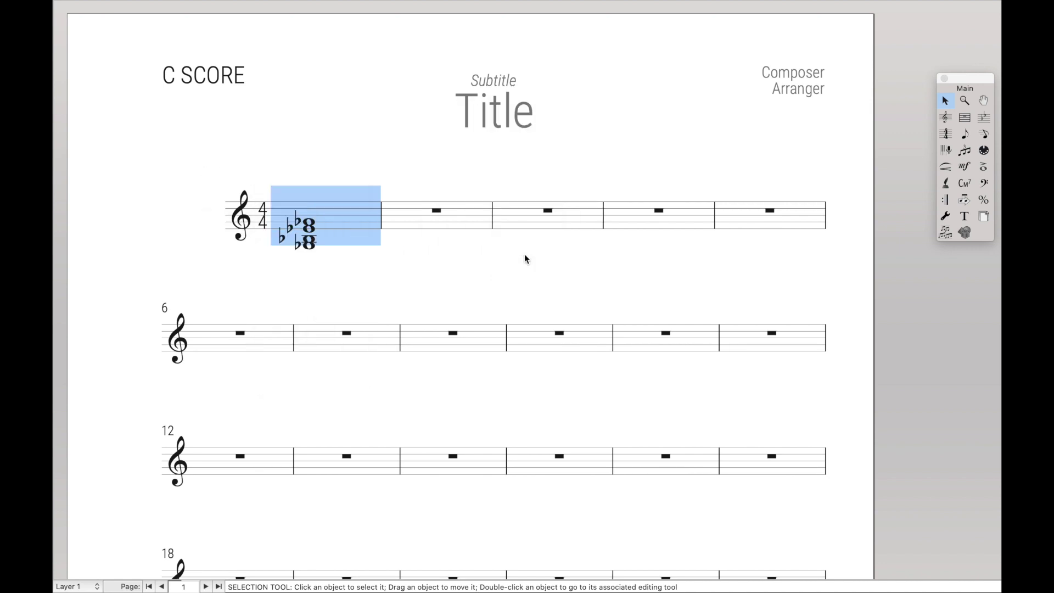
click(370, 276)
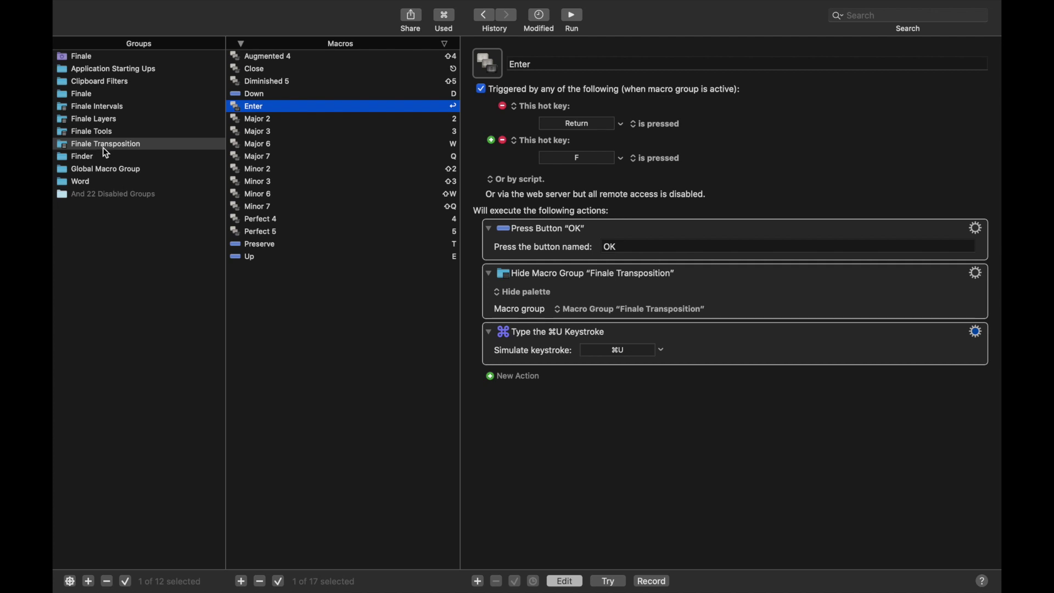
Step: Add a new macro group named 'Finale Harmonics', available only in Finale
click(87, 581)
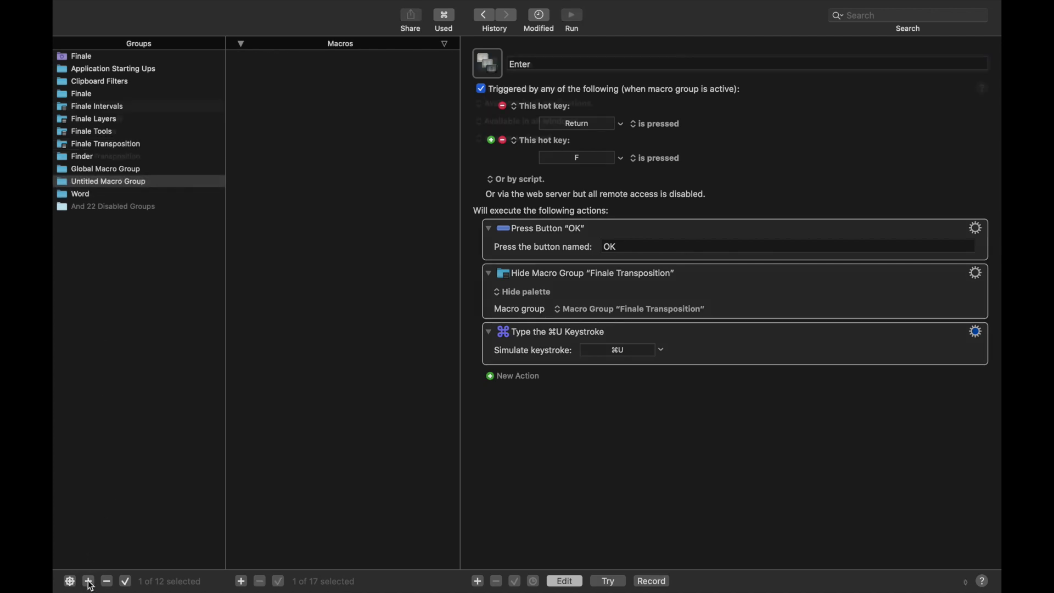
text(Finale Harmonics)
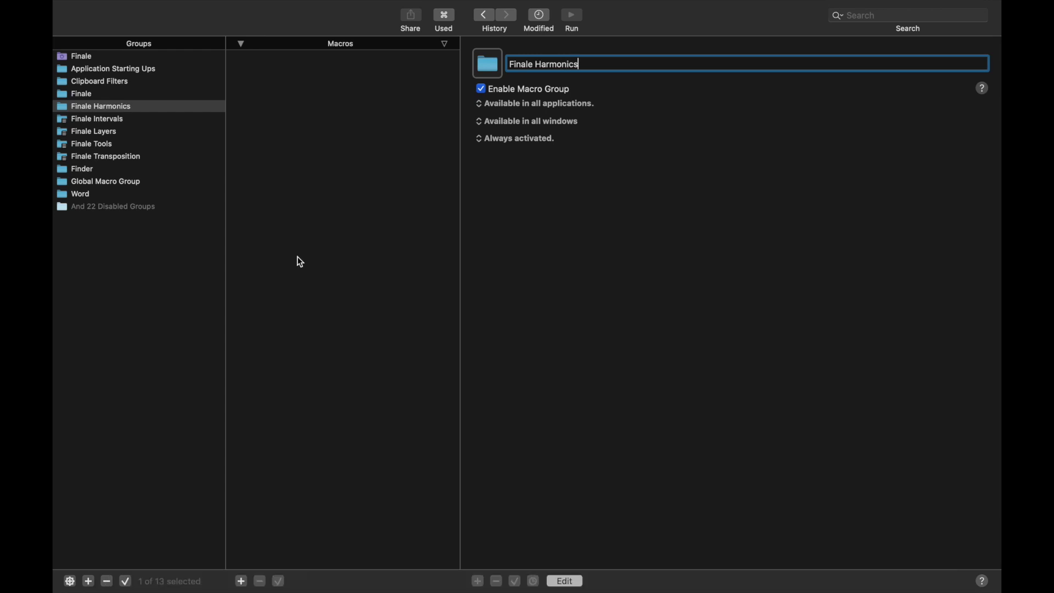
click(526, 103)
click(523, 115)
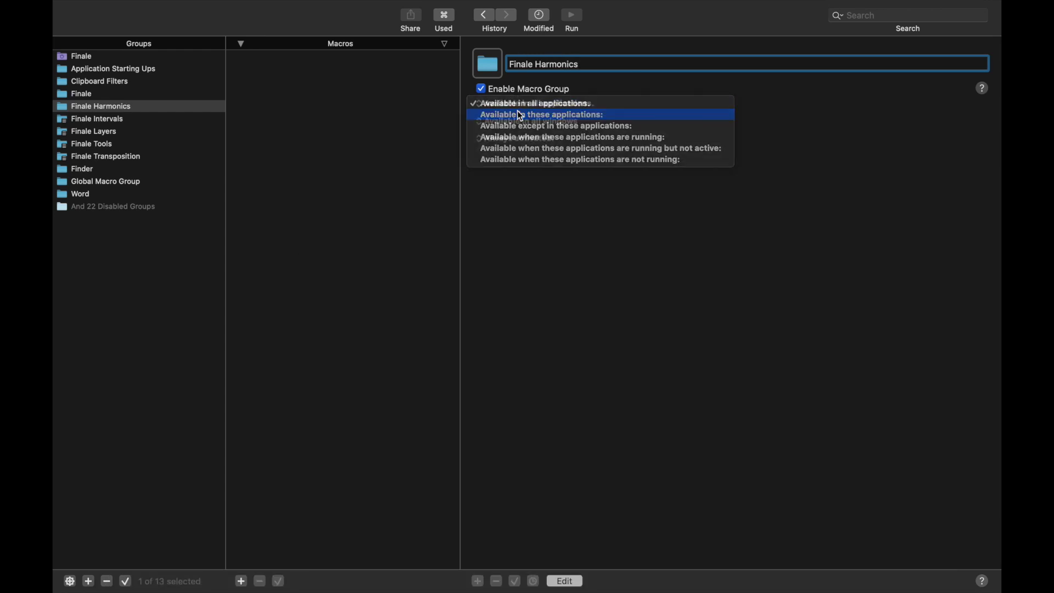
click(501, 117)
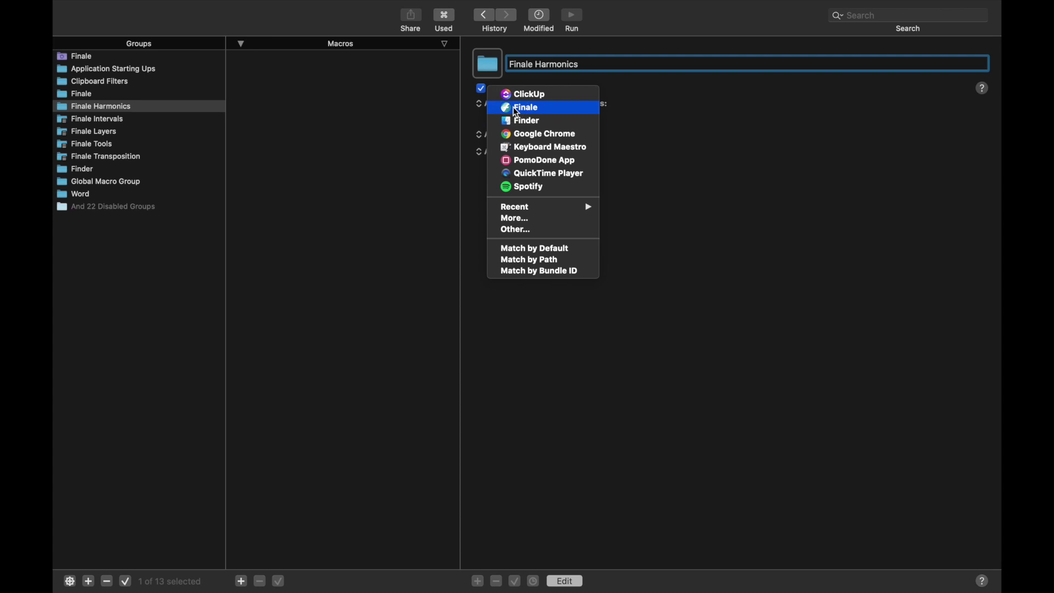
click(521, 107)
Step: Make the group show a palette for one action on hot key ⌃⌥⌘L
click(501, 152)
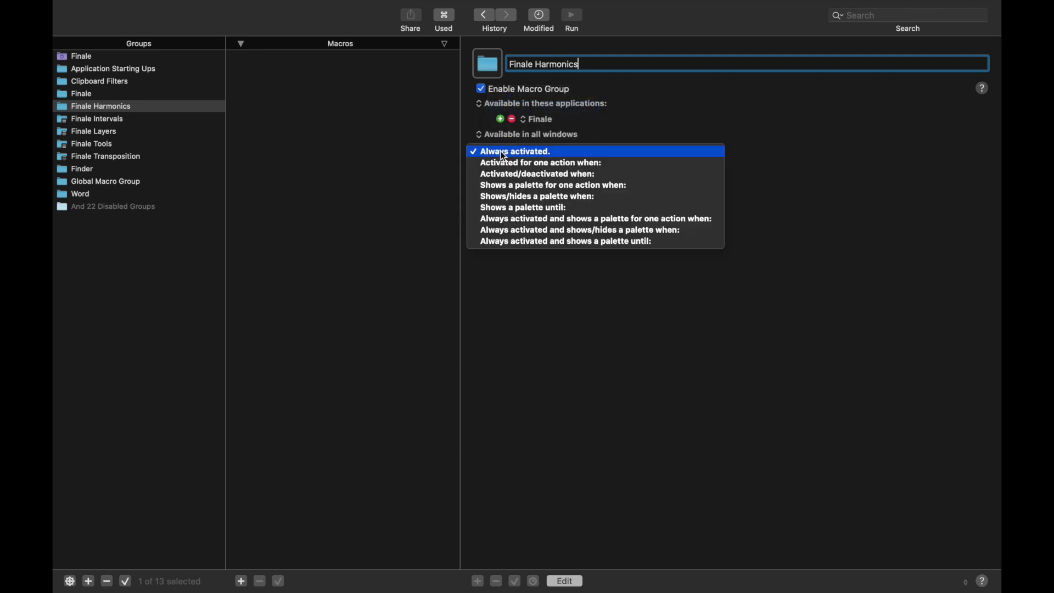
click(503, 187)
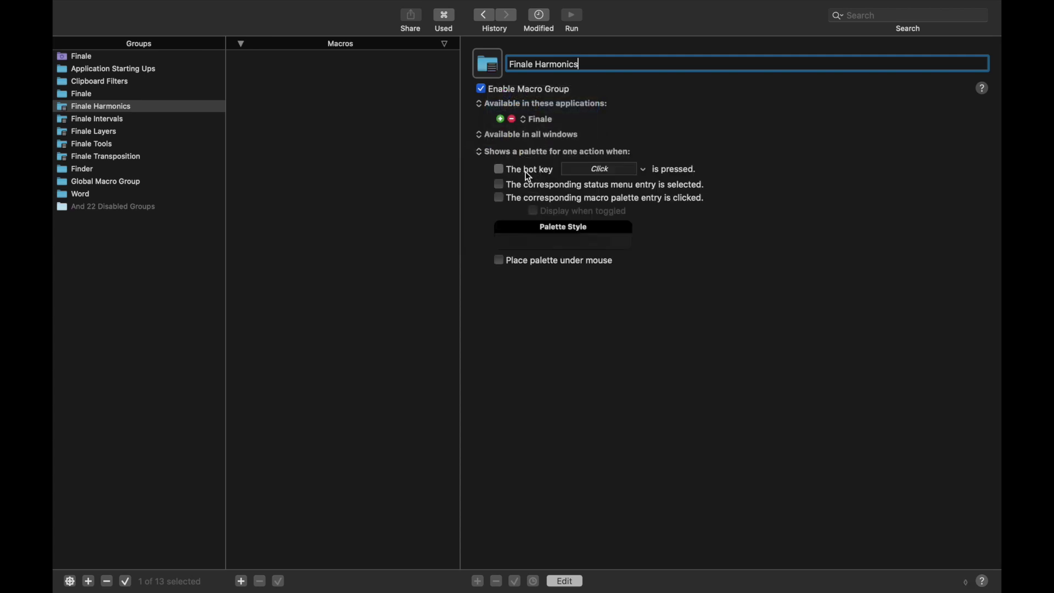
click(500, 169)
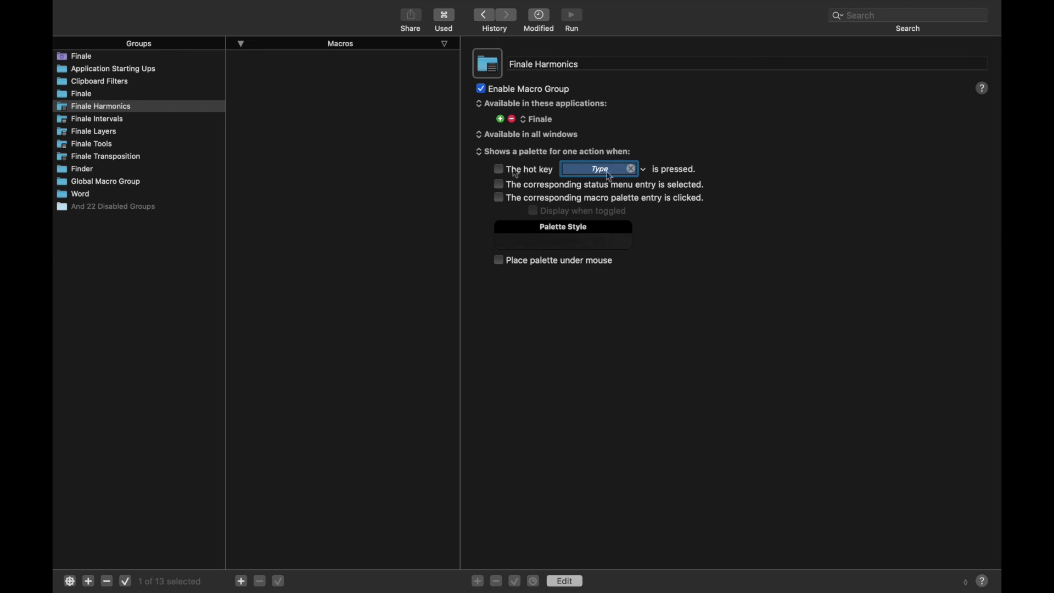
key(ctrl+alt+super+l)
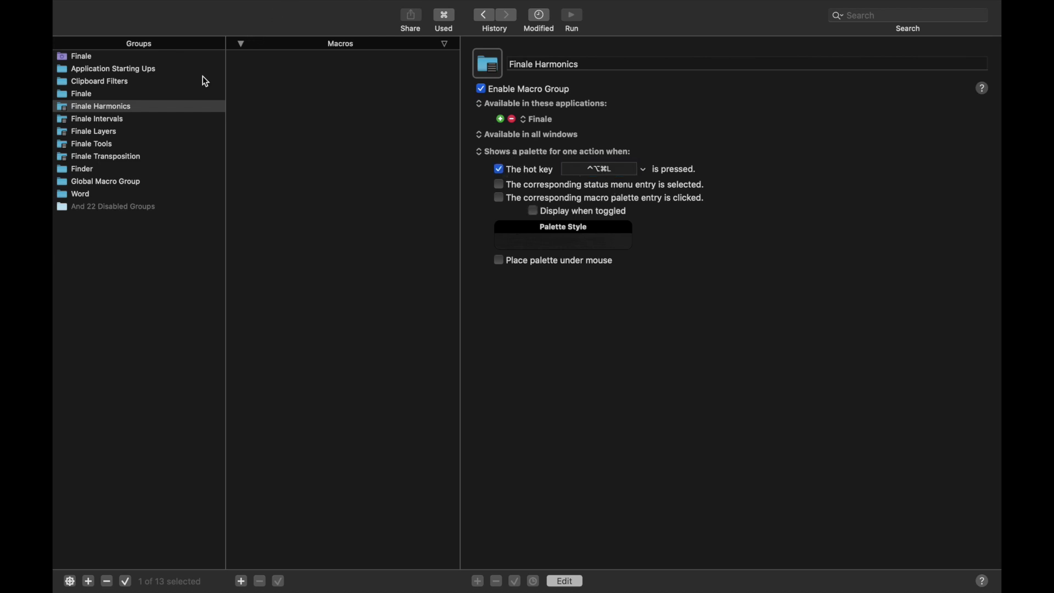
click(134, 123)
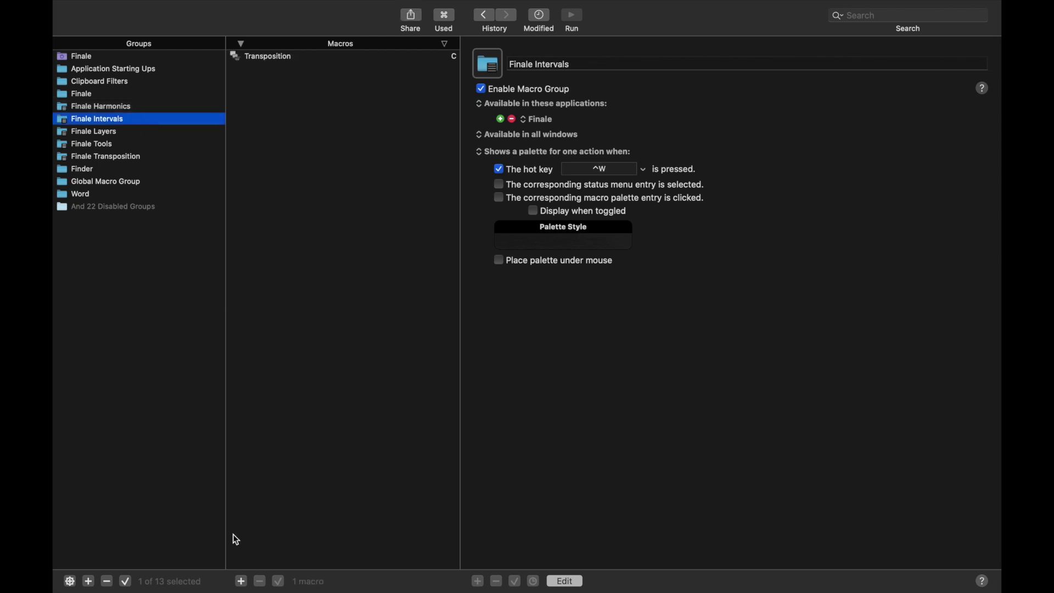
Step: Create a 'Harmonics' macro in Finale Intervals triggered by hot key V
click(240, 581)
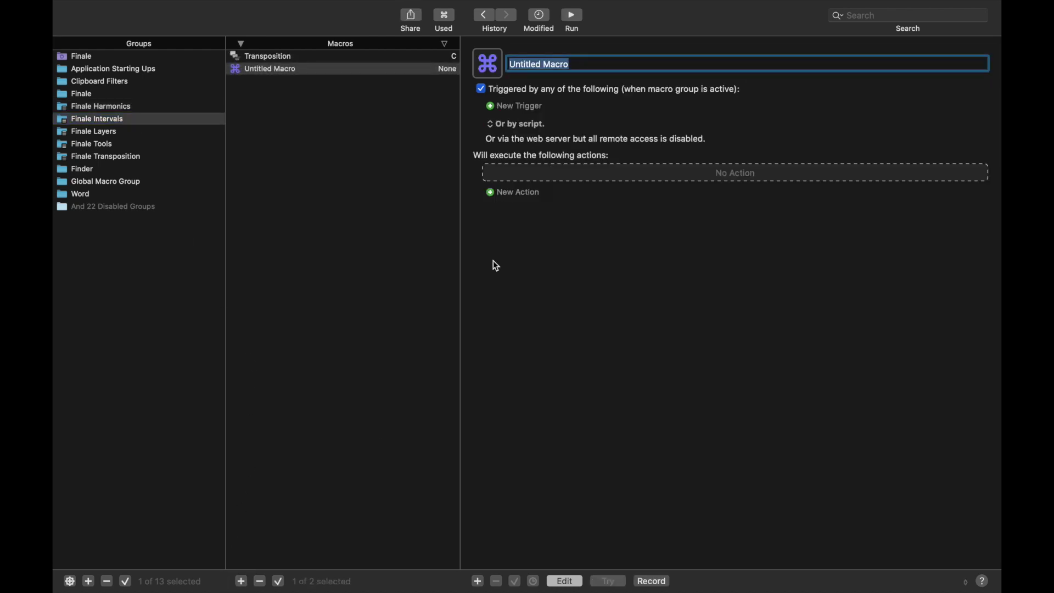
text(Harmonics)
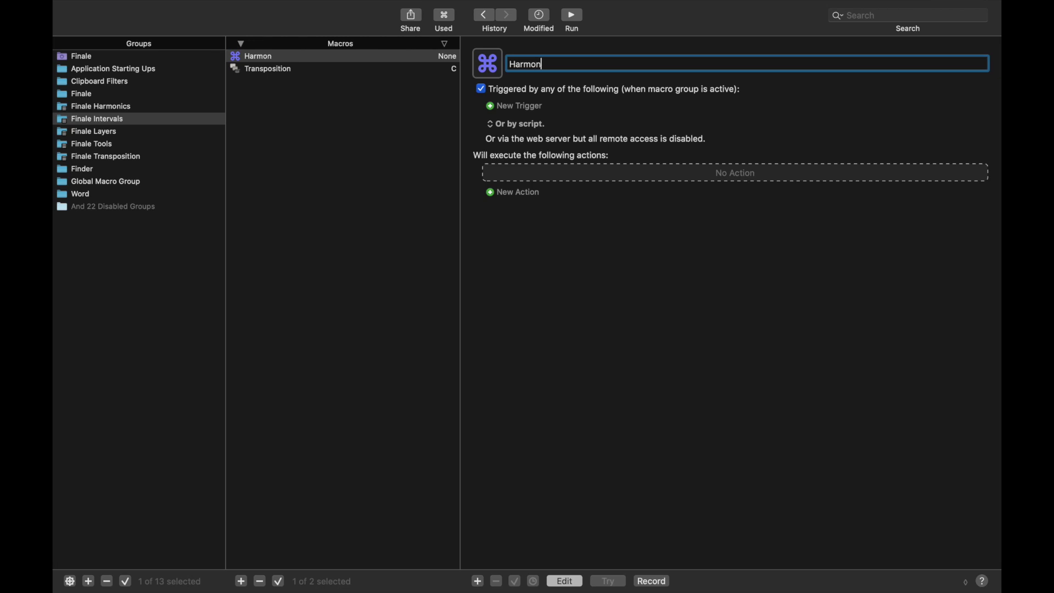
click(519, 106)
click(519, 104)
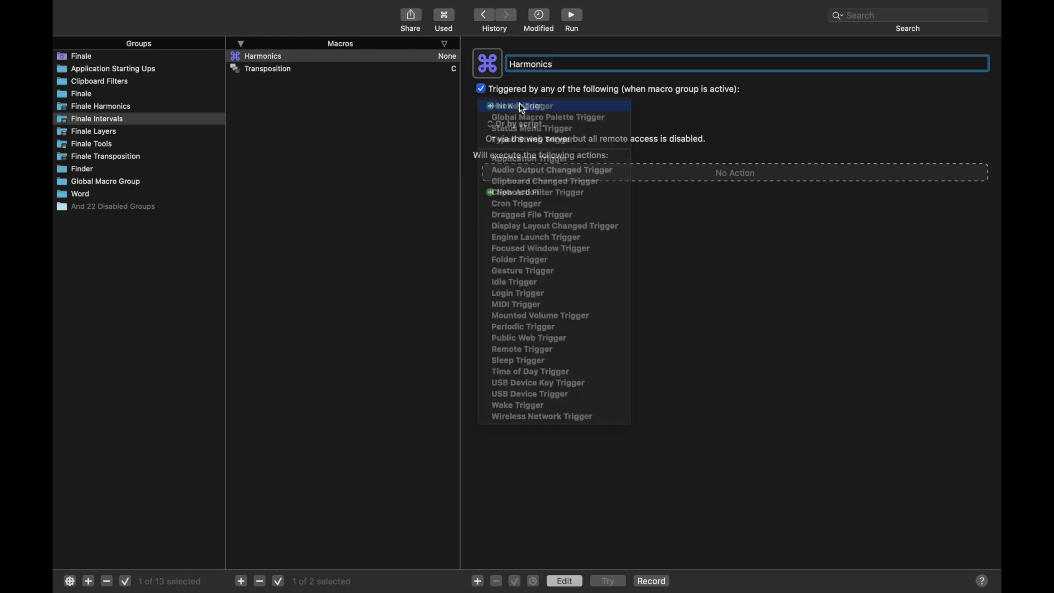
key(v)
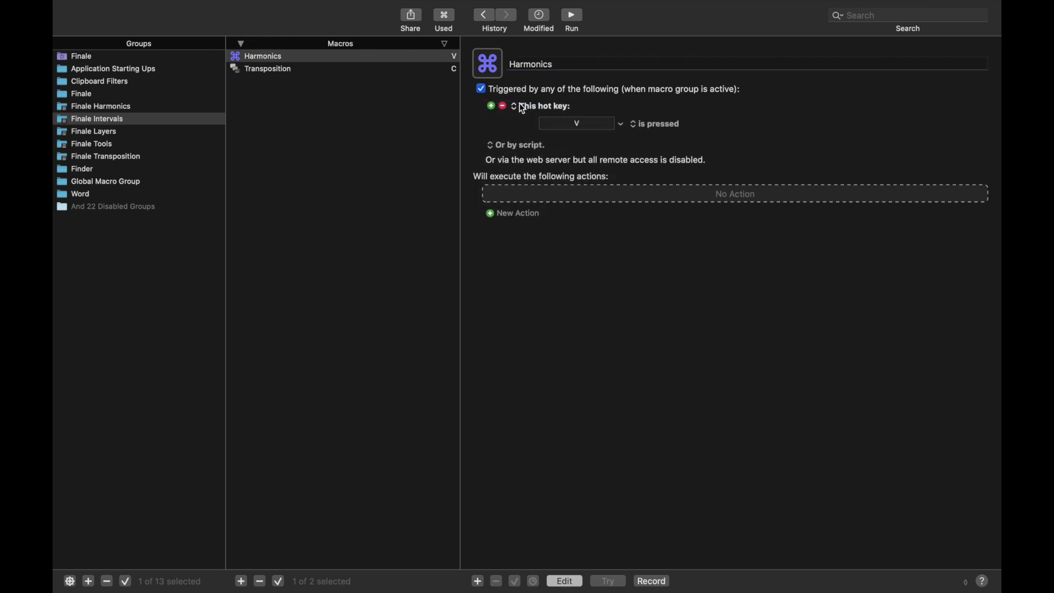
Step: Give Harmonics a Show Macro Group action for 'Finale Harmonics', then view that group
click(507, 213)
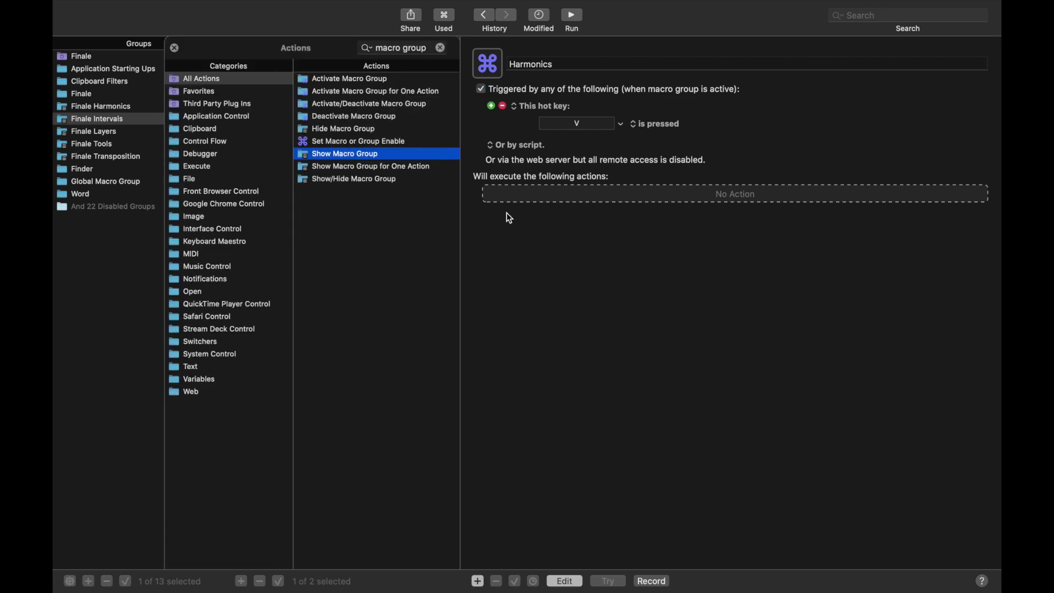
double_click(373, 156)
click(578, 230)
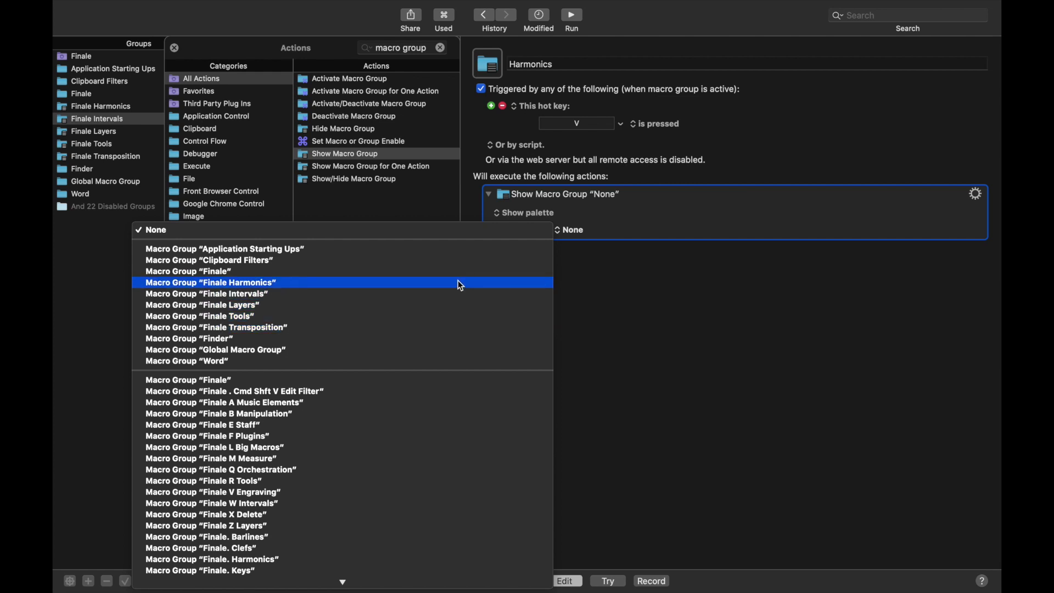
click(458, 282)
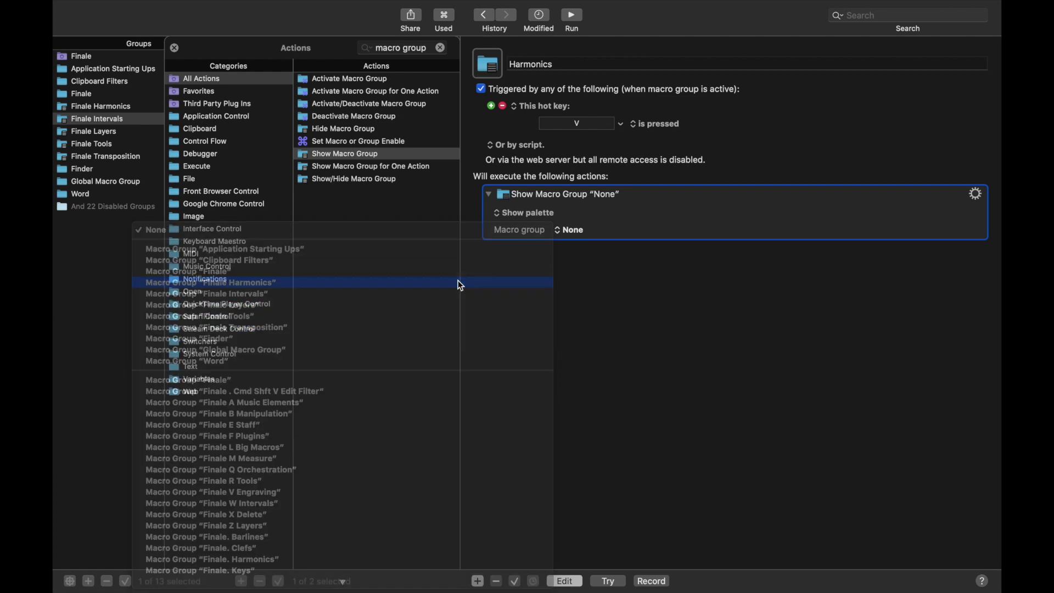
click(176, 50)
click(138, 106)
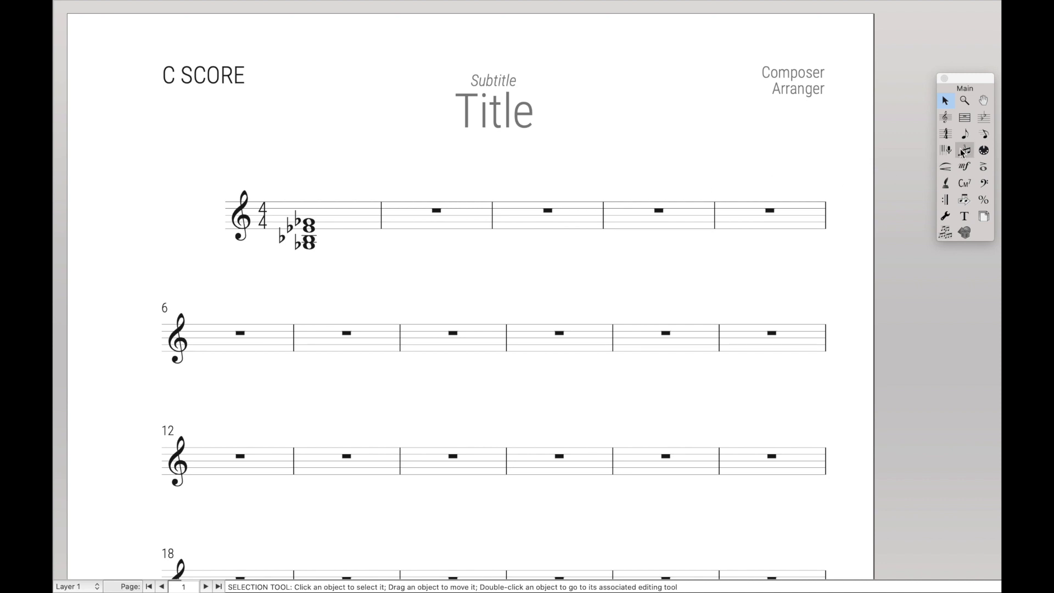
Step: Enter a half note in measure 3 with Simple Entry
click(965, 133)
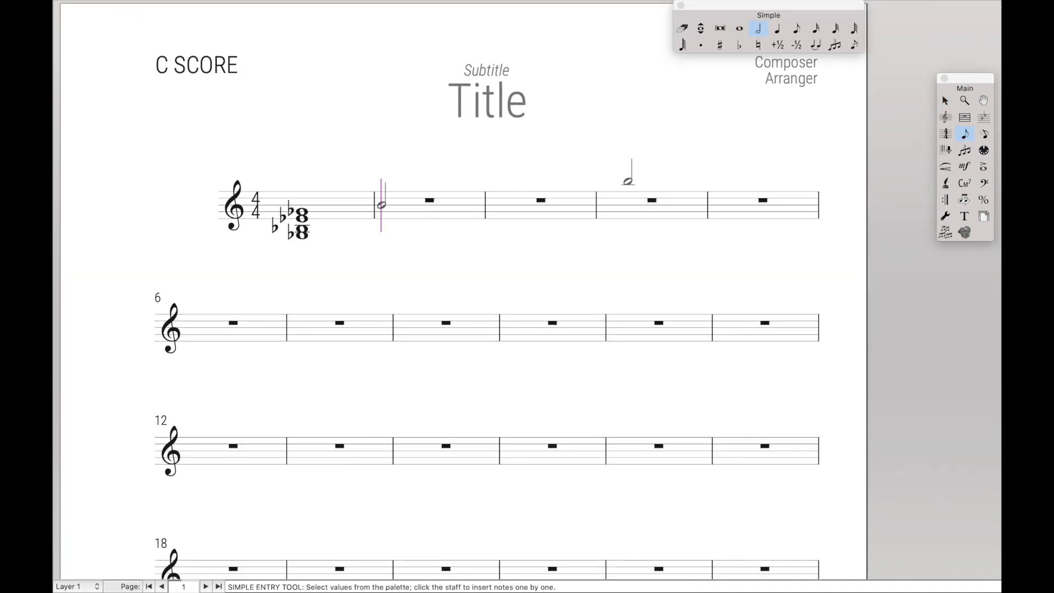
click(500, 176)
key(Escape)
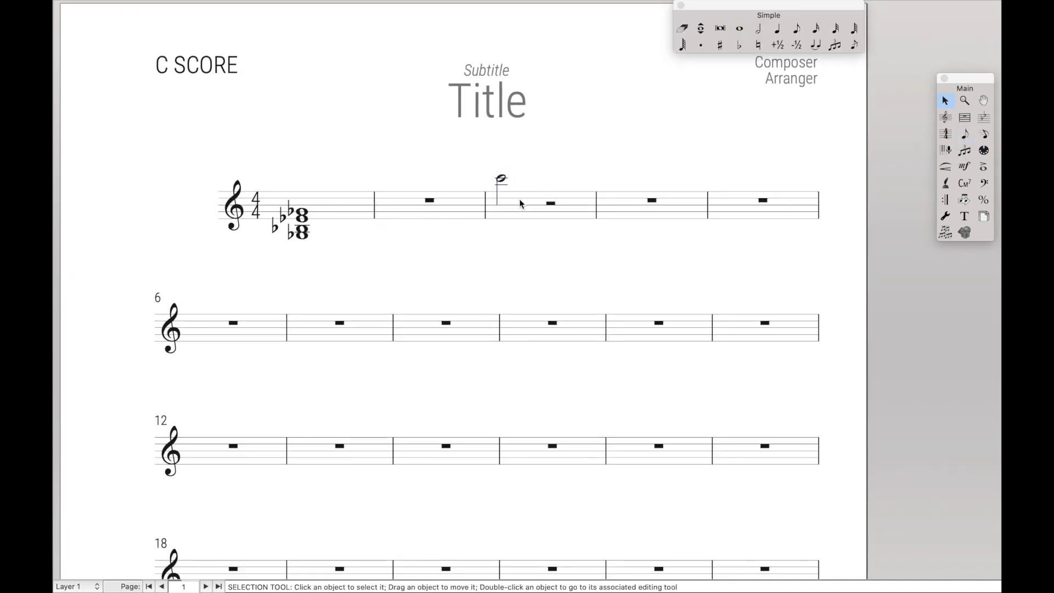
Step: Transpose measure 3 up a perfect fourth, preserving the original notes
click(520, 204)
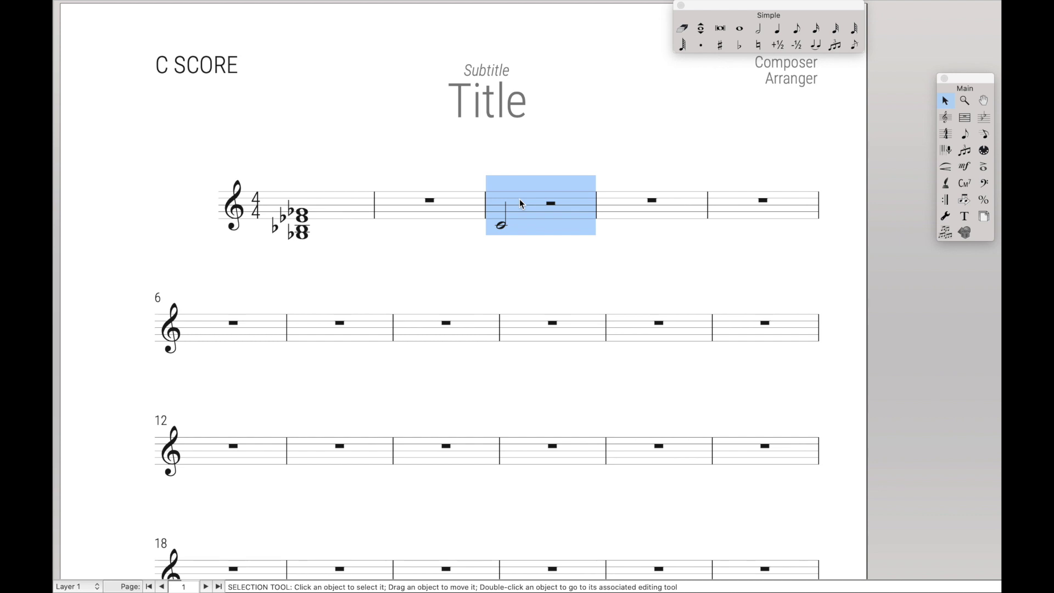
key(super+shift+t)
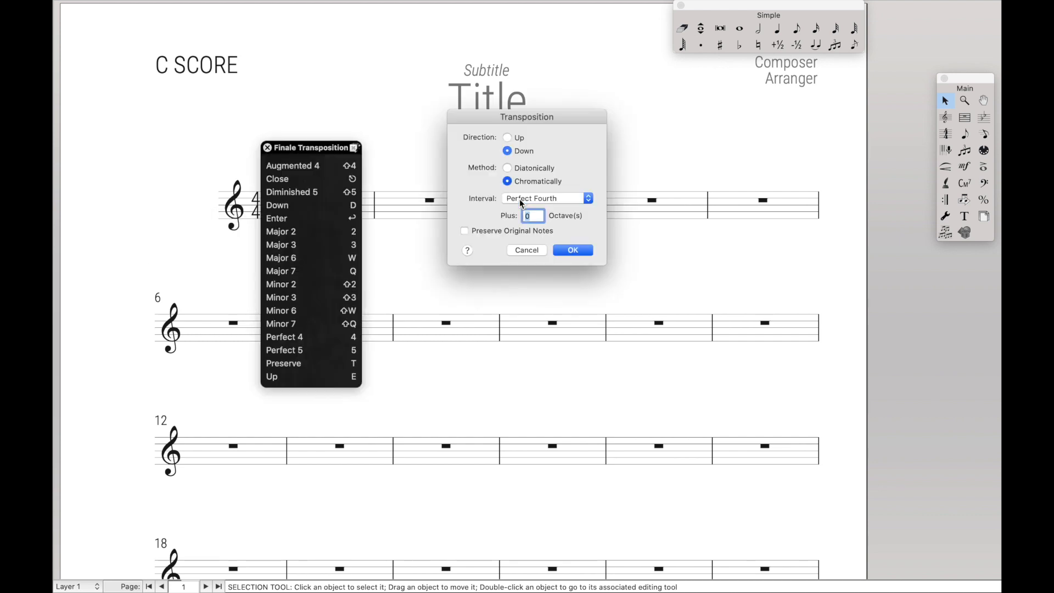
key(e)
key(t)
key(Return)
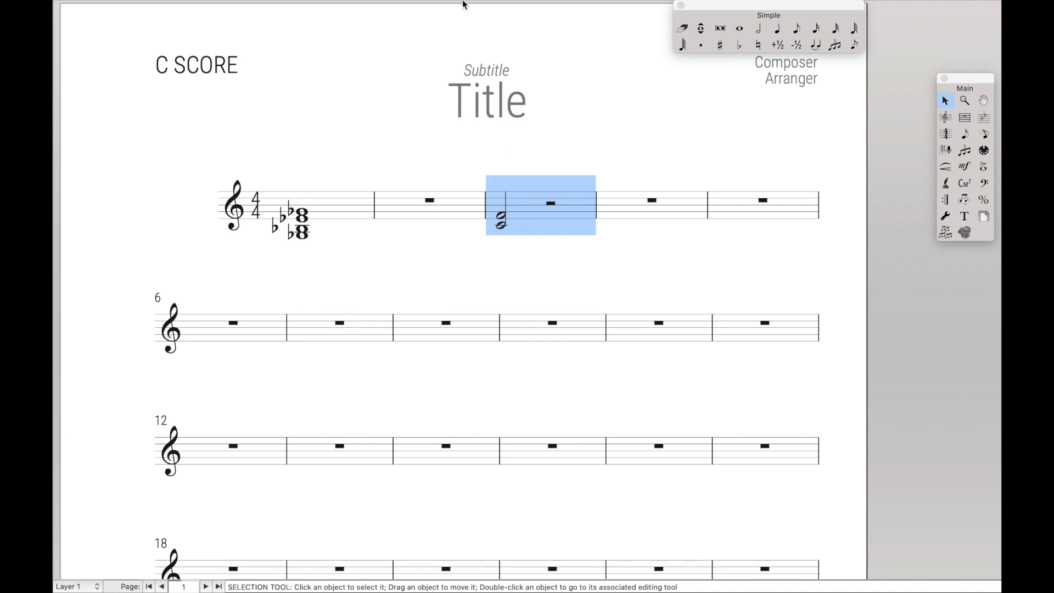
Step: Apply TG Tools Easy Harmonics Fourths to the chord, then clear the selection
click(428, 7)
mouse_move(434, 162)
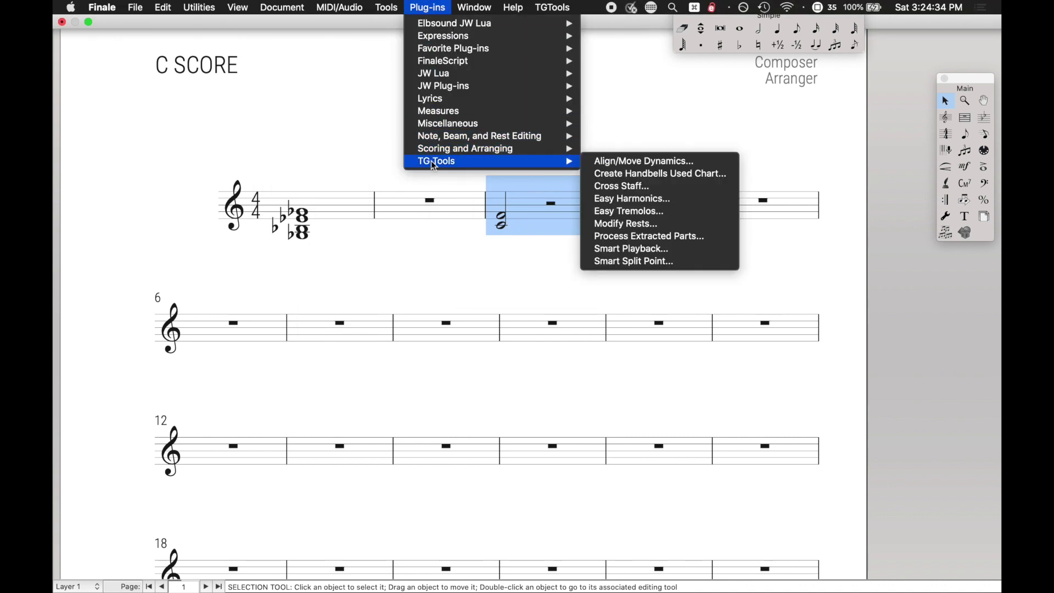
click(611, 201)
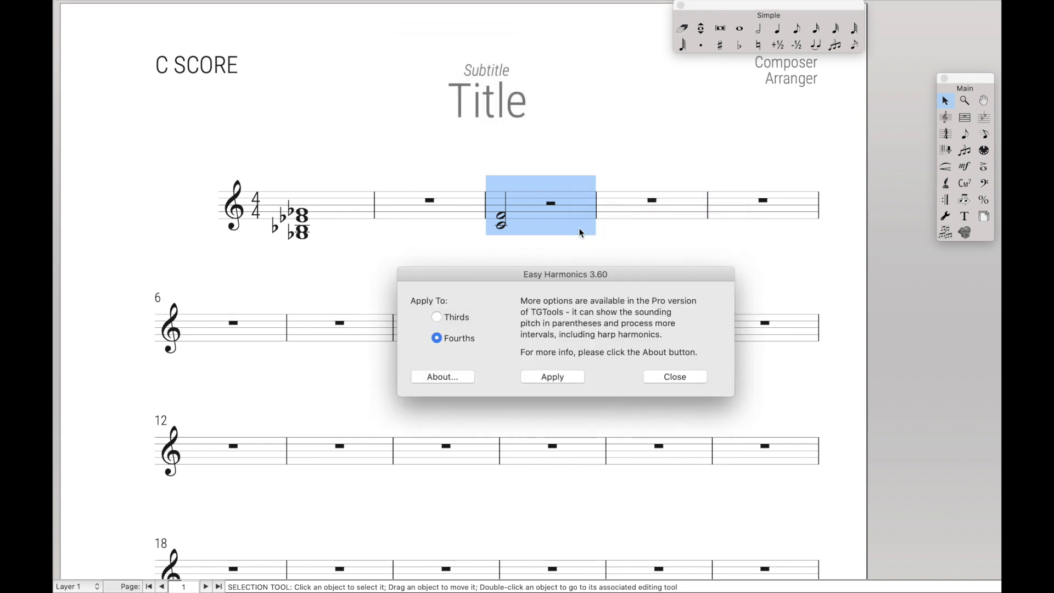
click(568, 375)
click(675, 377)
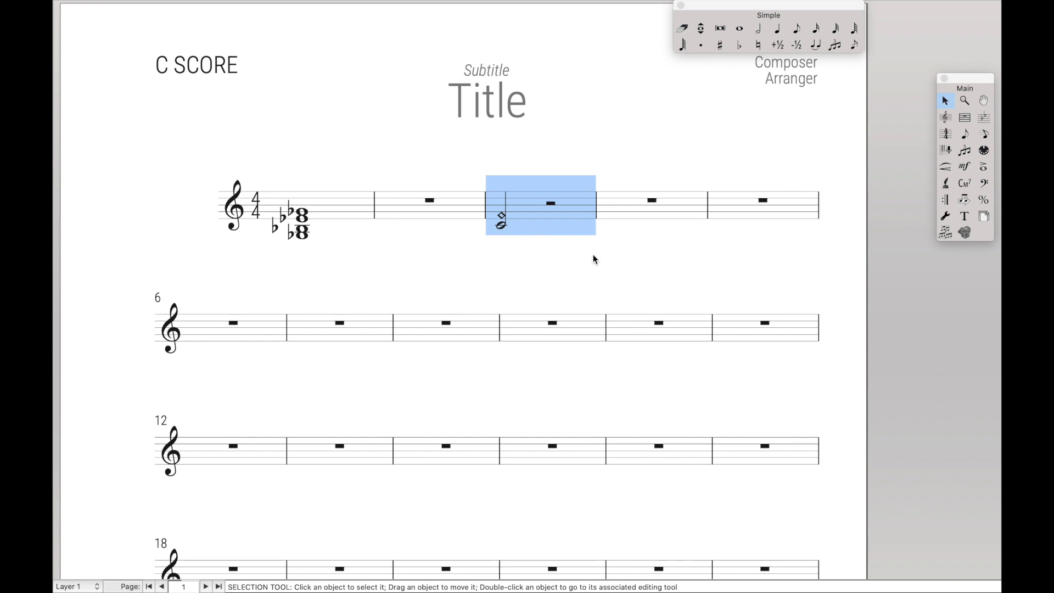
click(627, 234)
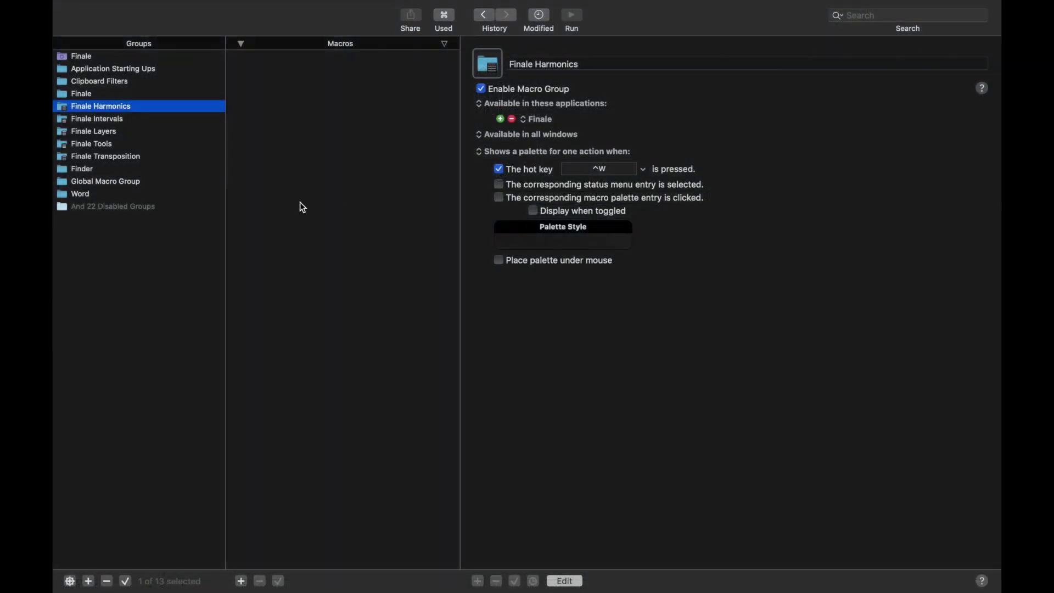
Step: Create a macro named 4ths in Finale Harmonics with hot key S
click(240, 581)
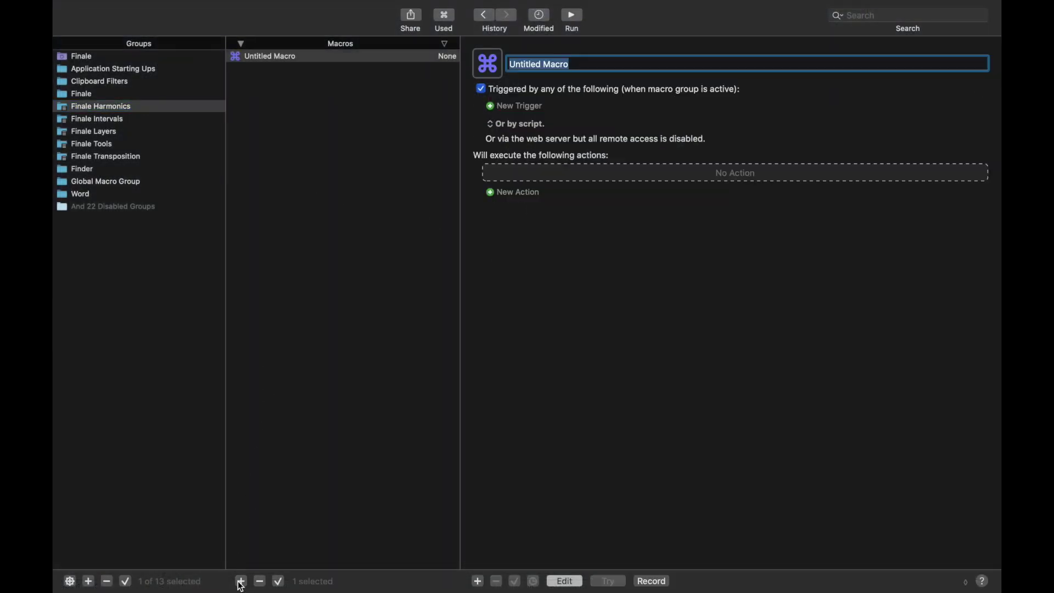
text(4th)
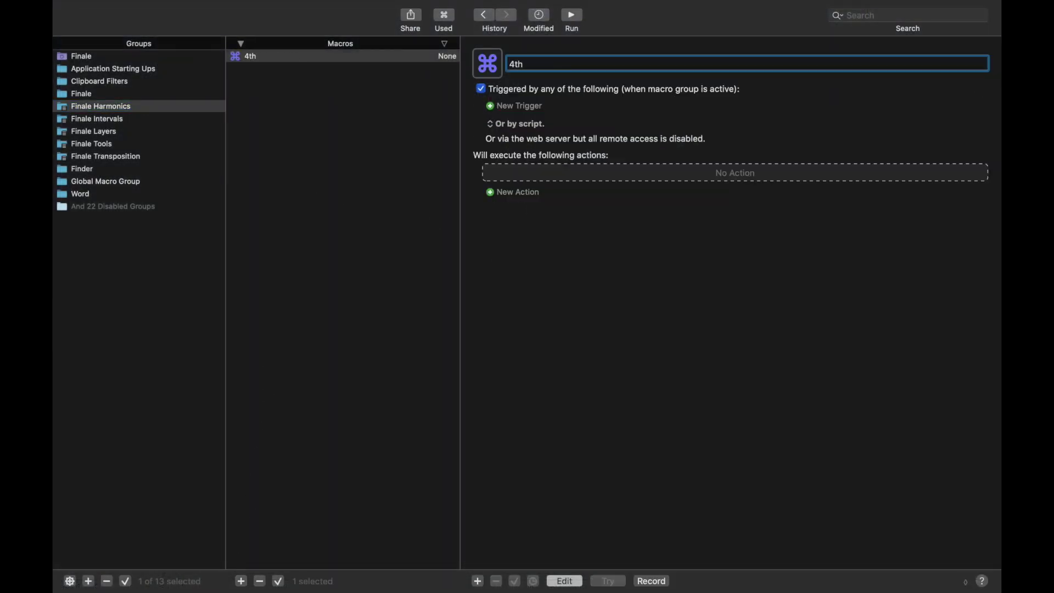
text(s)
key(Return)
click(522, 107)
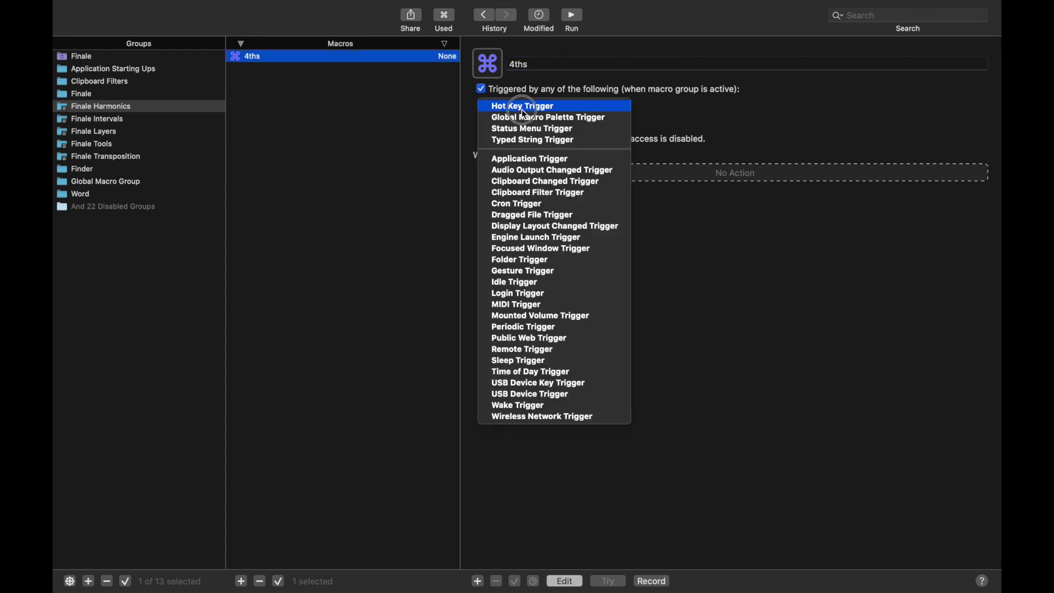
click(524, 106)
key(s)
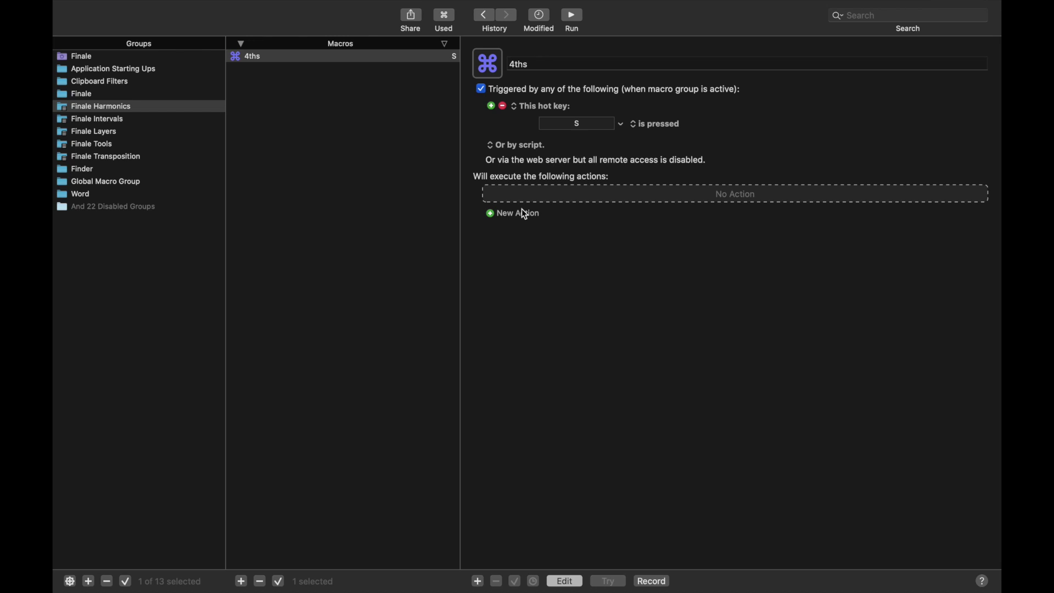
Step: Add a Select or Show a Menu Item action choosing Finale > Tools > Selection
click(523, 214)
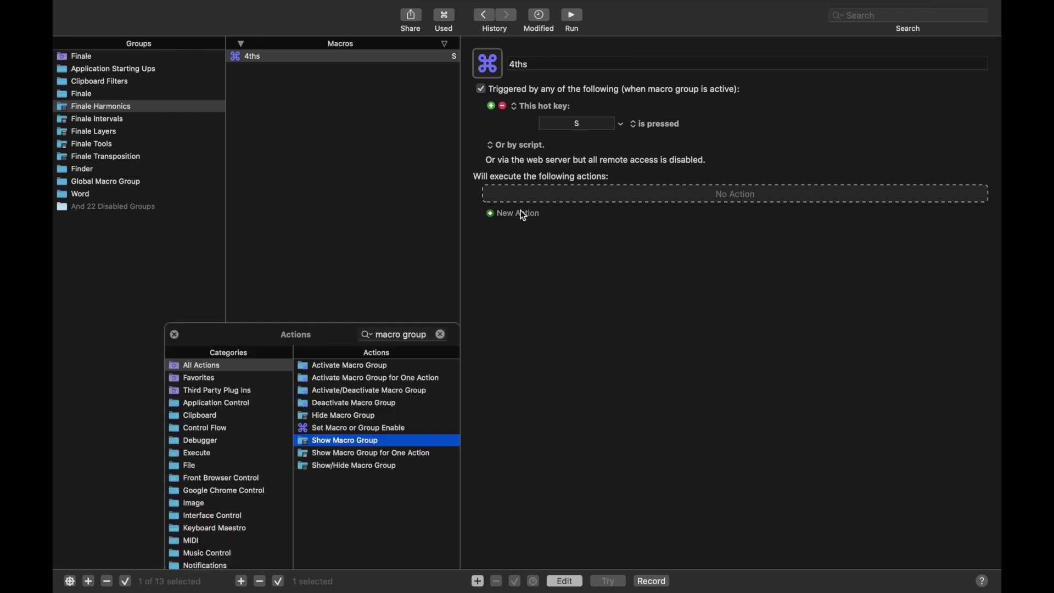
triple_click(416, 50)
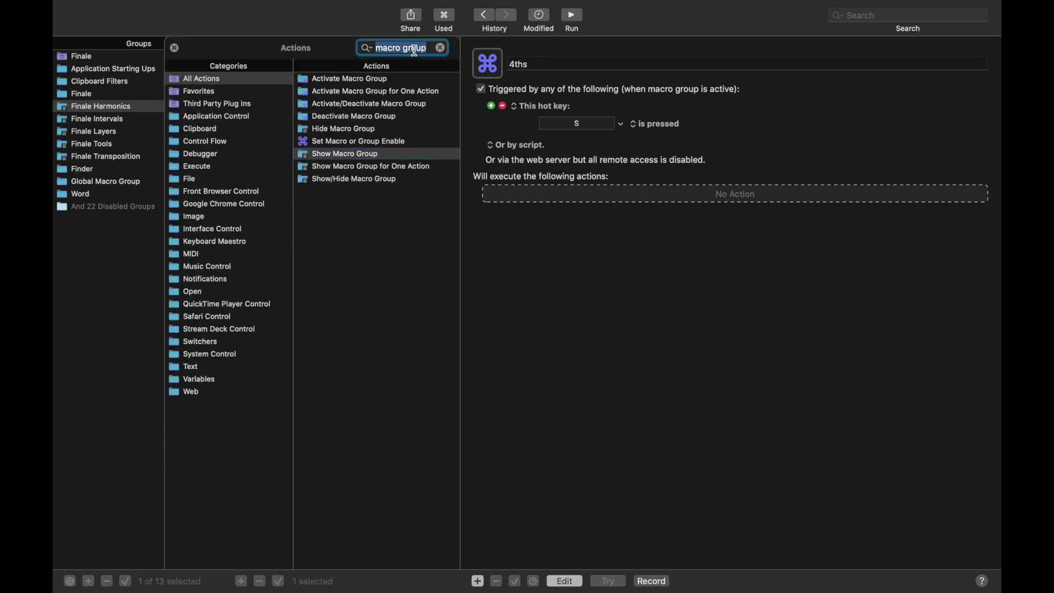
text(menu)
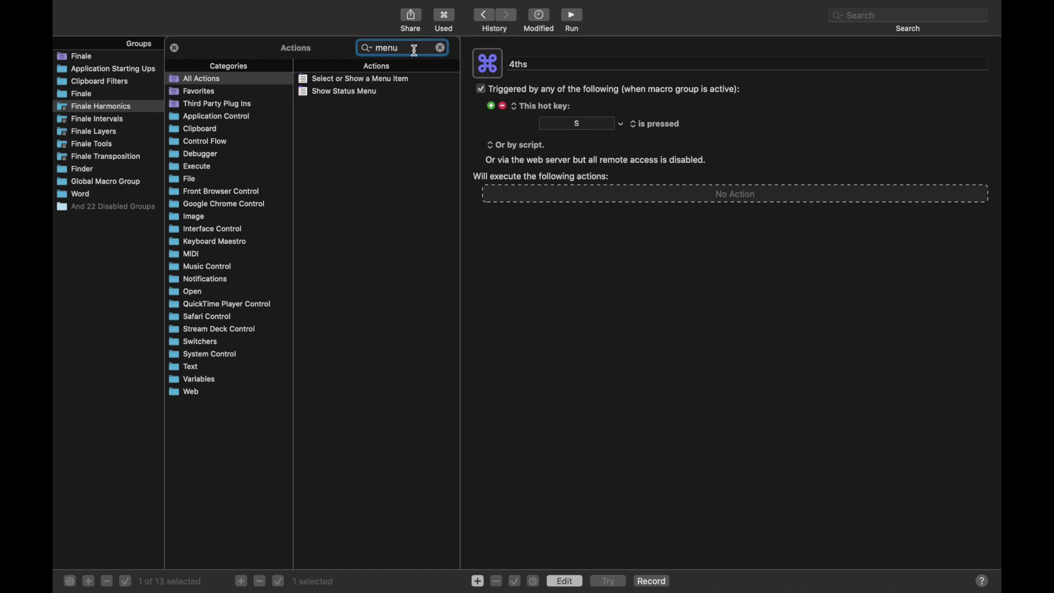
double_click(388, 78)
click(952, 213)
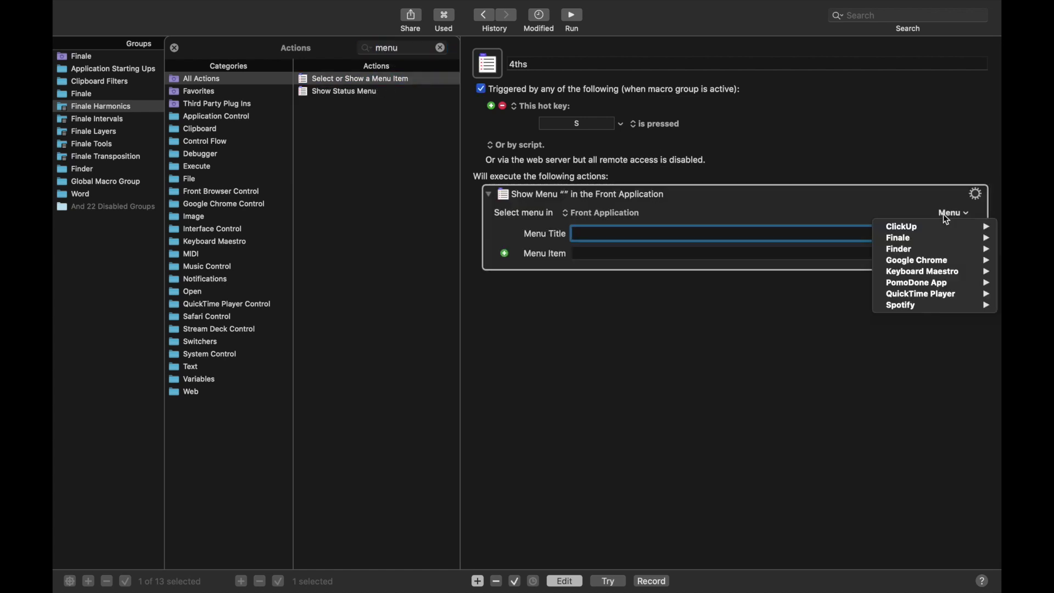
mouse_move(920, 237)
mouse_move(835, 332)
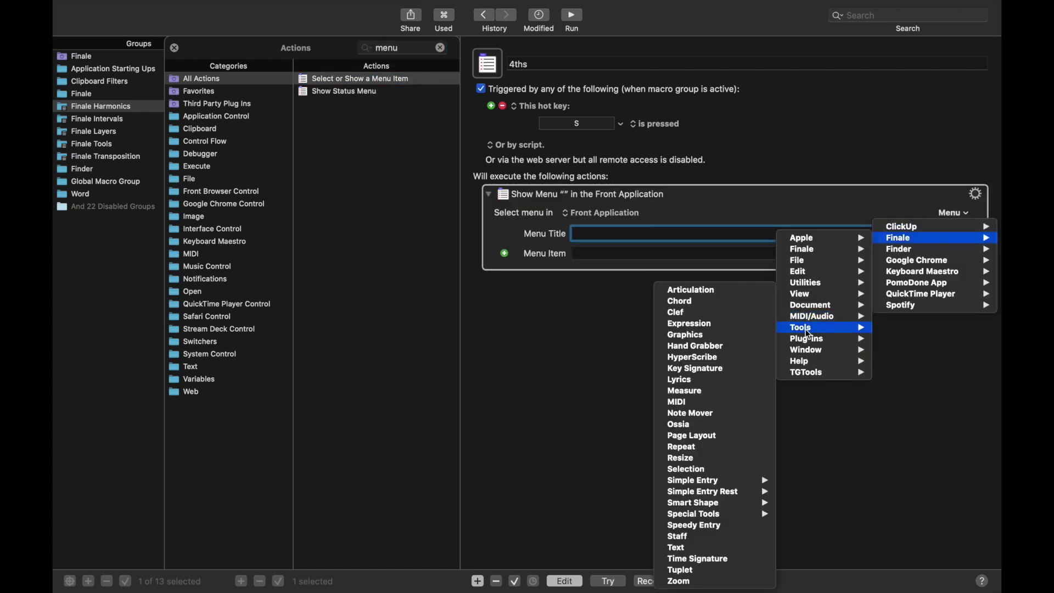
click(718, 468)
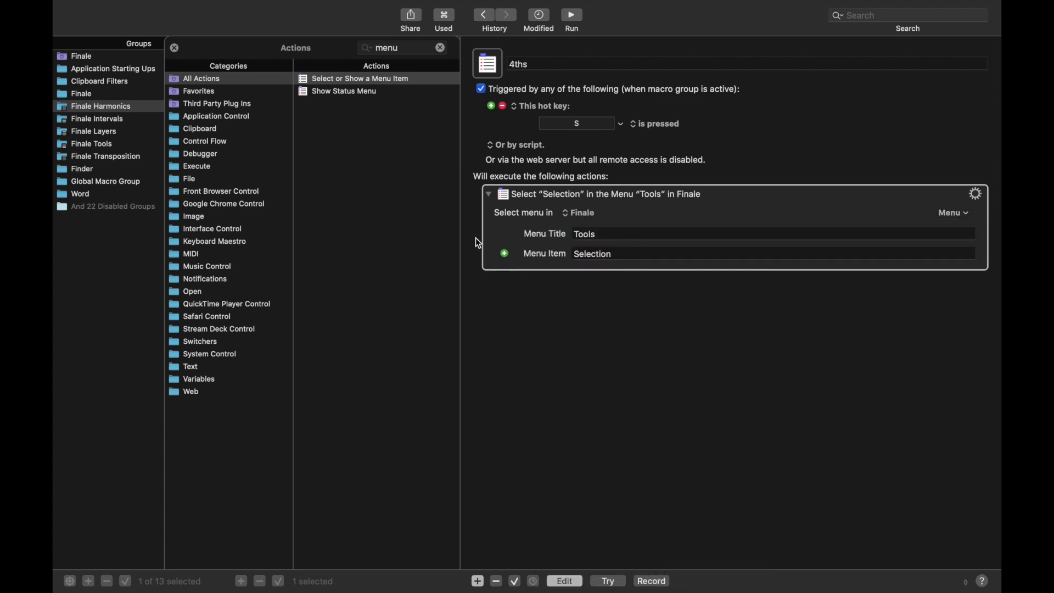
Step: Add a Type a Keystroke action for 8 and duplicate it
click(408, 48)
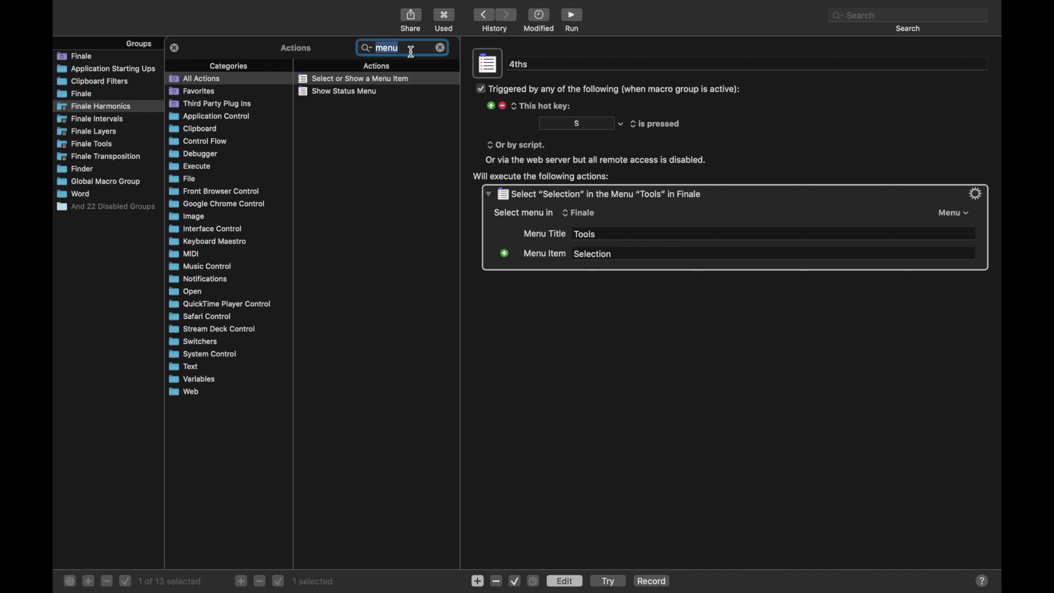
text(keystrok)
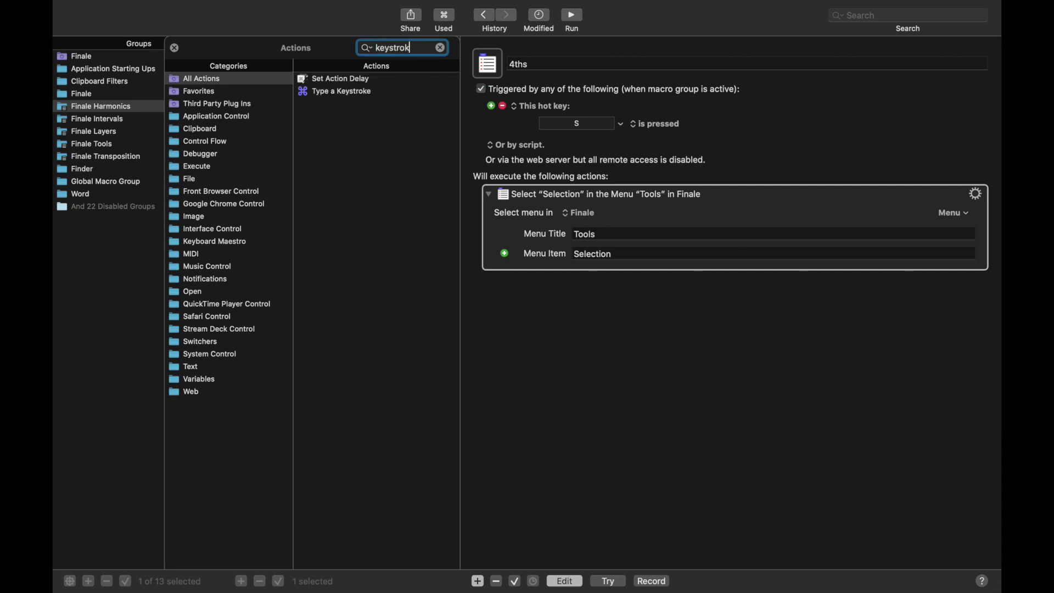
double_click(361, 93)
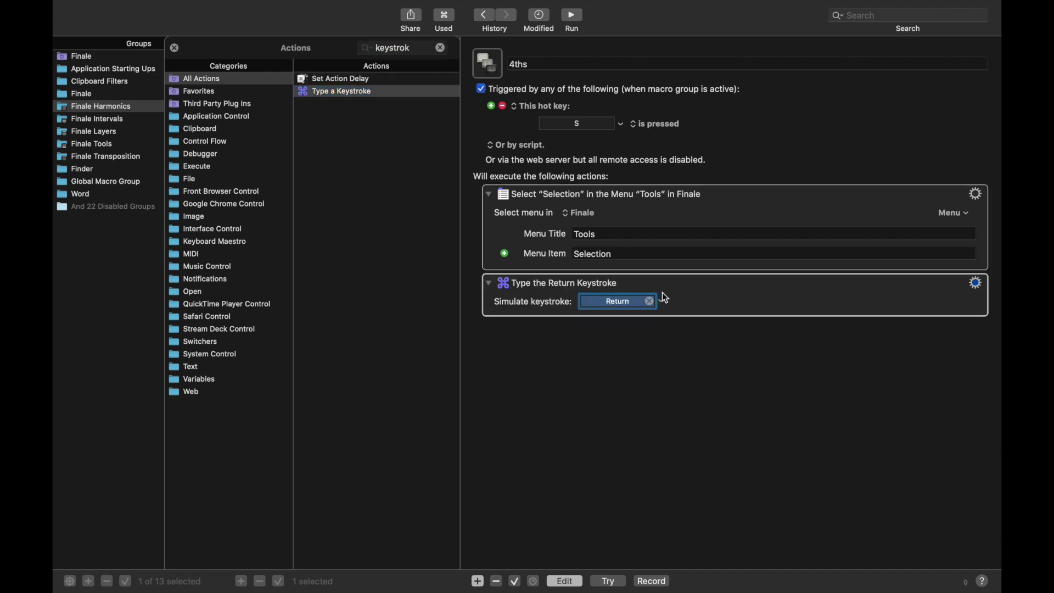
key(8)
key(super+d)
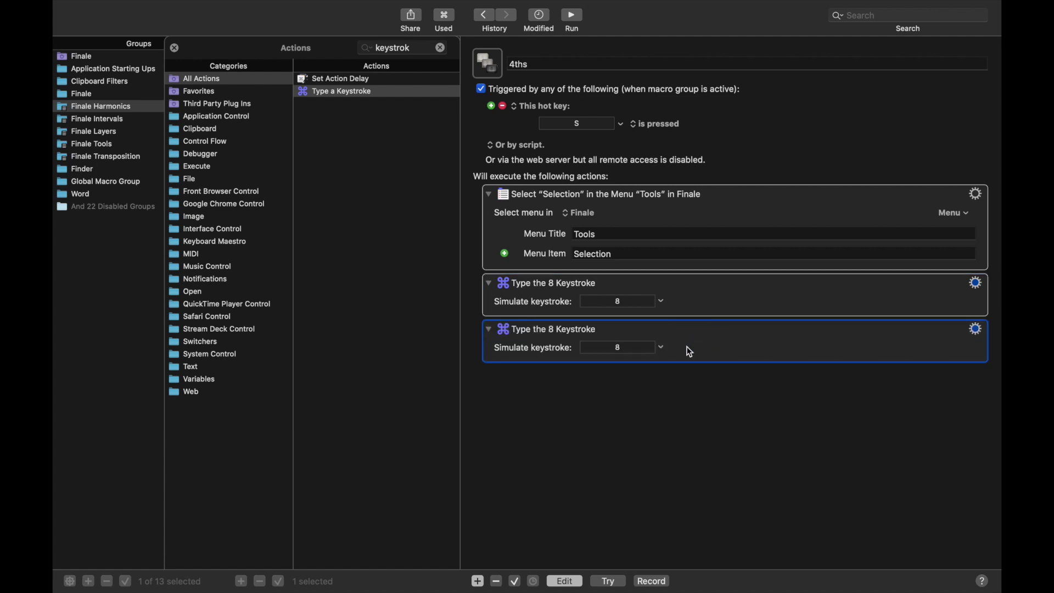
click(177, 47)
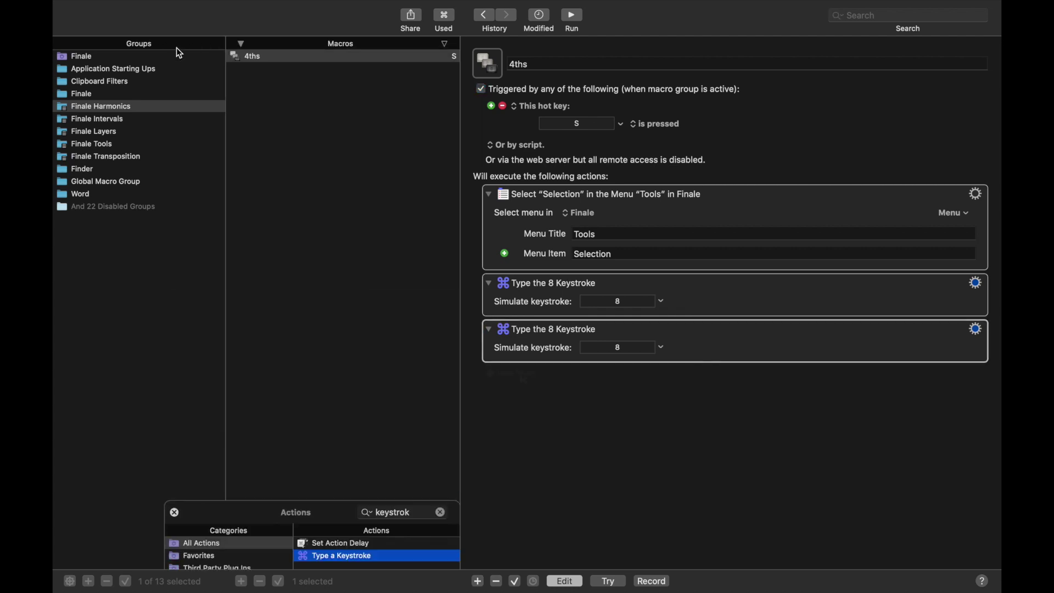
Step: Add a menu-item action choosing Finale > Utilities > Transpose…
click(521, 373)
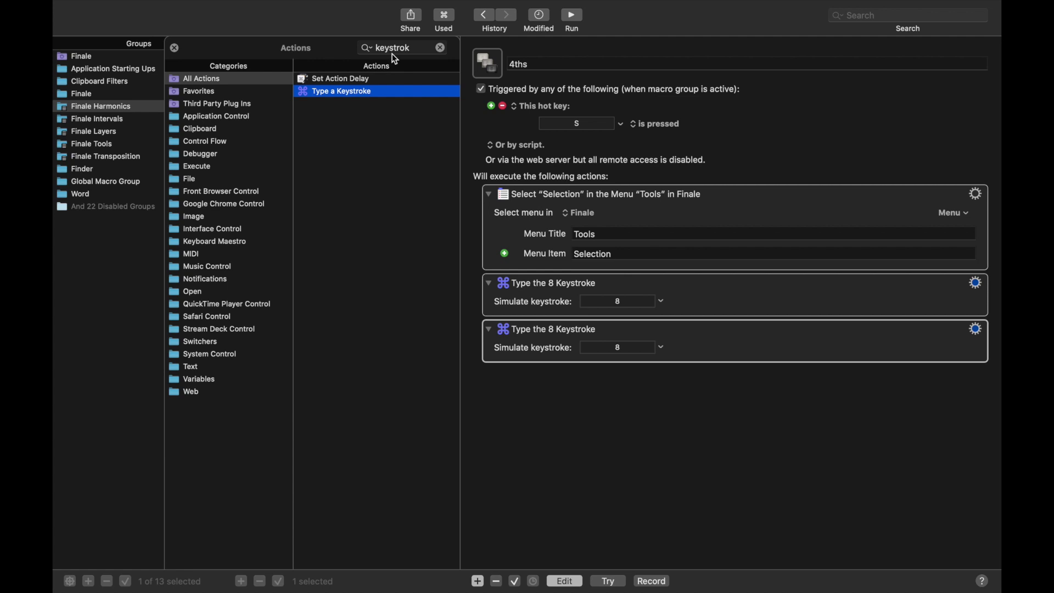
text(menu)
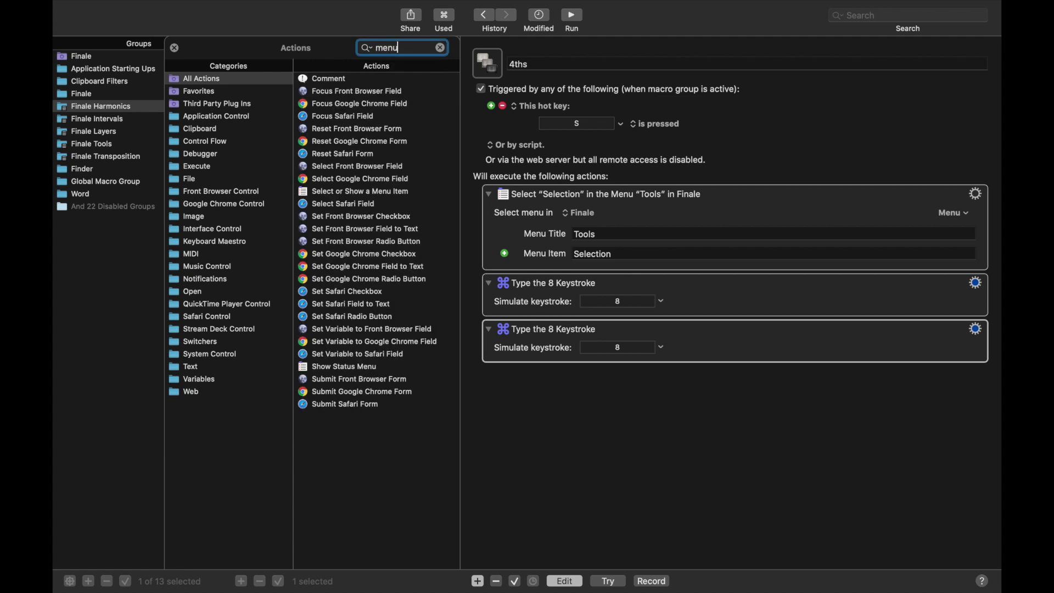
click(361, 79)
double_click(361, 79)
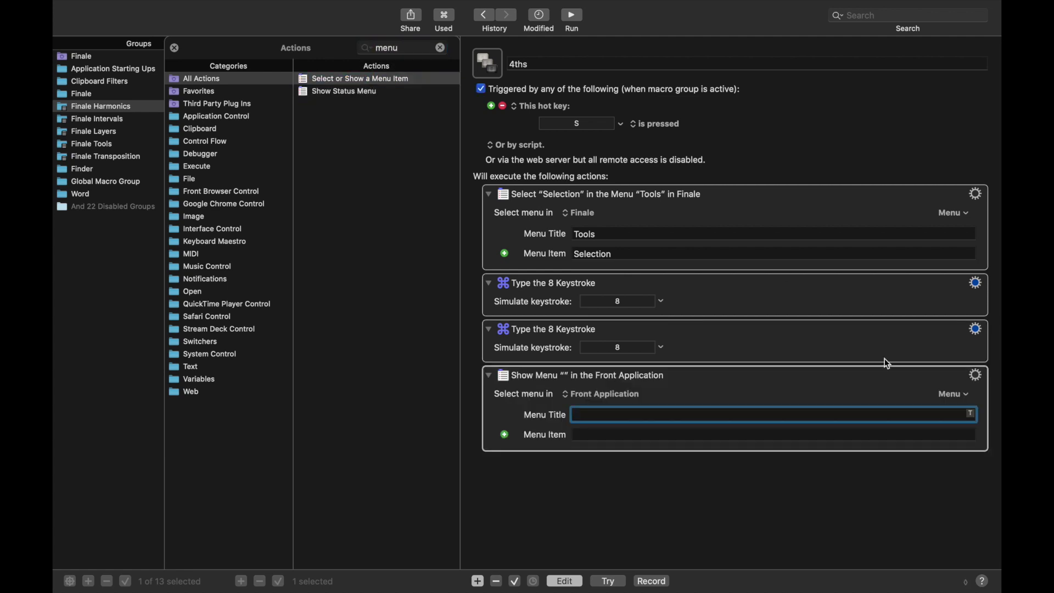
click(944, 395)
mouse_move(909, 421)
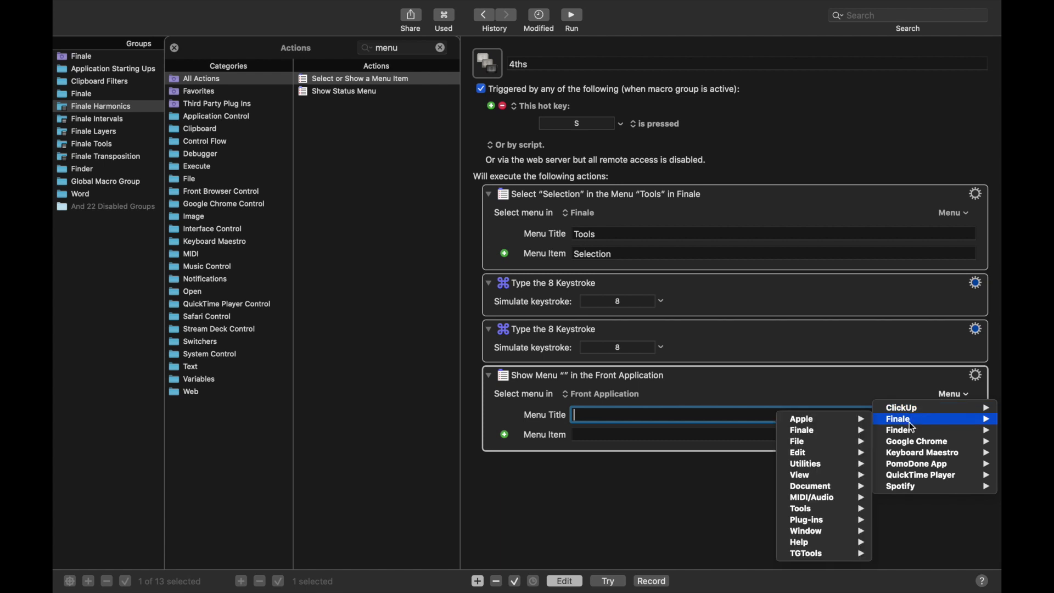
mouse_move(833, 463)
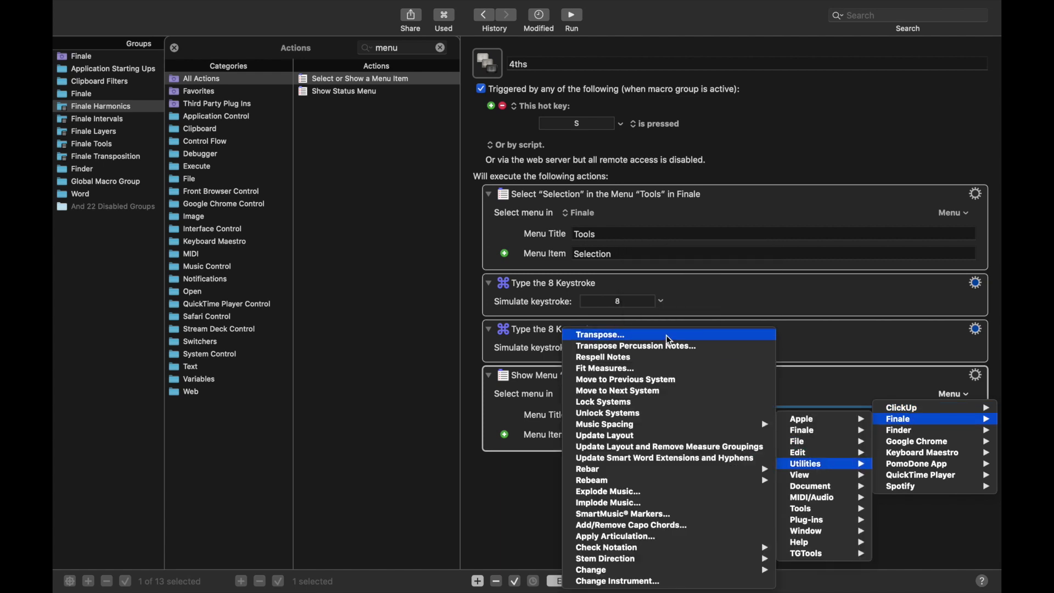
click(670, 334)
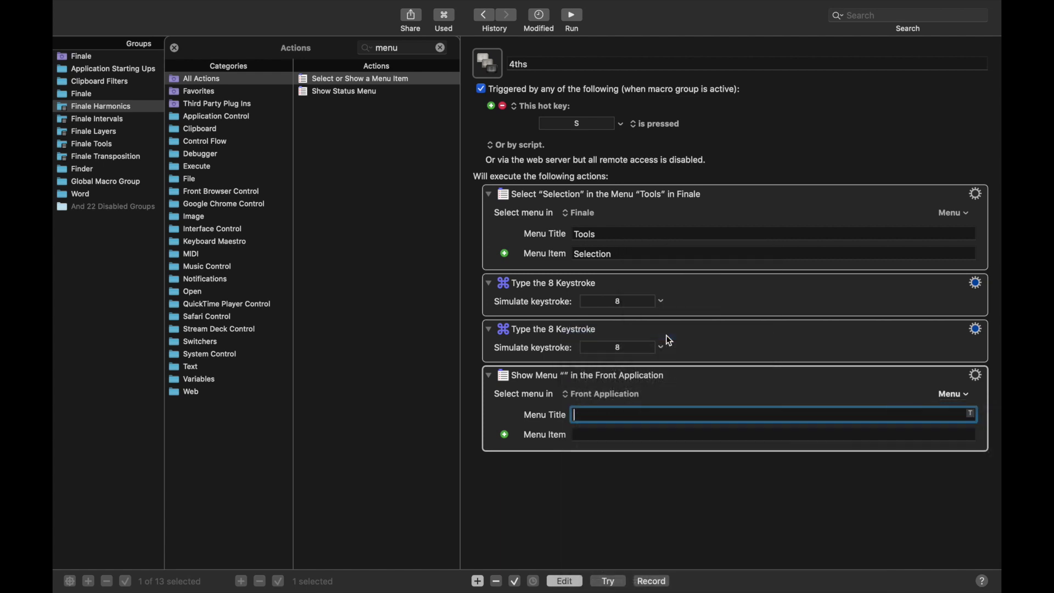
click(175, 47)
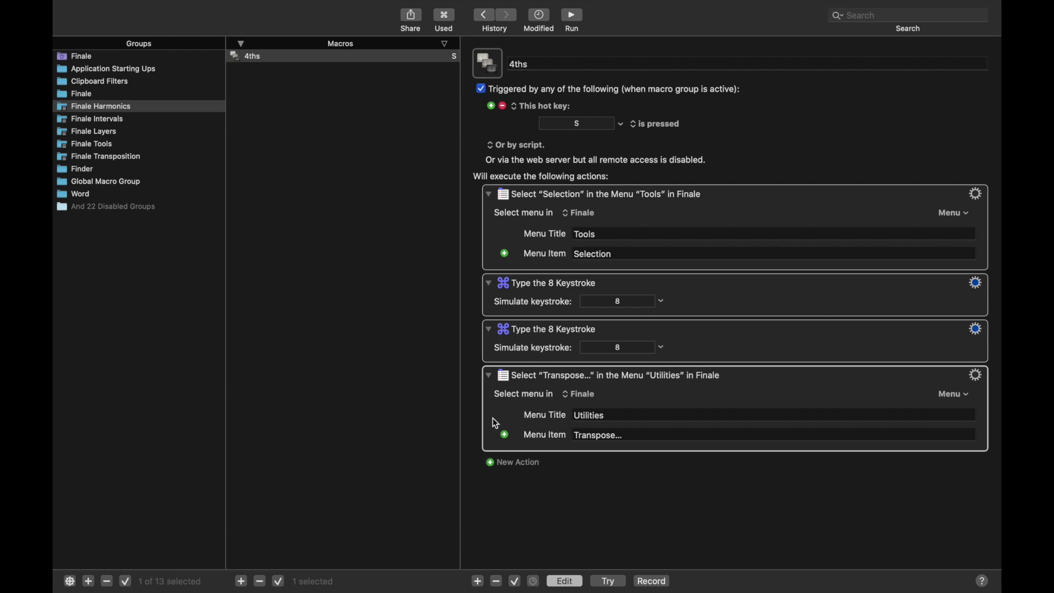
click(503, 460)
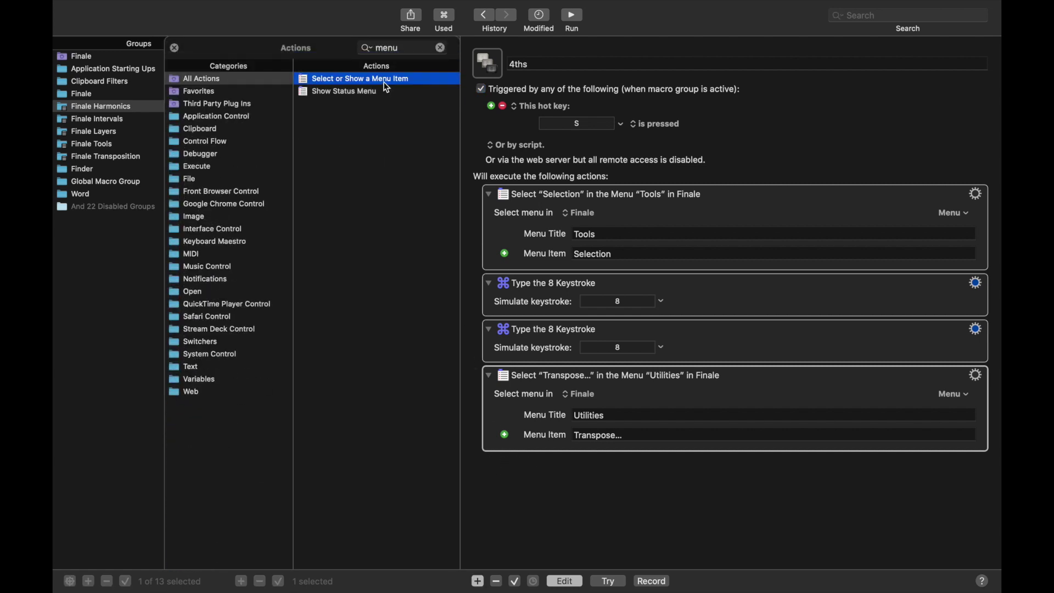
double_click(388, 48)
Step: Add two Press a Button actions named Chromatically and Up
text(bu)
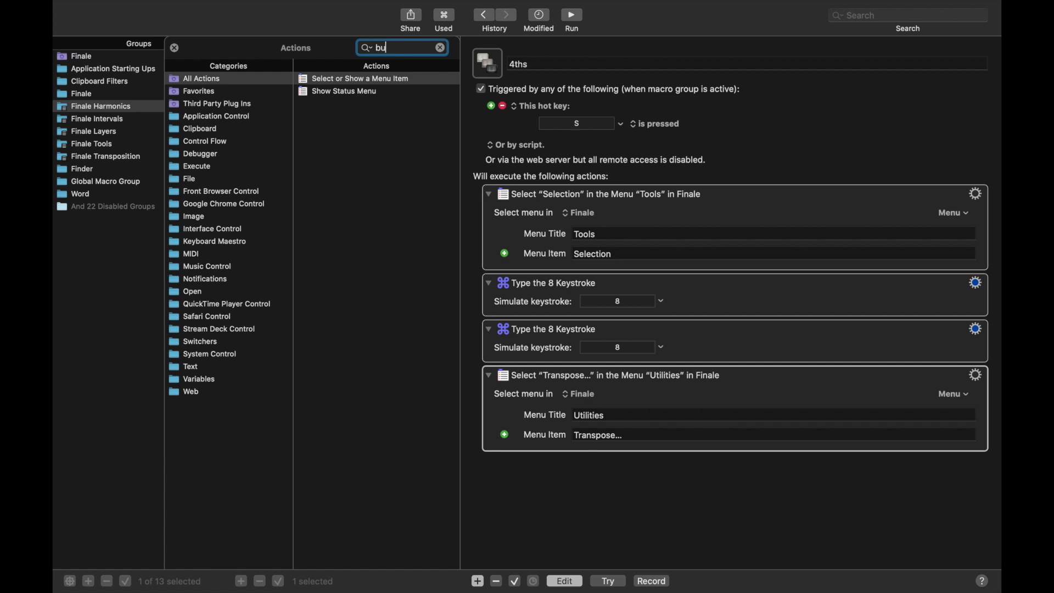
text(tton)
drag(365, 79, 656, 413)
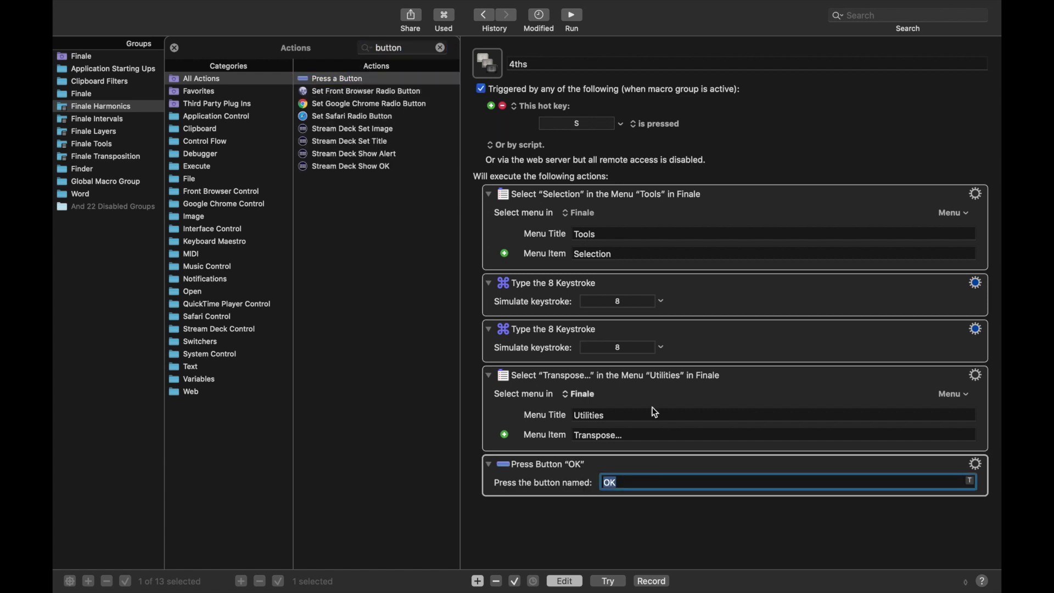
text(Chromaticall)
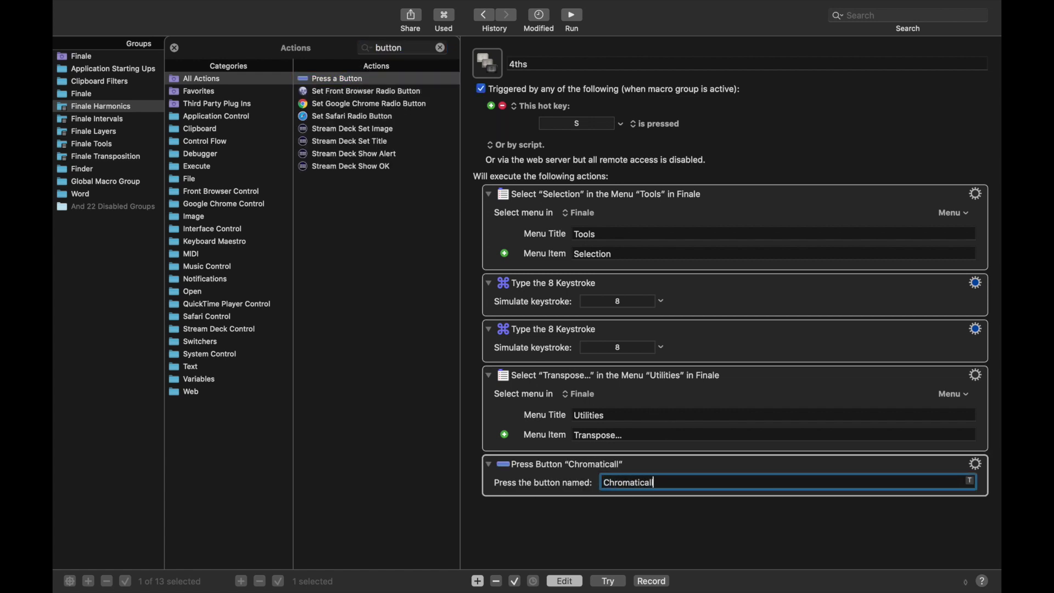
text(y)
double_click(407, 79)
text(Up)
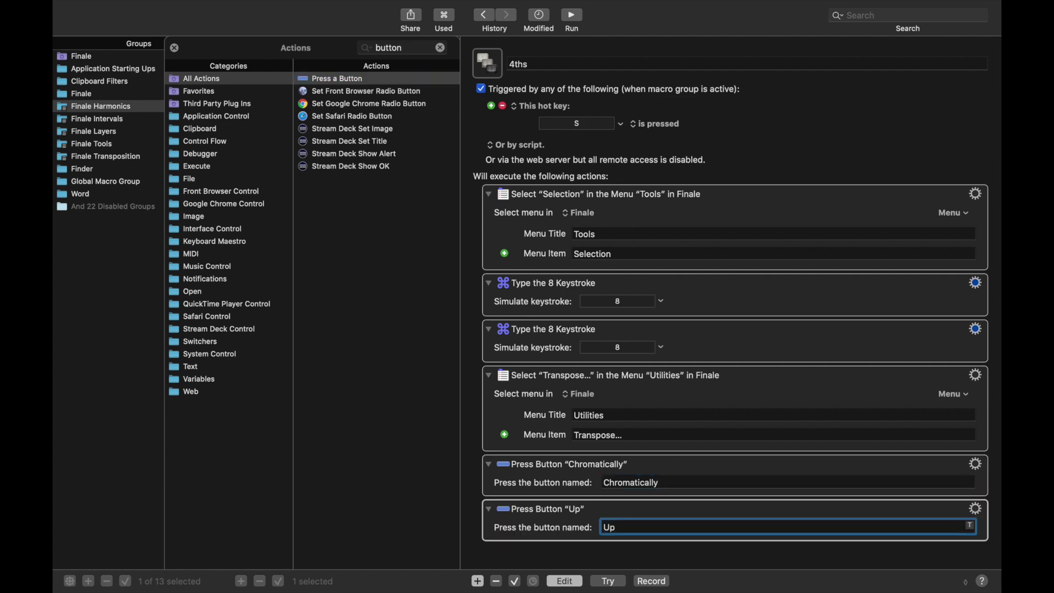
click(394, 48)
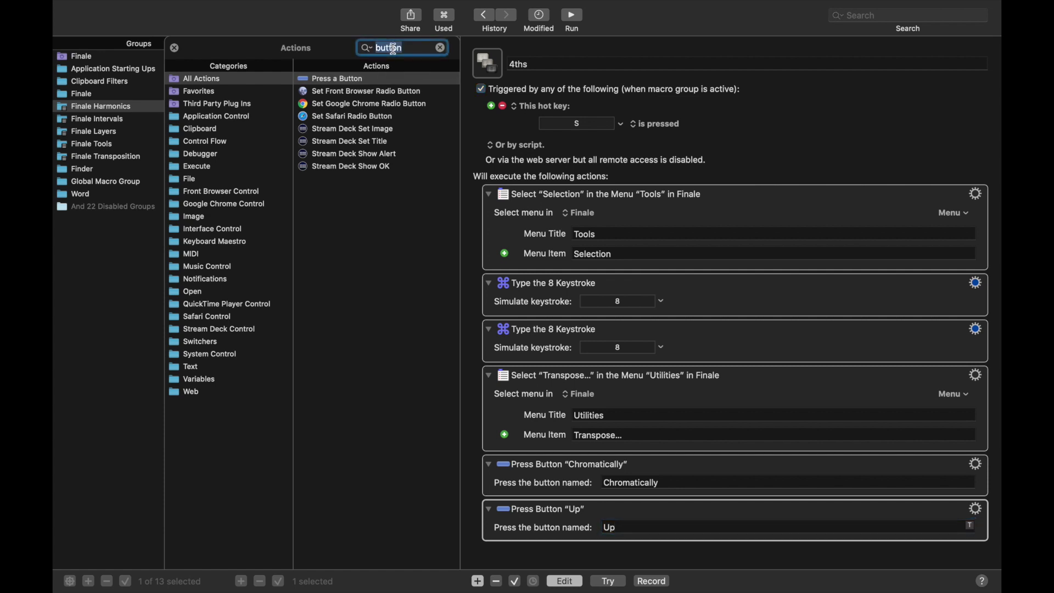
scroll(525, 184, down, 2)
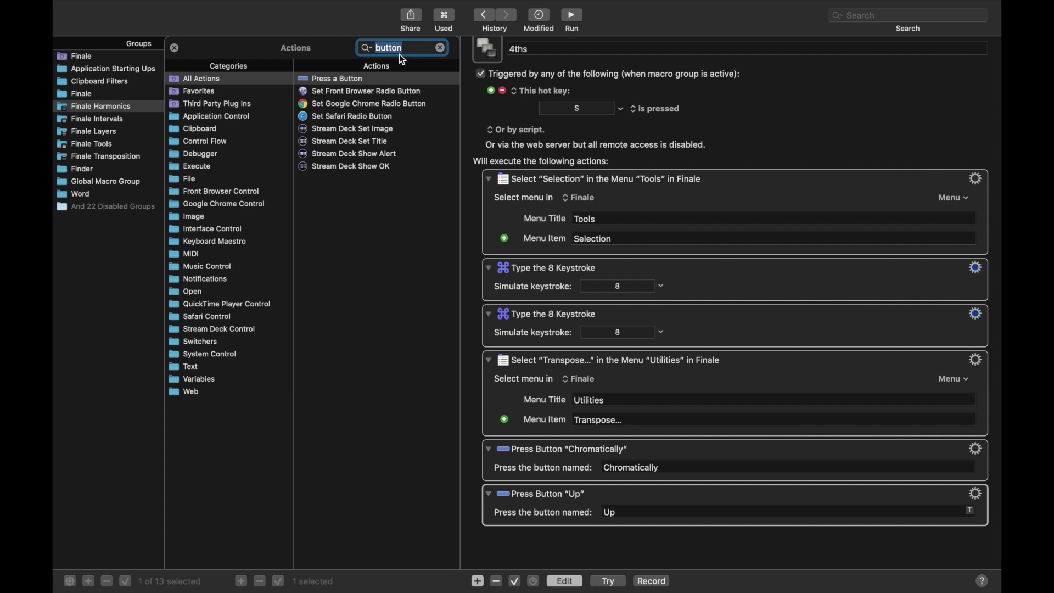
Step: Add an Execute a Macro action running Finale Transposition > Perfect 4
text(run a mac)
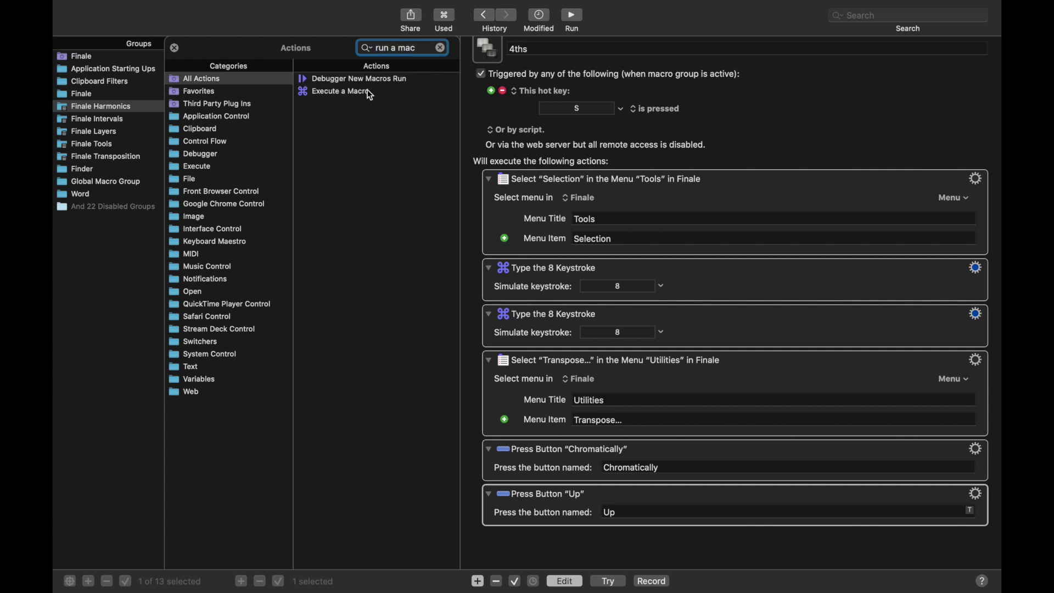
double_click(363, 92)
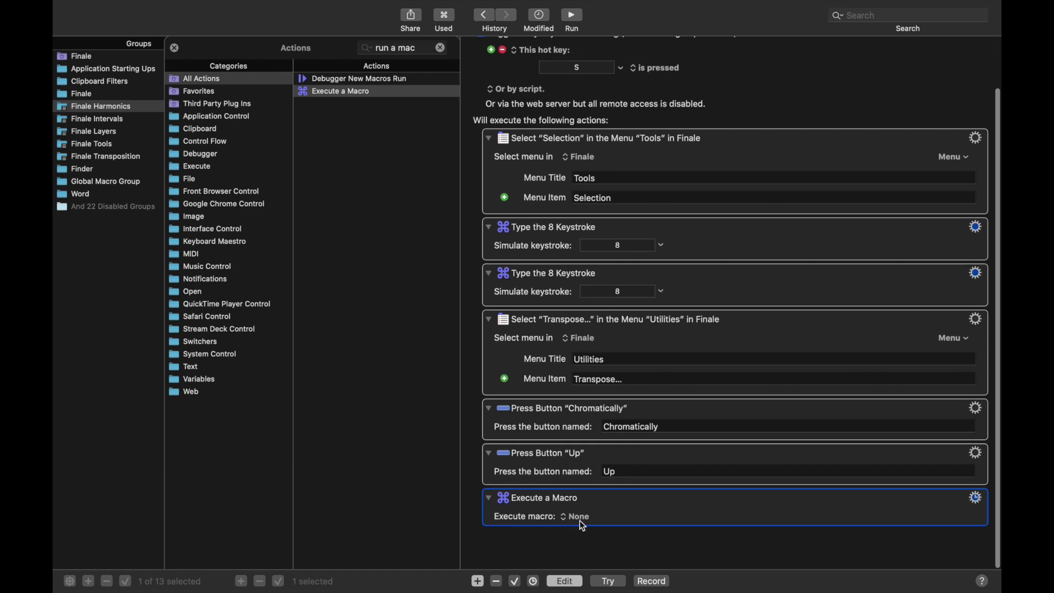
click(584, 526)
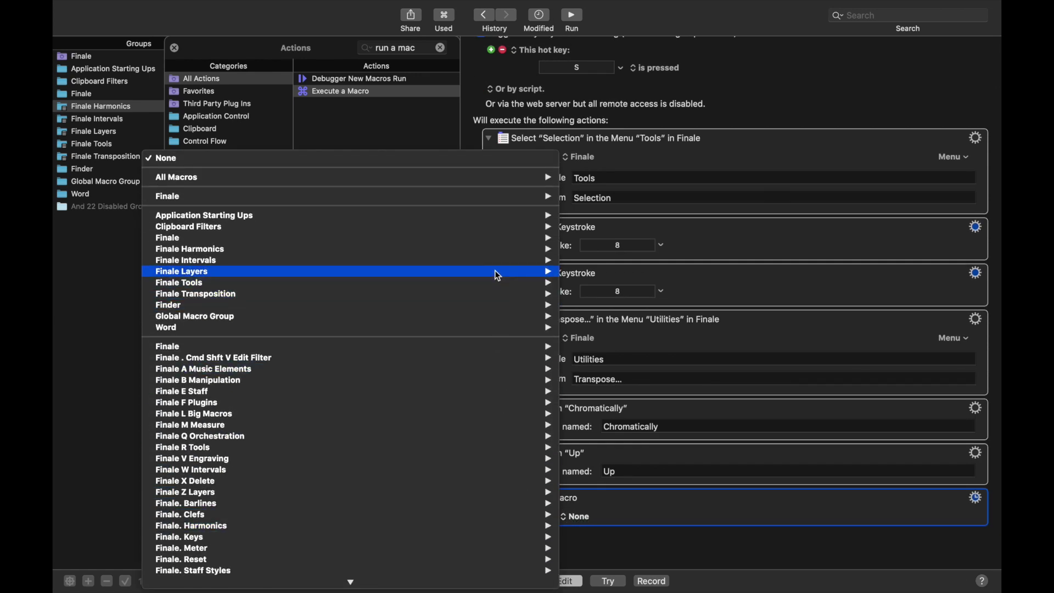
mouse_move(490, 295)
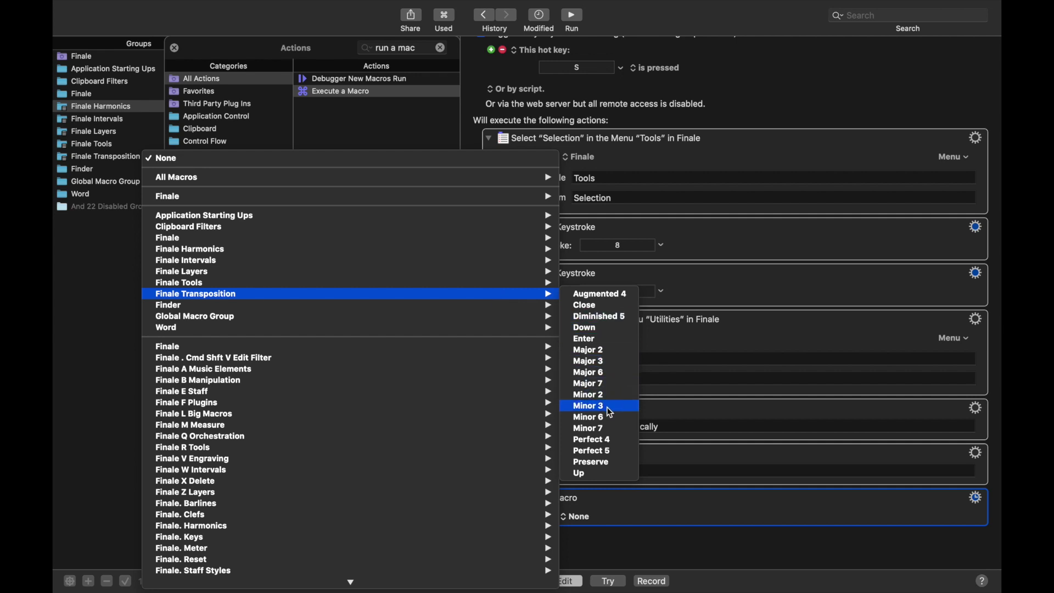
click(608, 444)
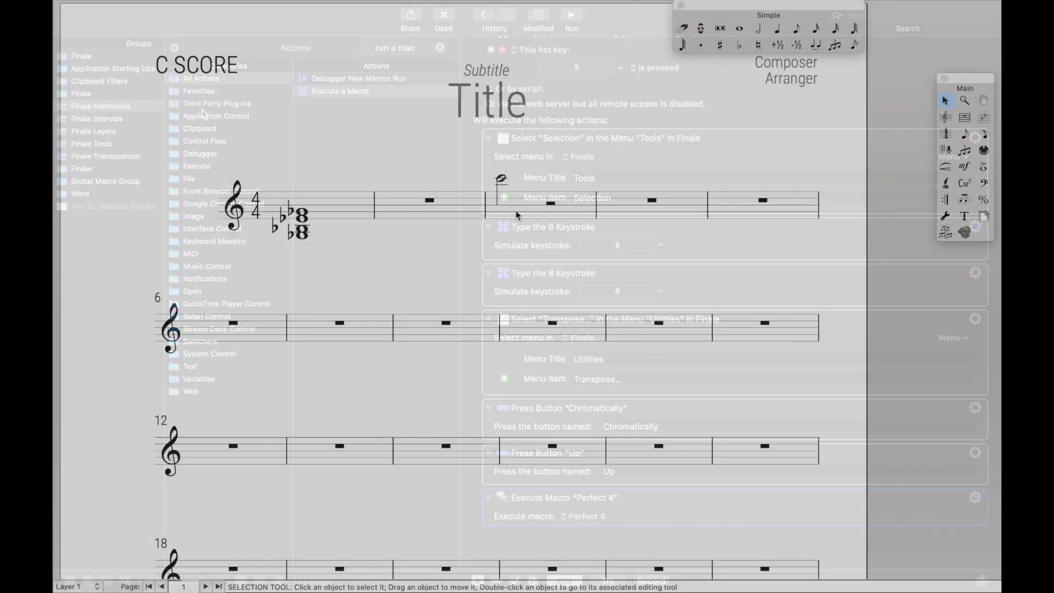
Step: Test 4ths on measure 3 from the Harmonics palette, keeping Preserve Original Notes ticked, and confirm
click(516, 212)
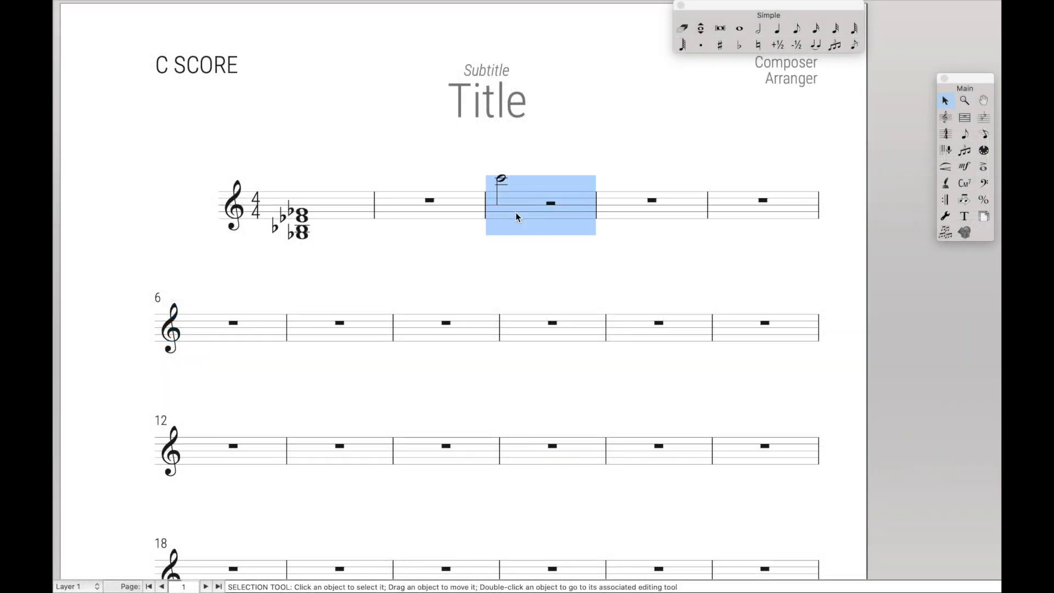
key(ctrl+alt+f)
key(t)
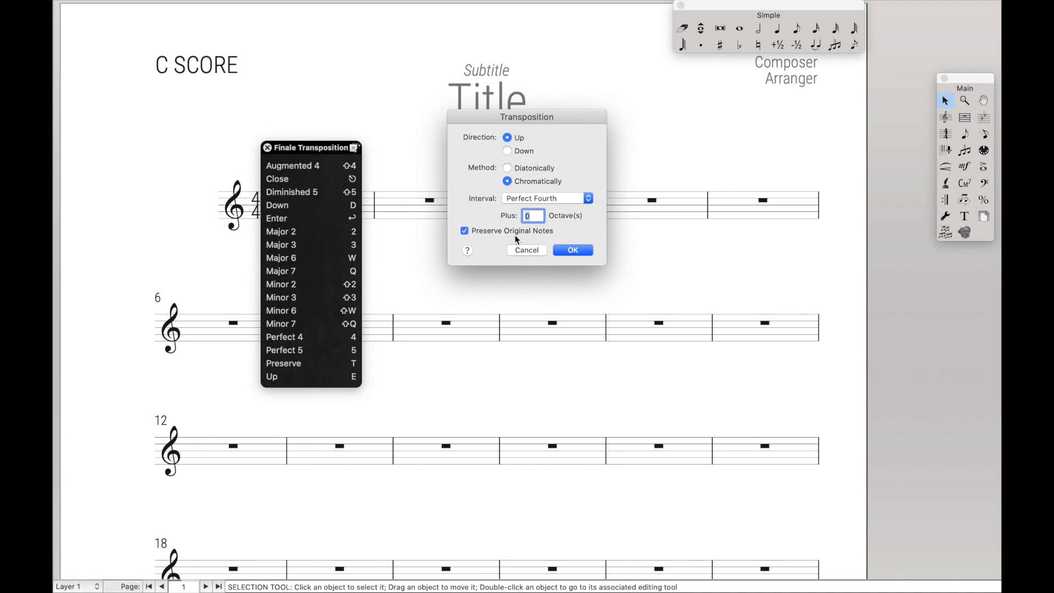
click(534, 232)
key(t)
key(Return)
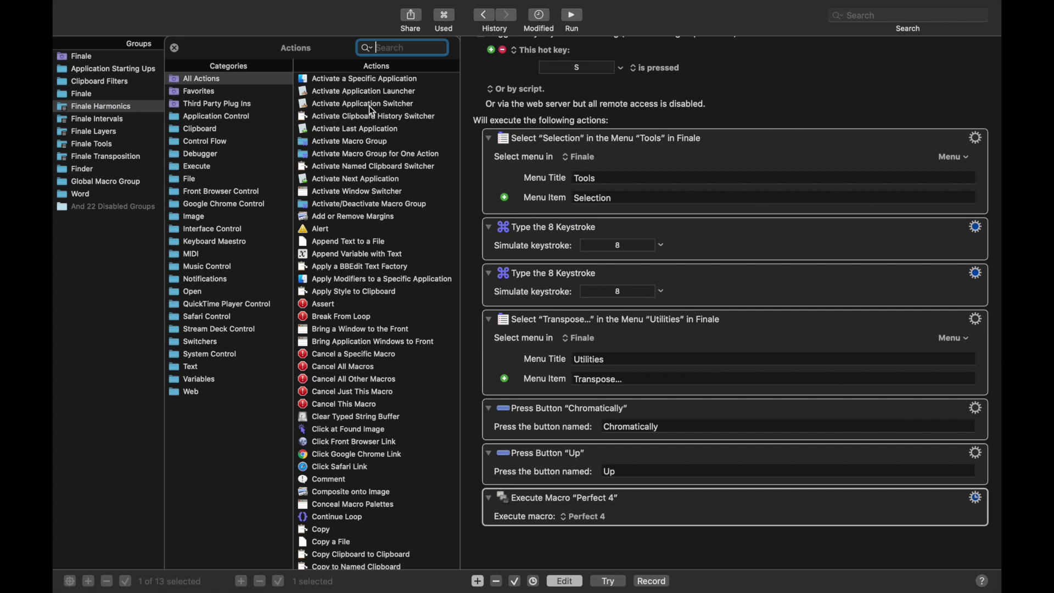
Step: Add an If Then Else with a button condition: 'Preserve Original Notes' is off
text(if)
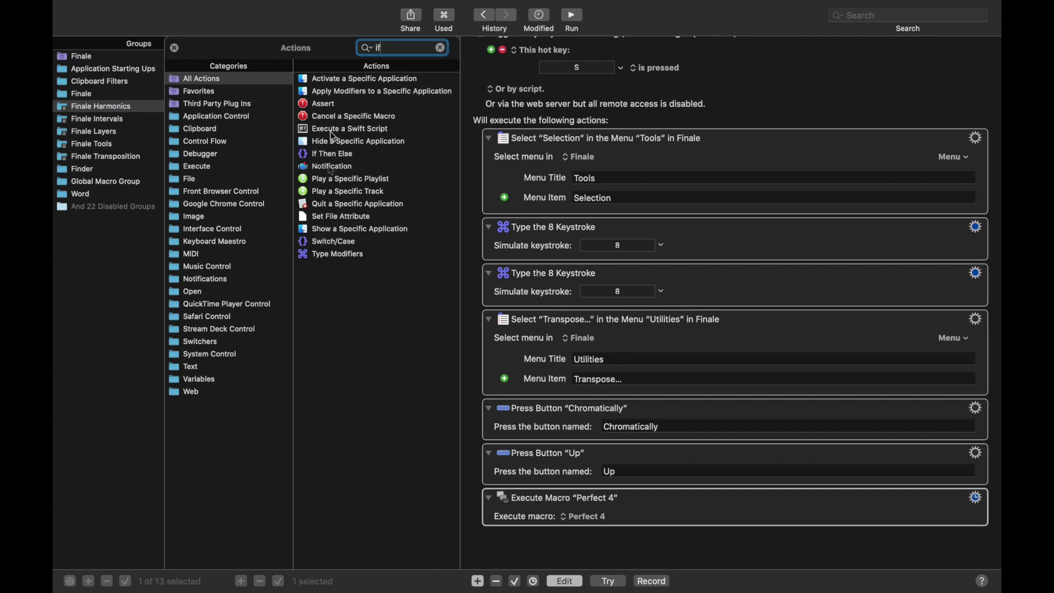
double_click(328, 155)
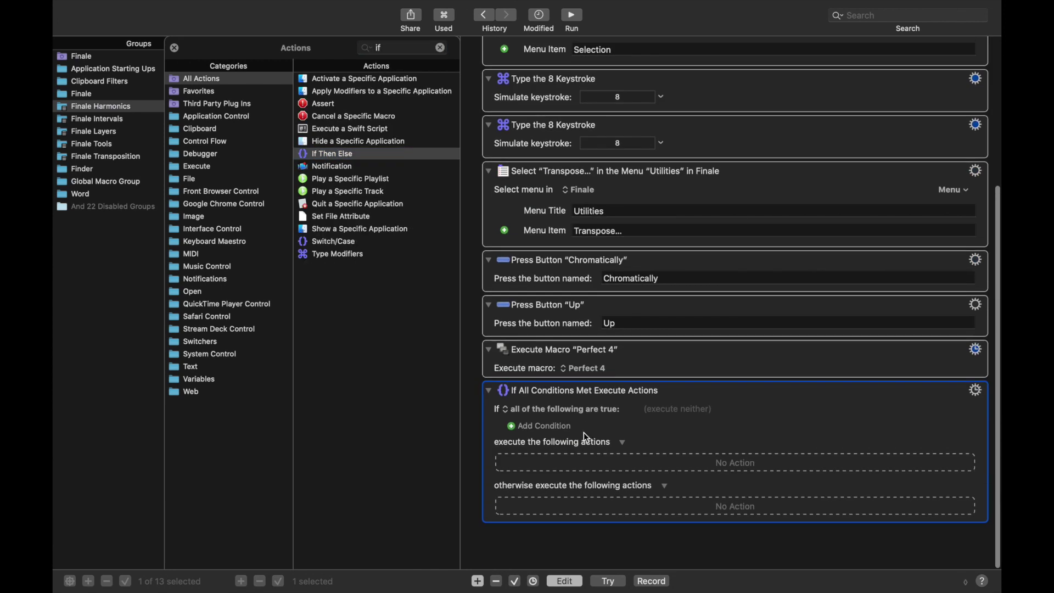
click(548, 427)
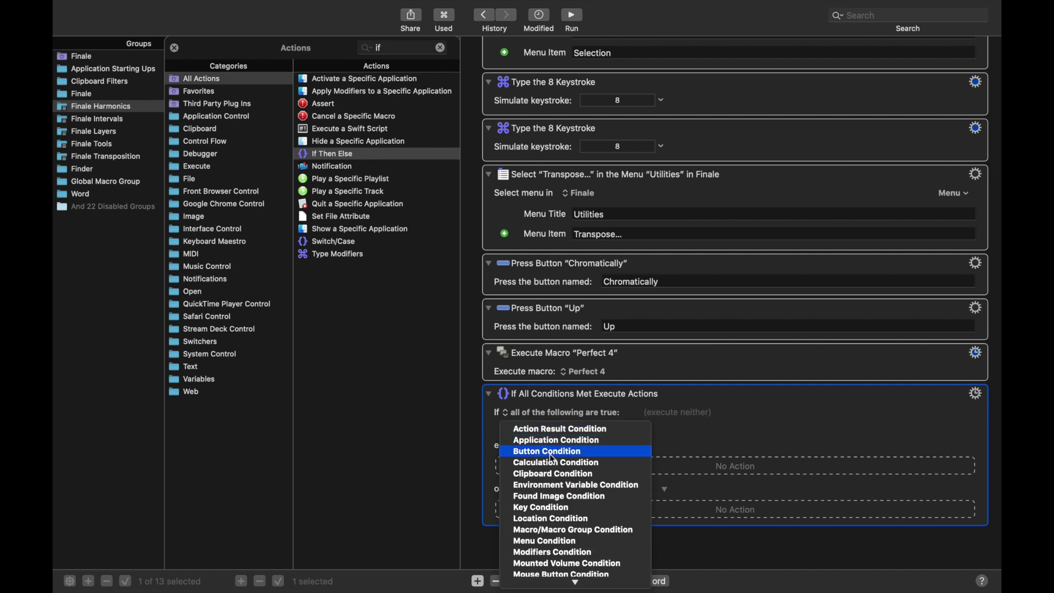
click(551, 453)
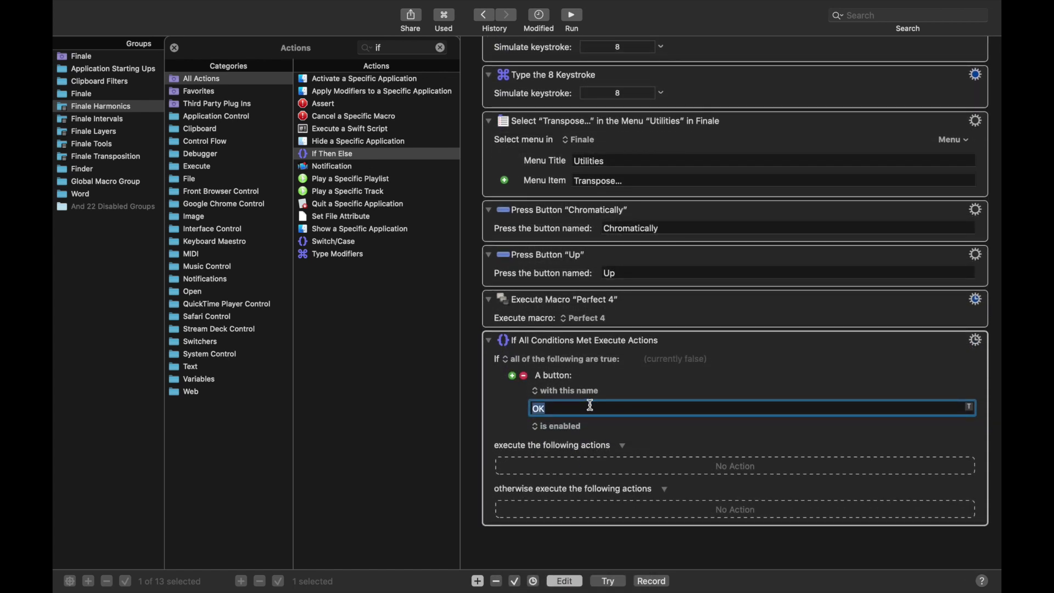
text(Preserve Original Notes)
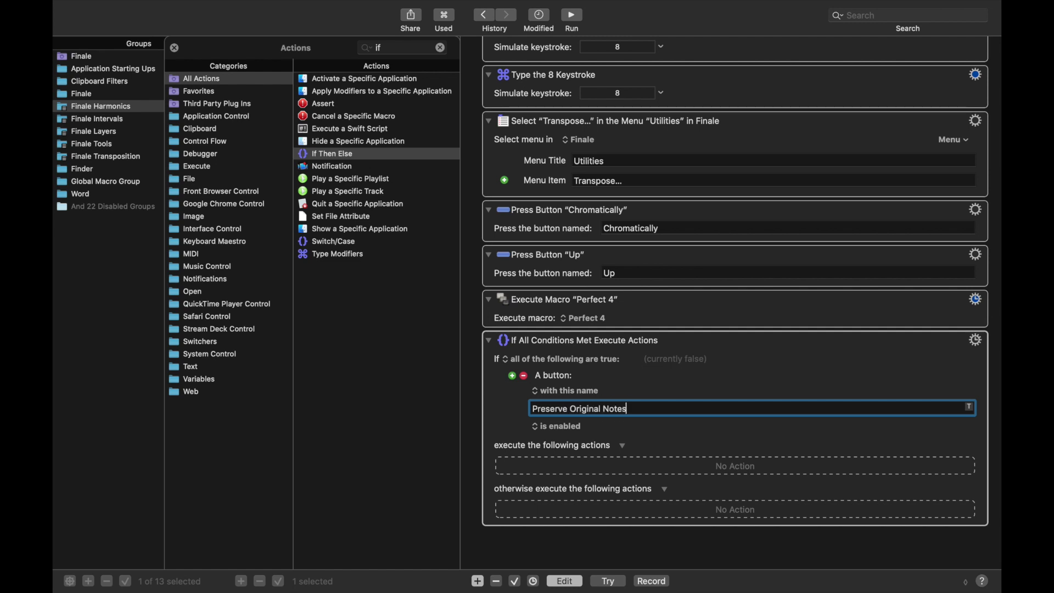
click(566, 428)
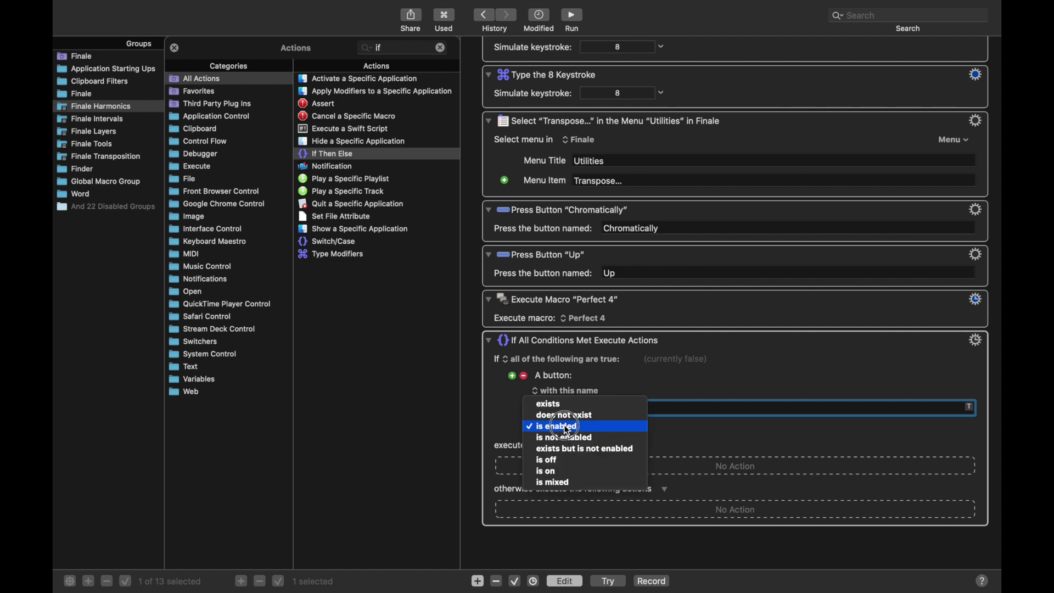
click(552, 461)
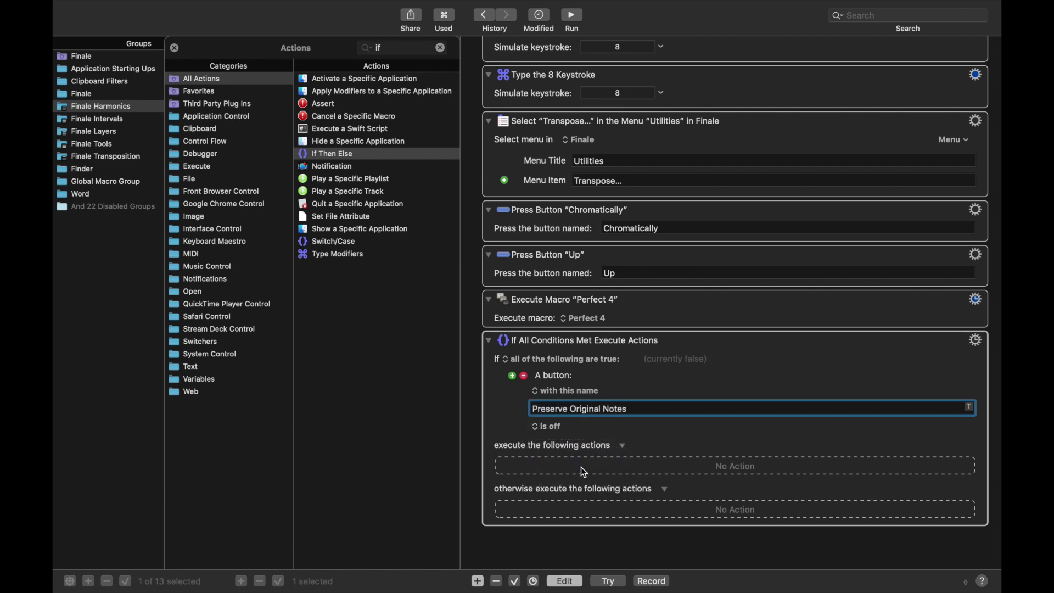
Step: Put a Press Button 'Preserve Original Notes' action inside the If branch
click(401, 49)
text(button)
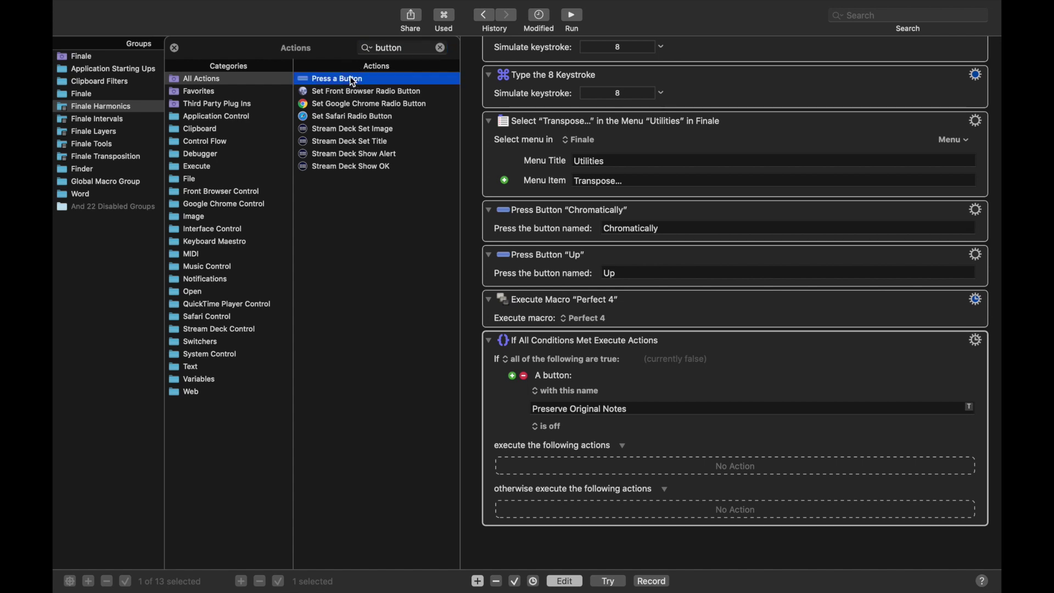
double_click(352, 80)
scroll(624, 444, down, 2)
drag(596, 501, 621, 424)
double_click(617, 410)
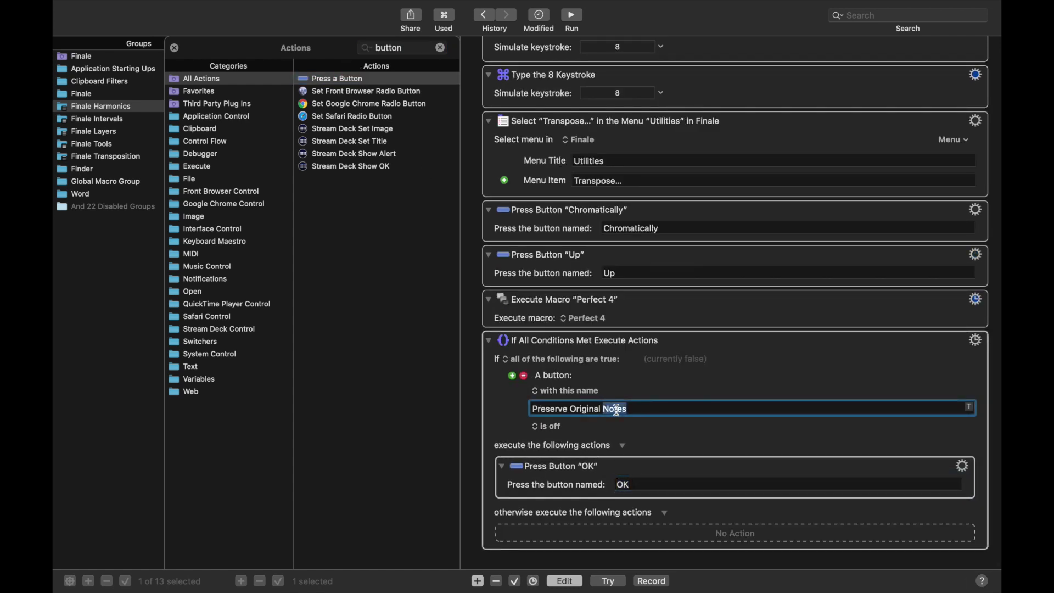
double_click(624, 485)
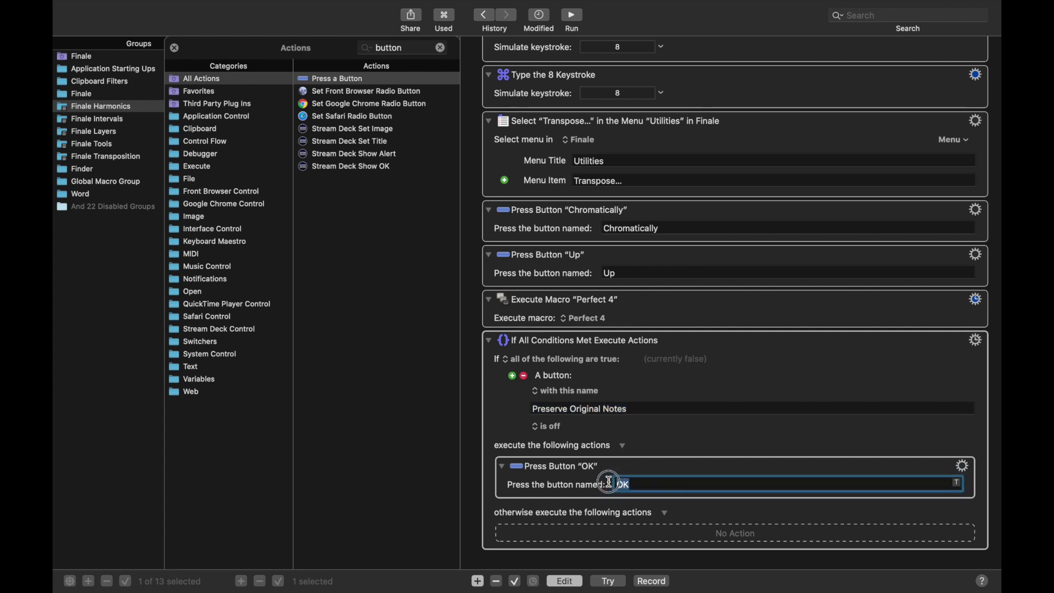
text(Preserve Original Notes)
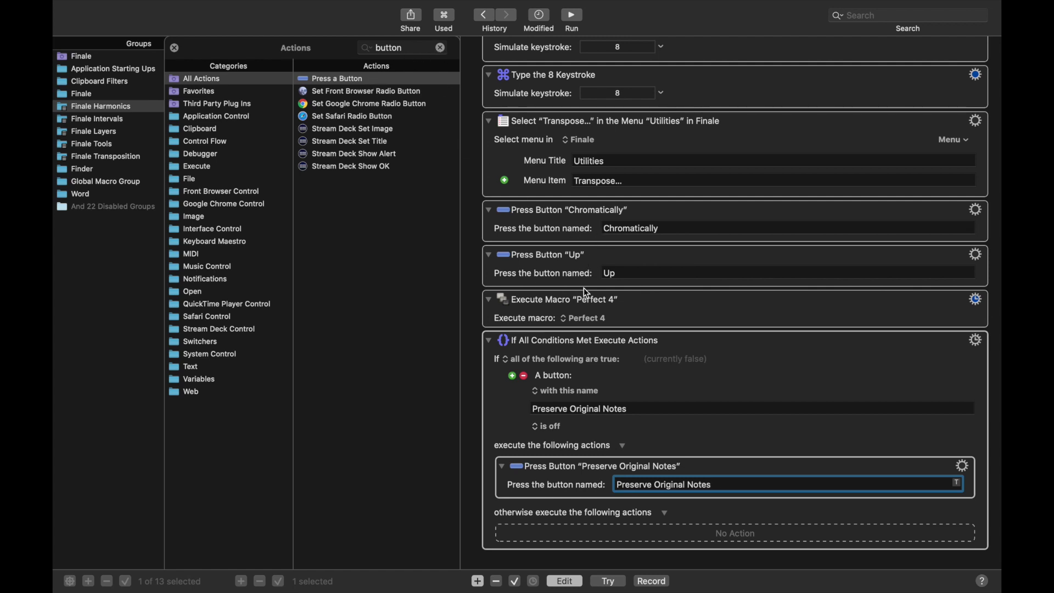
Step: Add a Return keystroke action after the If block, then collapse the If block
double_click(404, 48)
text(keyst)
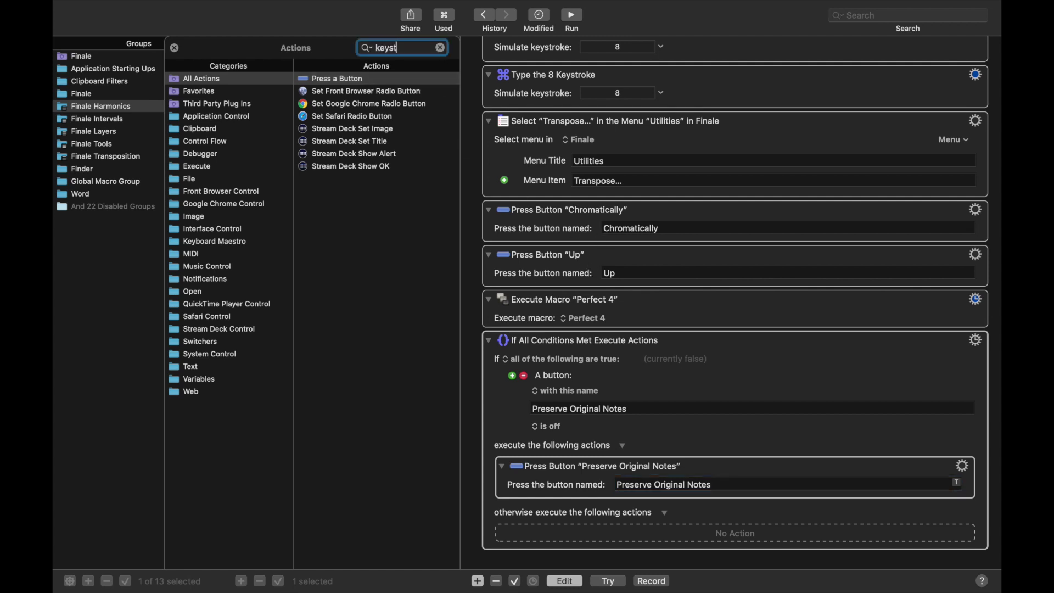
text(rok)
click(353, 92)
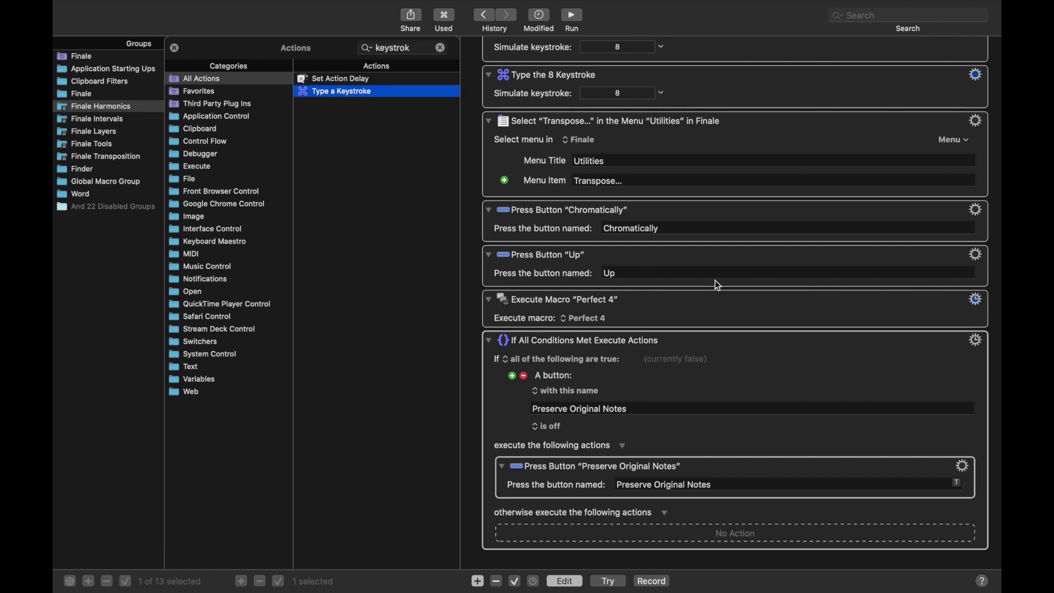
key(Return)
key(Return)
scroll(700, 425, down, 3)
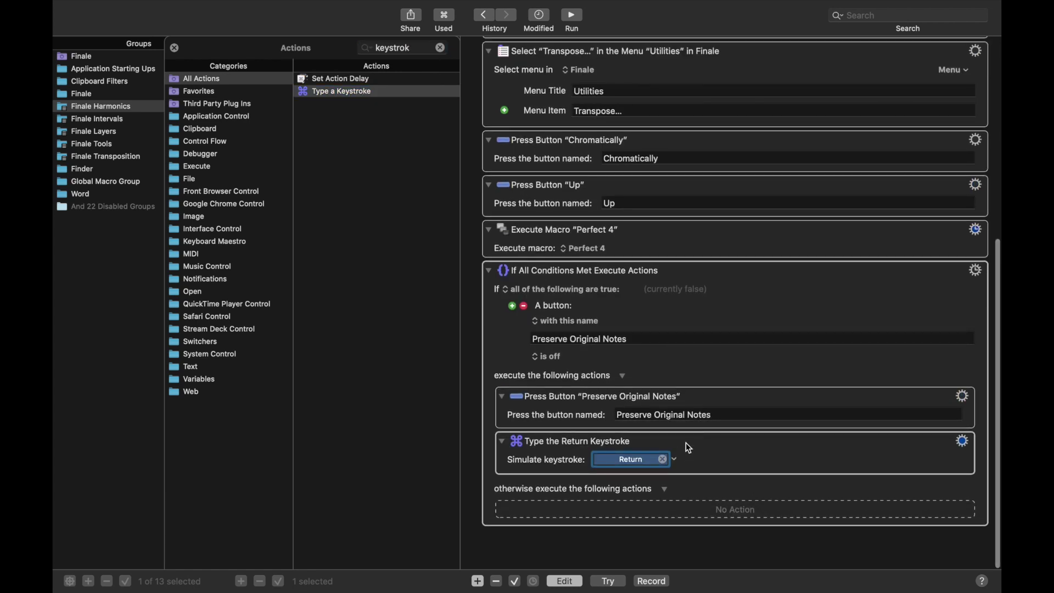
drag(689, 448, 618, 540)
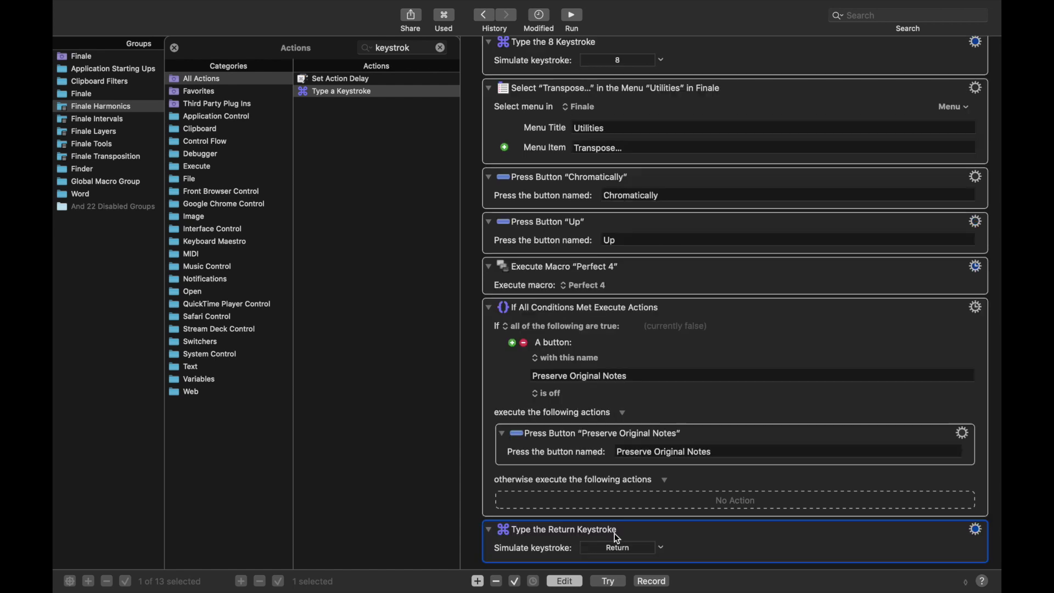
scroll(618, 394, down, 2)
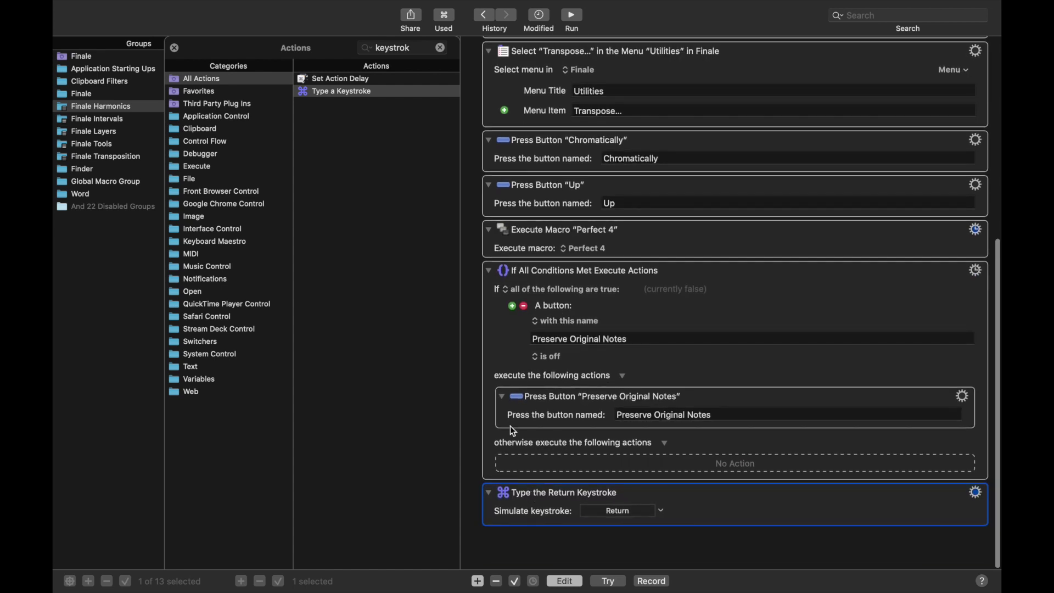
click(489, 272)
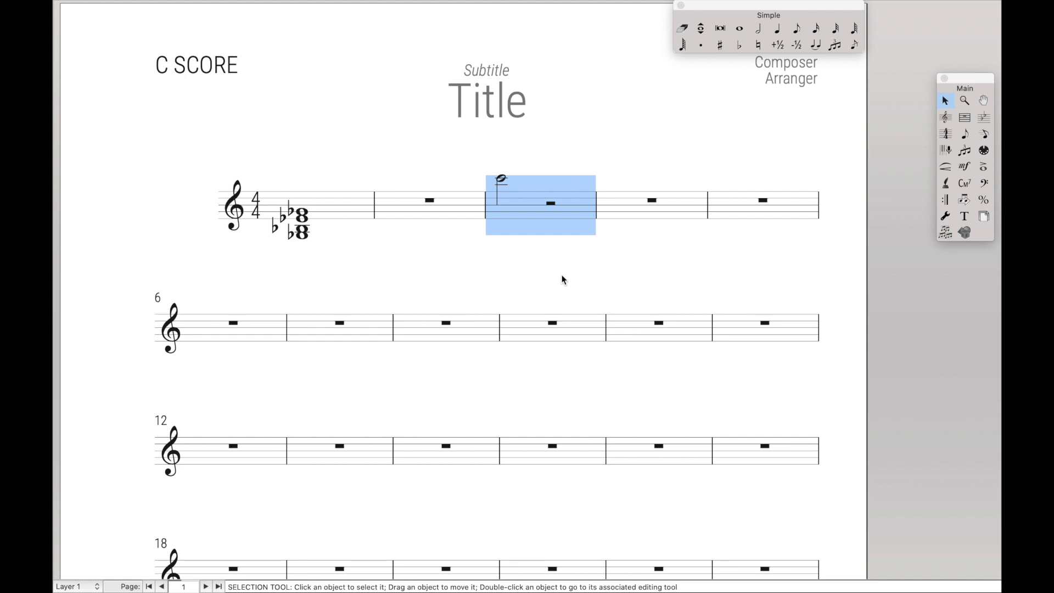
Step: Run 4ths on measure 3 via the Intervals palette hot key, then V, then S
key(ctrl+alt+super+i)
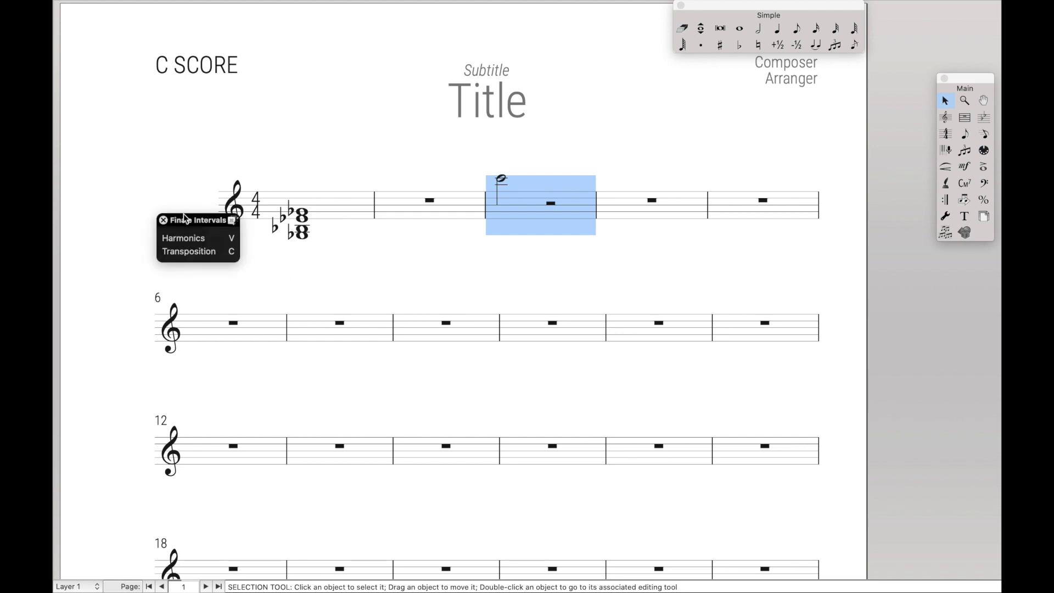
key(v)
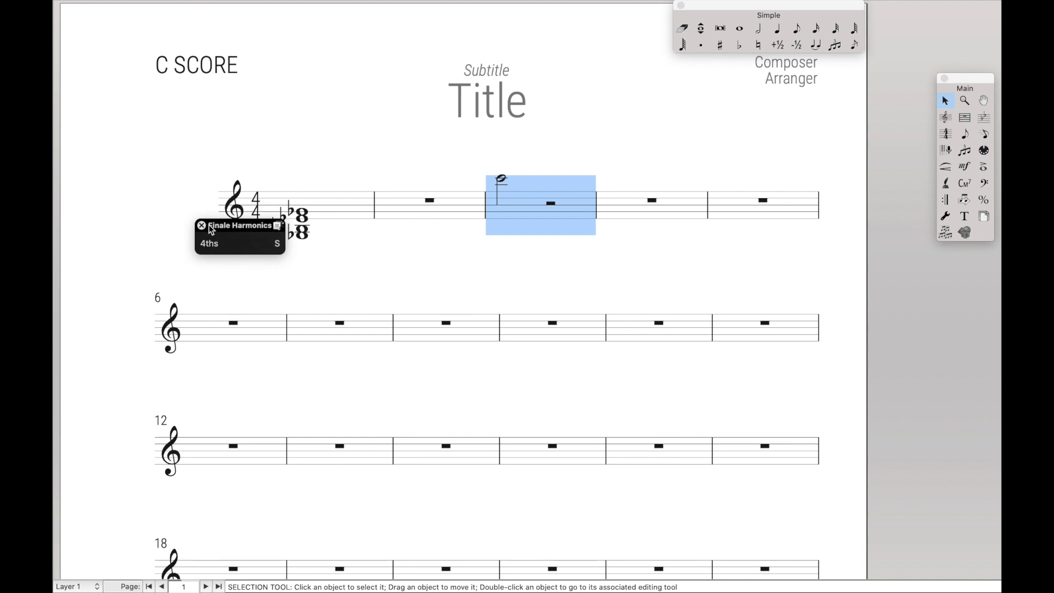
key(s)
key(s)
Step: Set the Finale Intervals > Harmonics macro to show its palette for one action only
click(238, 229)
click(174, 48)
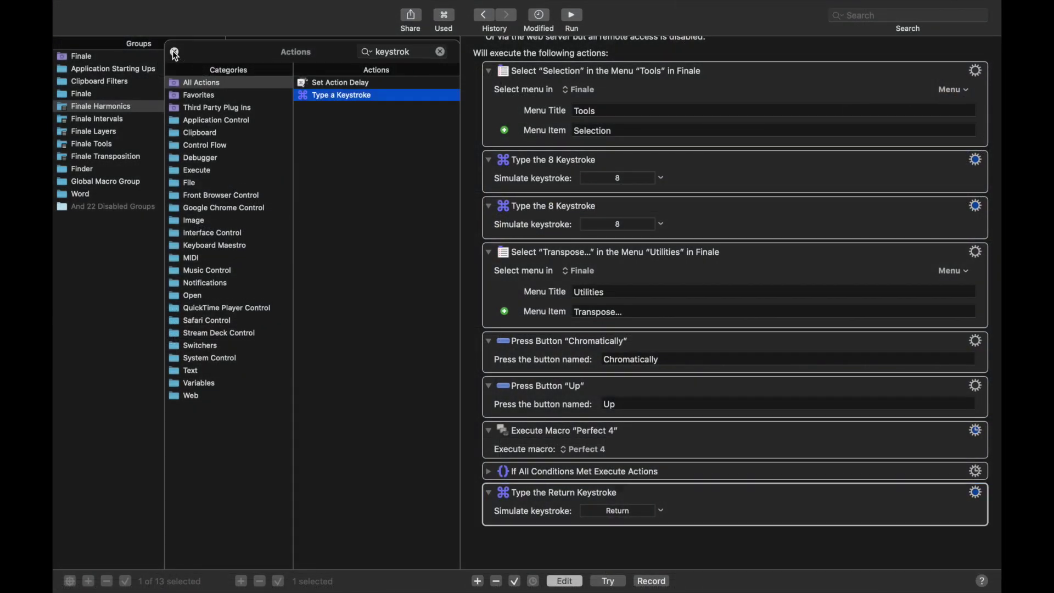
click(130, 123)
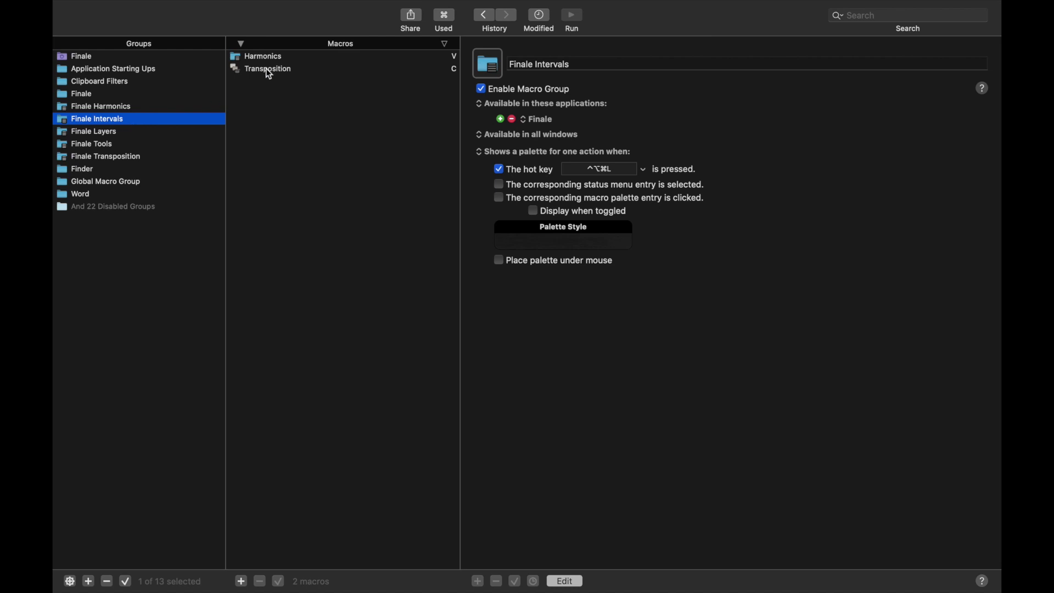
click(273, 57)
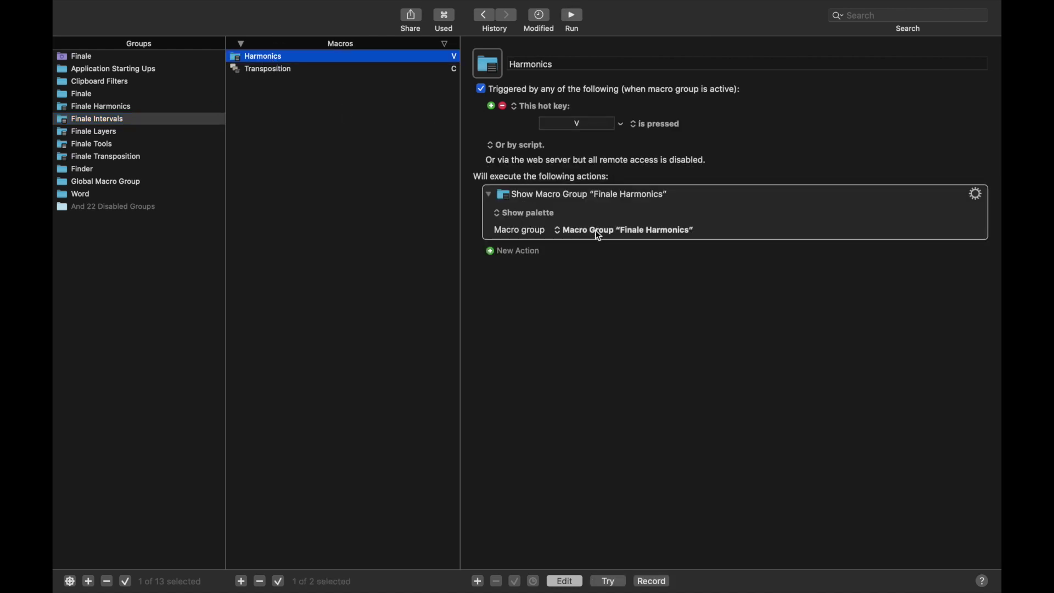
click(532, 215)
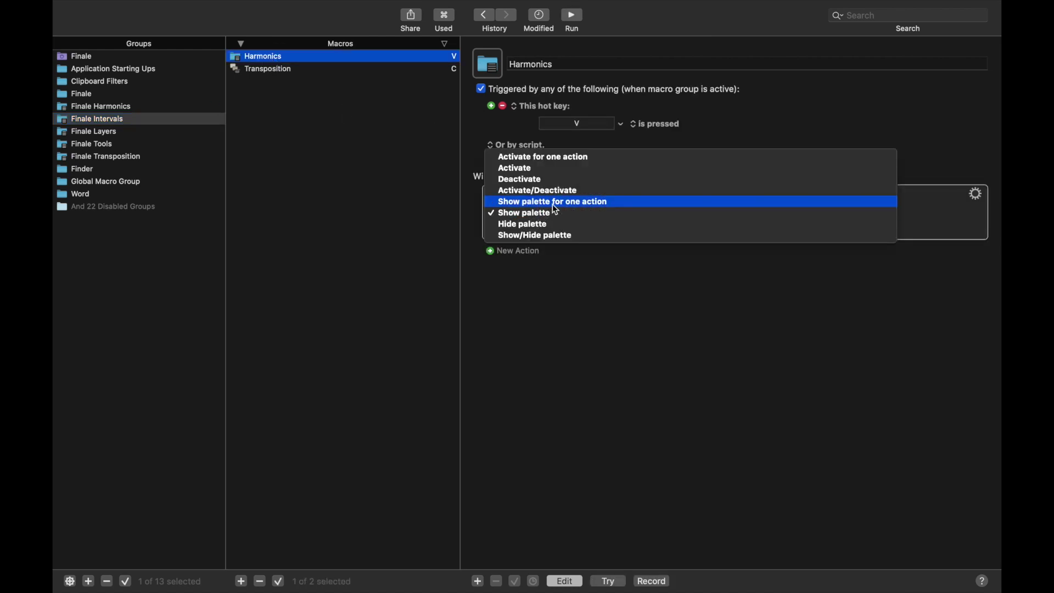
click(552, 202)
Step: Reopen the 4ths macro and check the Easy Harmonics plug-in options in Finale
click(136, 106)
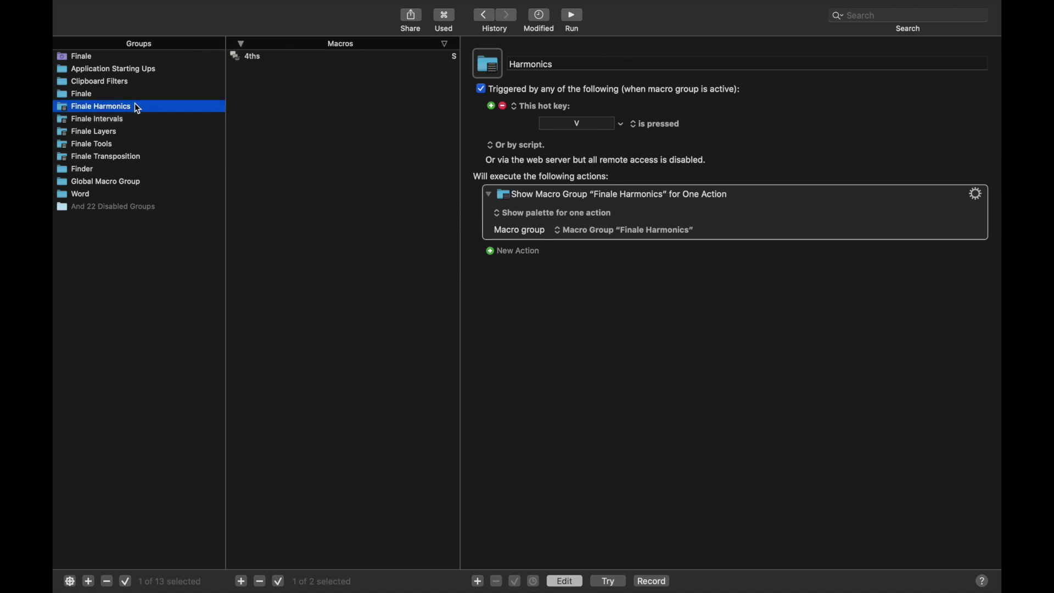
click(249, 58)
scroll(614, 373, down, 3)
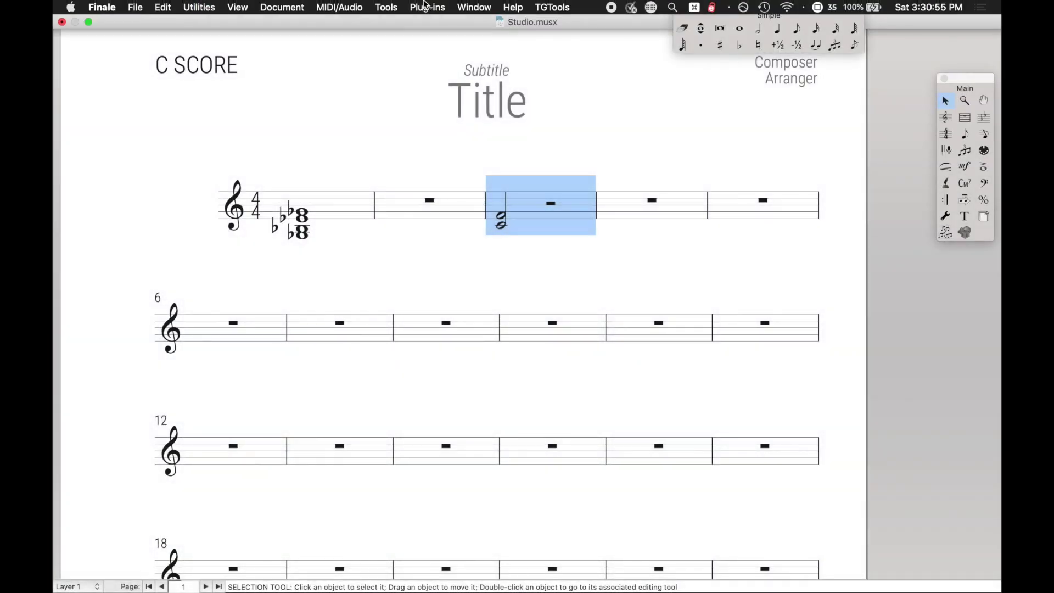
click(429, 7)
mouse_move(445, 162)
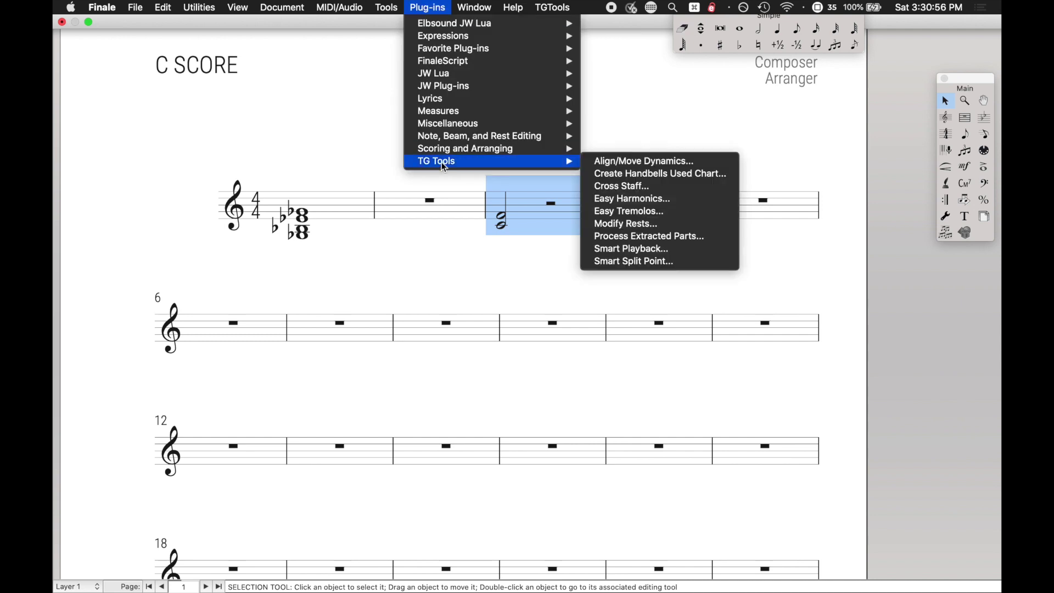
click(610, 197)
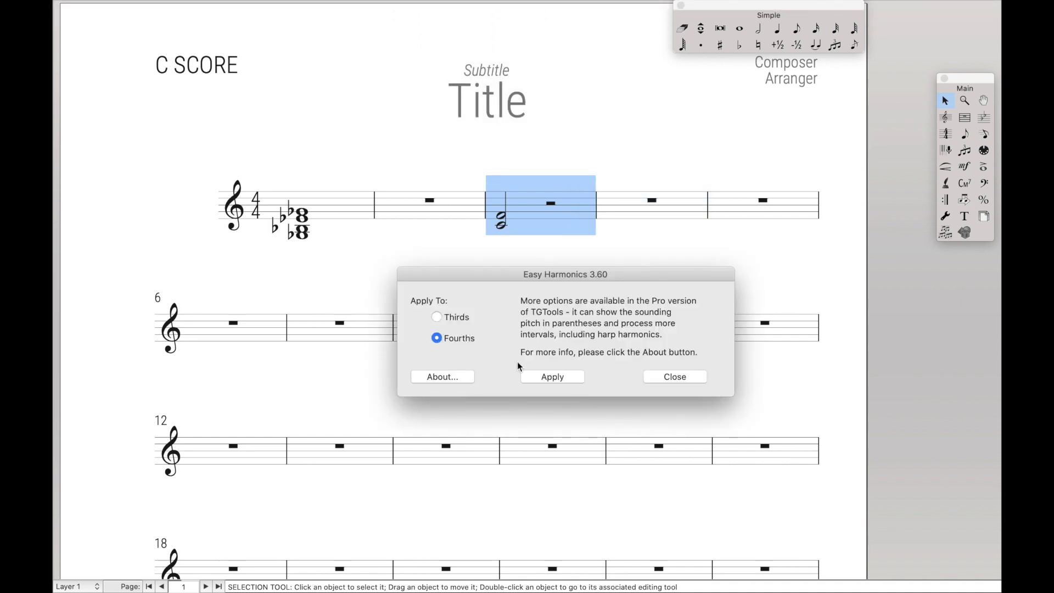
click(683, 377)
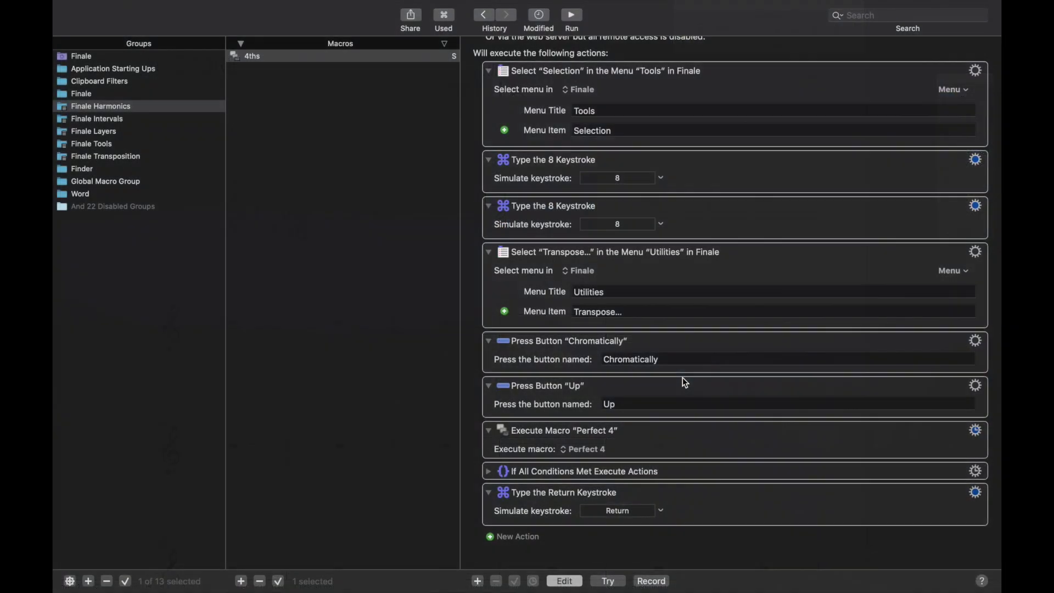
Step: Add a Select a Menu Item action choosing Finale's Plug-ins > TG Tools > Easy Harmonics…
click(511, 540)
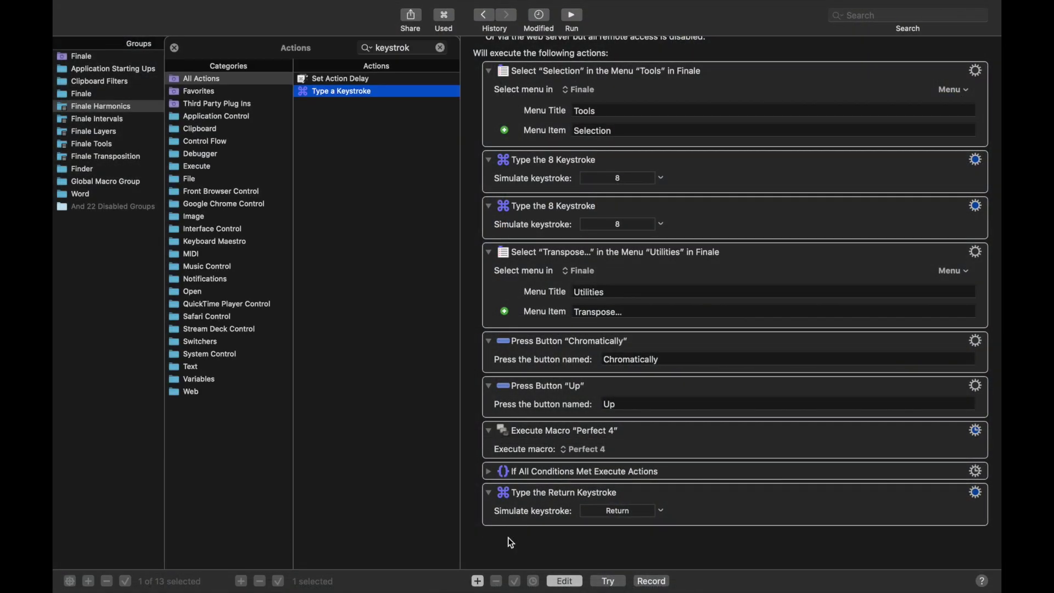
key(super+f)
text(men)
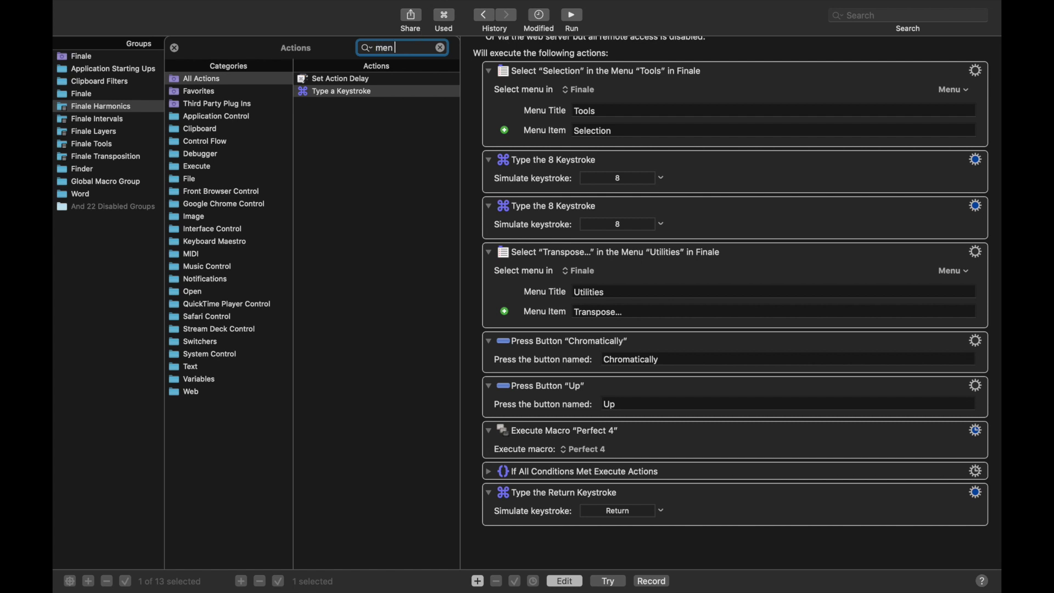
text(u itme)
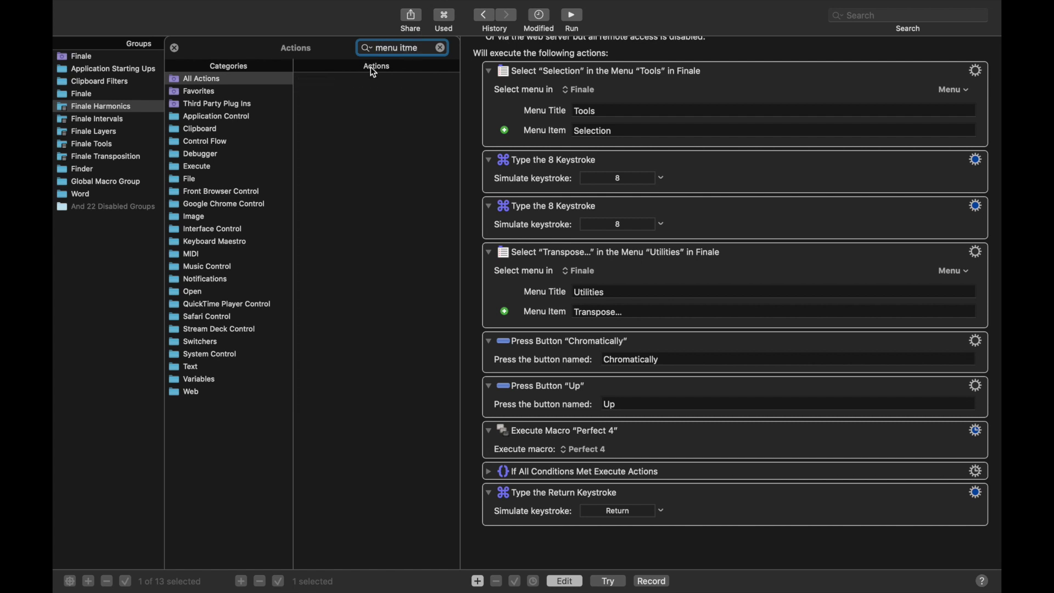
key(BackSpace)
key(BackSpace)
text(em)
double_click(337, 81)
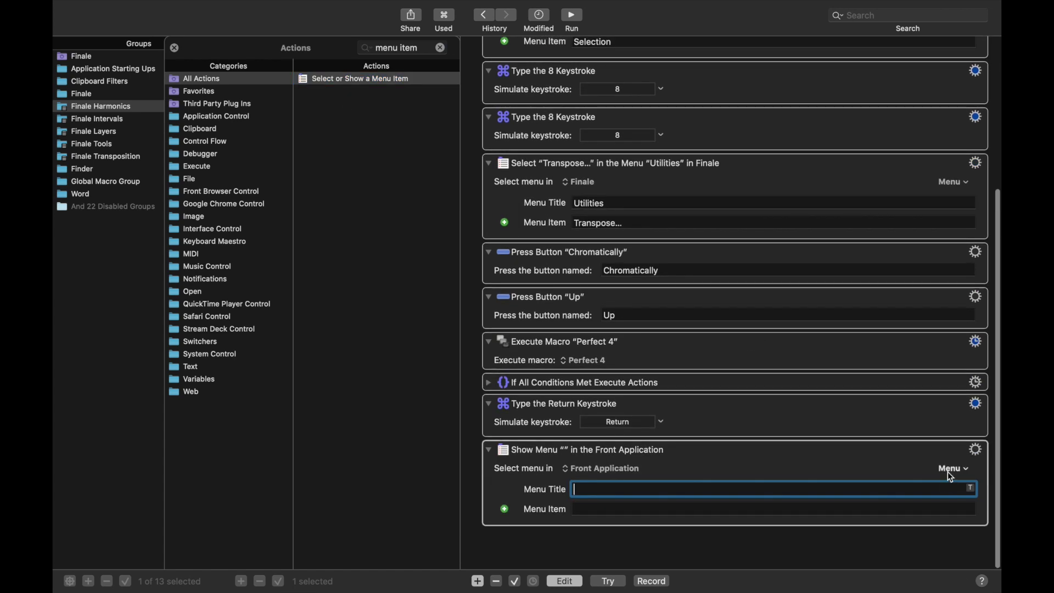
click(950, 468)
mouse_move(922, 494)
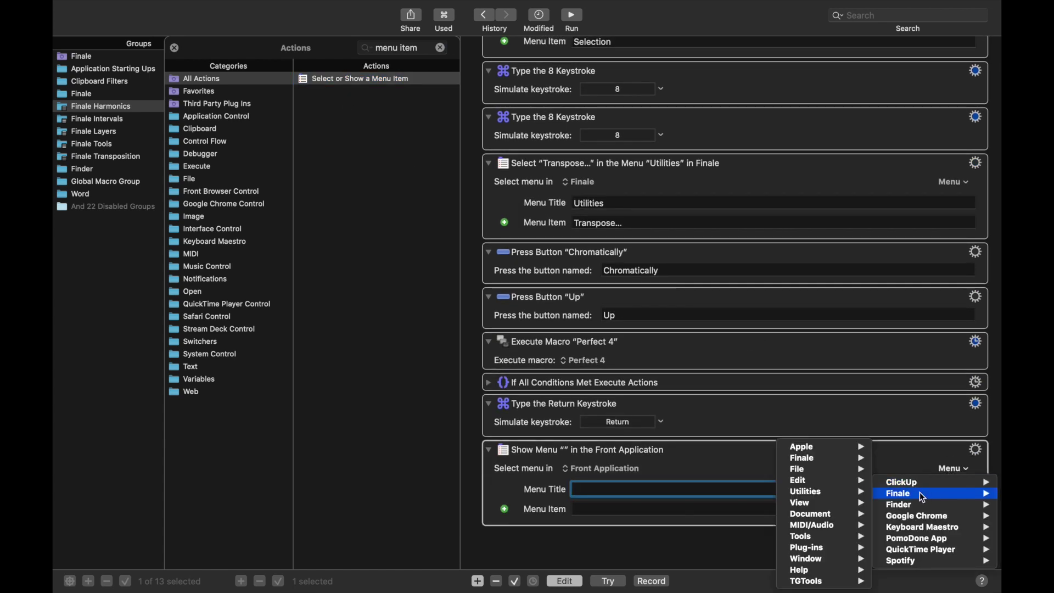
mouse_move(842, 538)
mouse_move(695, 585)
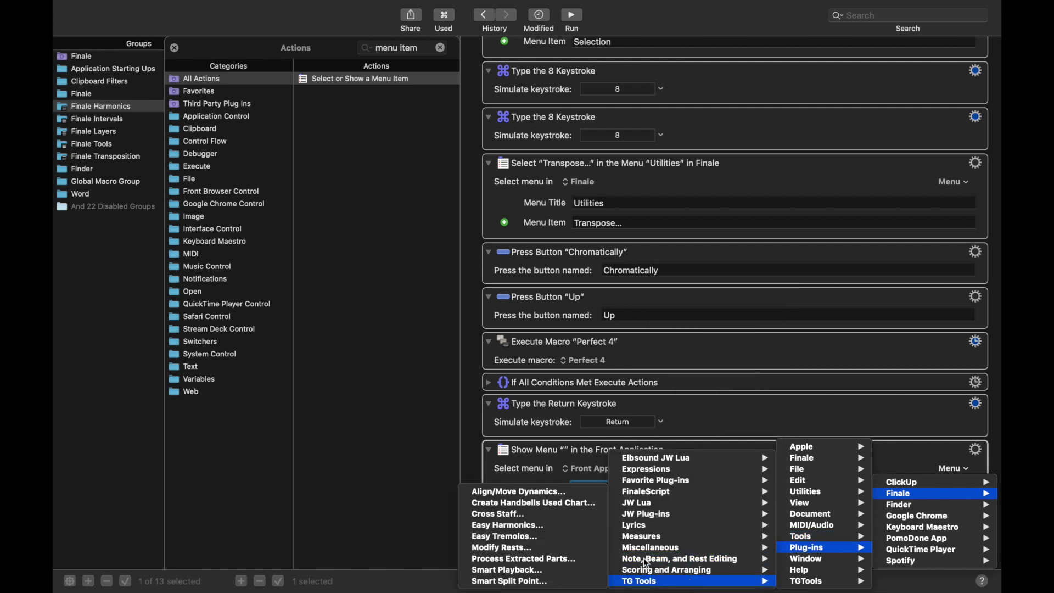
click(562, 525)
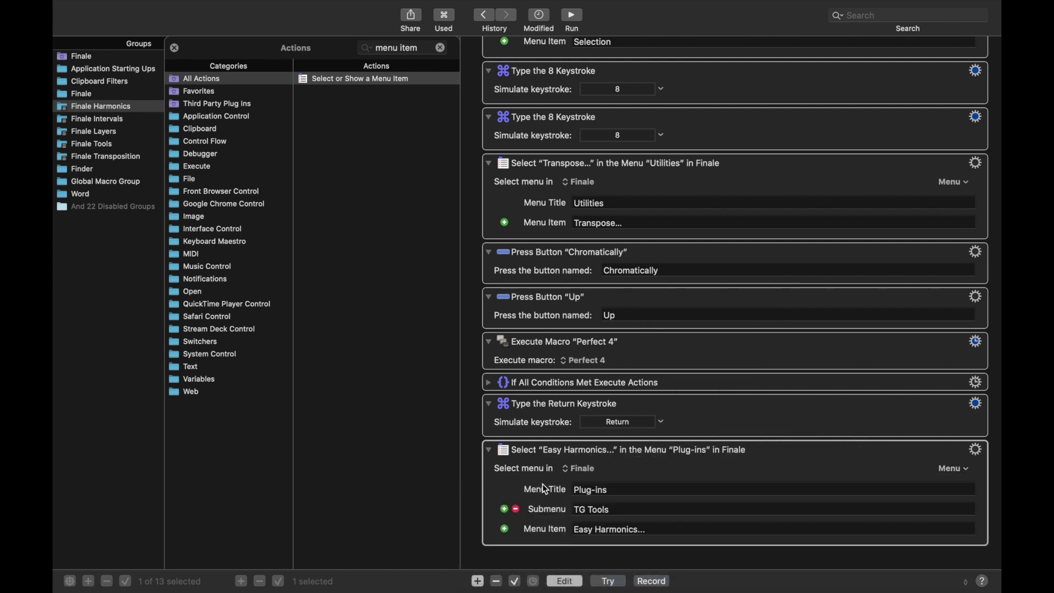
scroll(538, 484, down, 2)
Step: Add a Press a Button action for the button named 'Fourths'
click(394, 48)
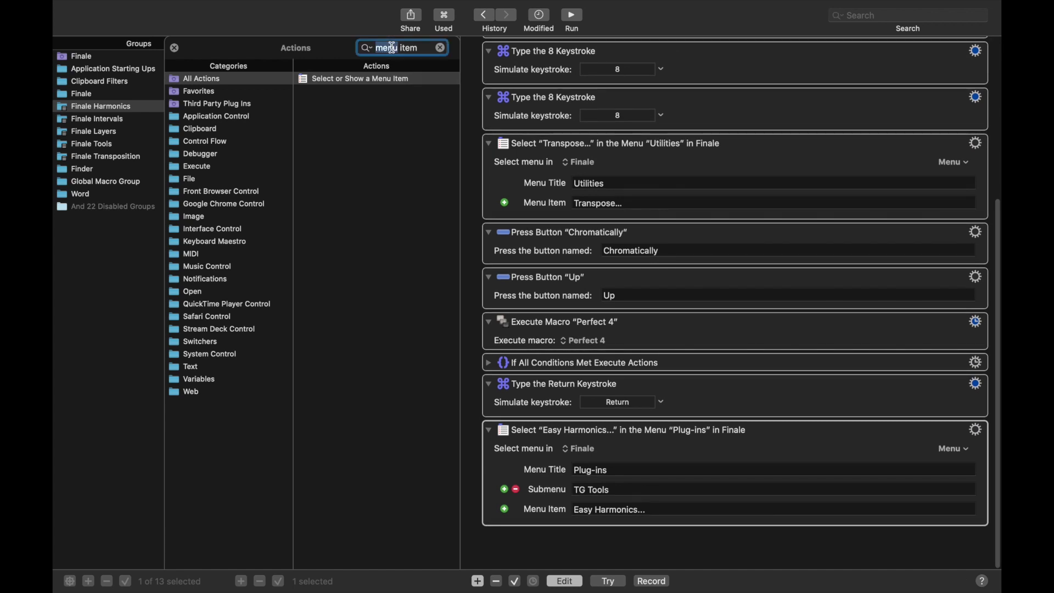
triple_click(392, 49)
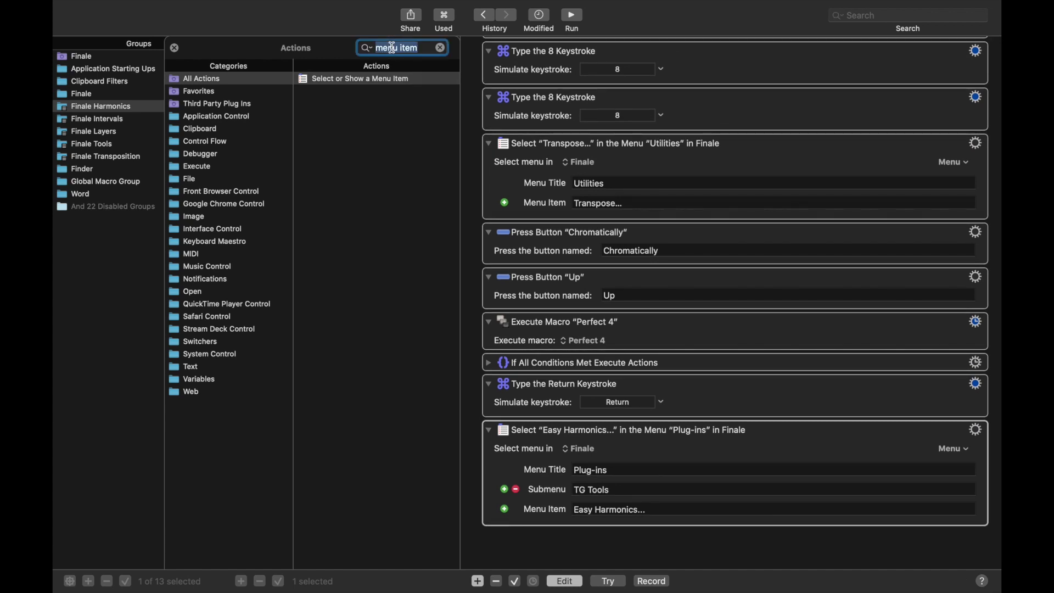
text(button)
double_click(370, 78)
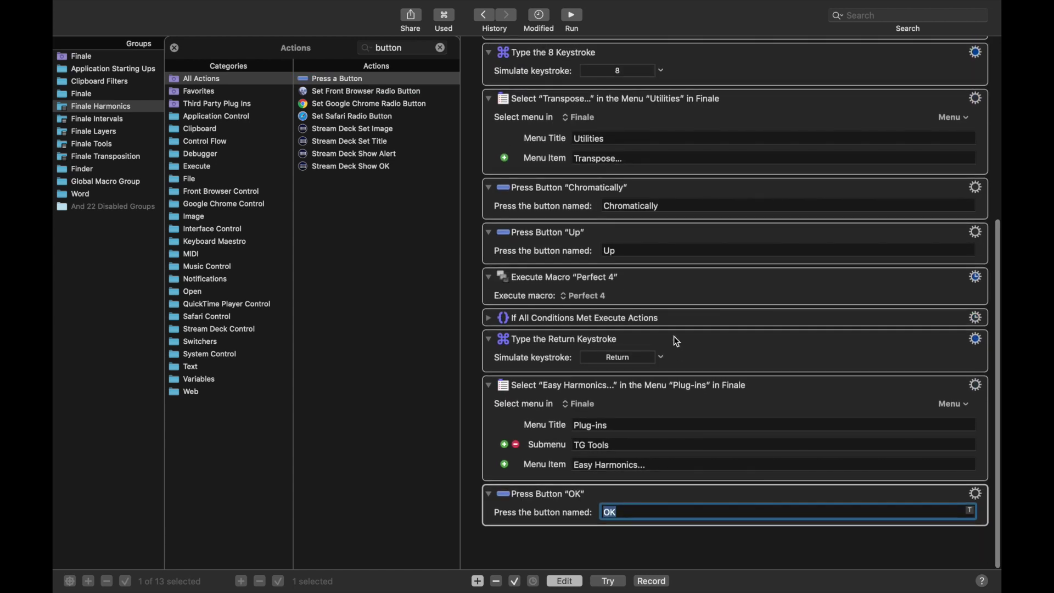
text(Fourths)
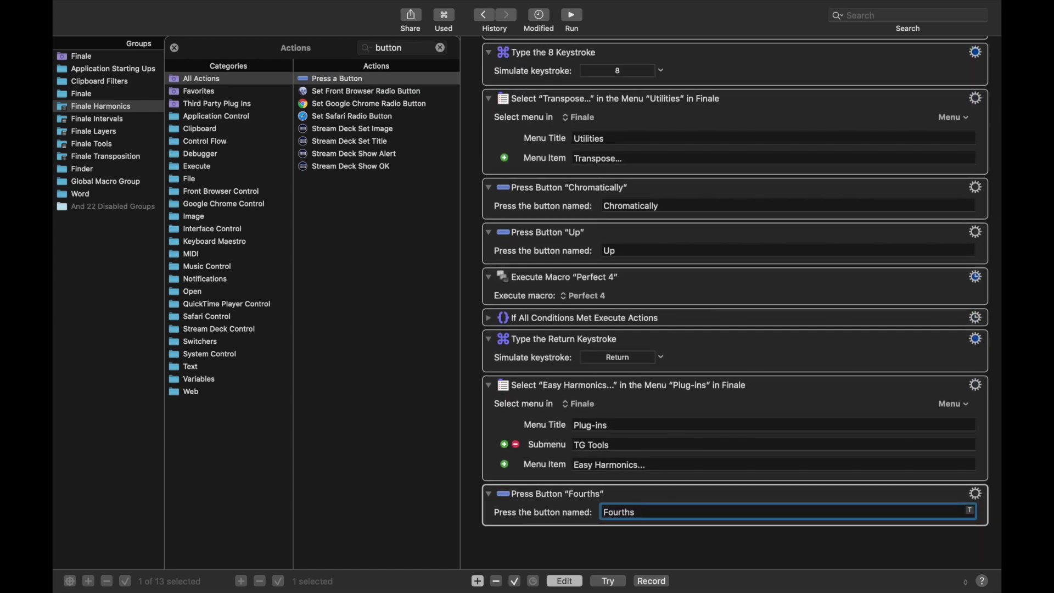
key(super+Tab)
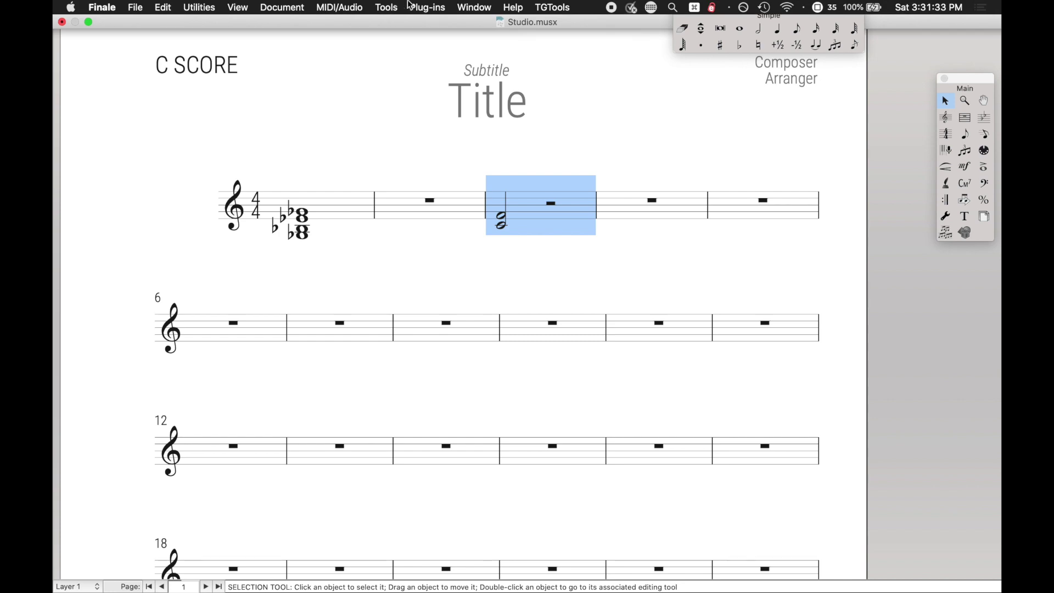
Step: Open Finale's Easy Harmonics dialog to check its button names, then close it
click(411, 5)
mouse_move(467, 162)
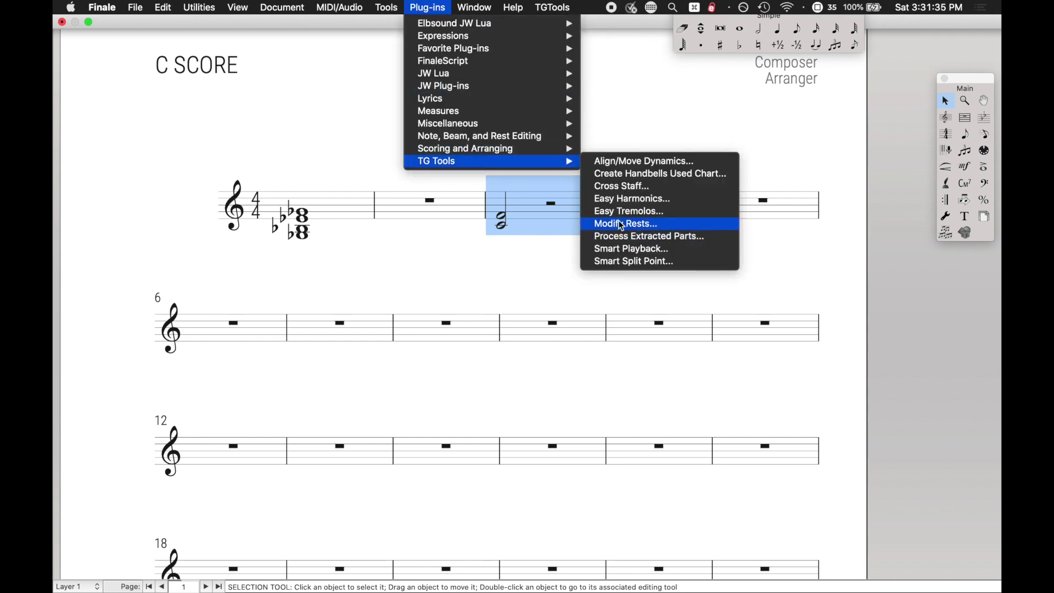
click(631, 199)
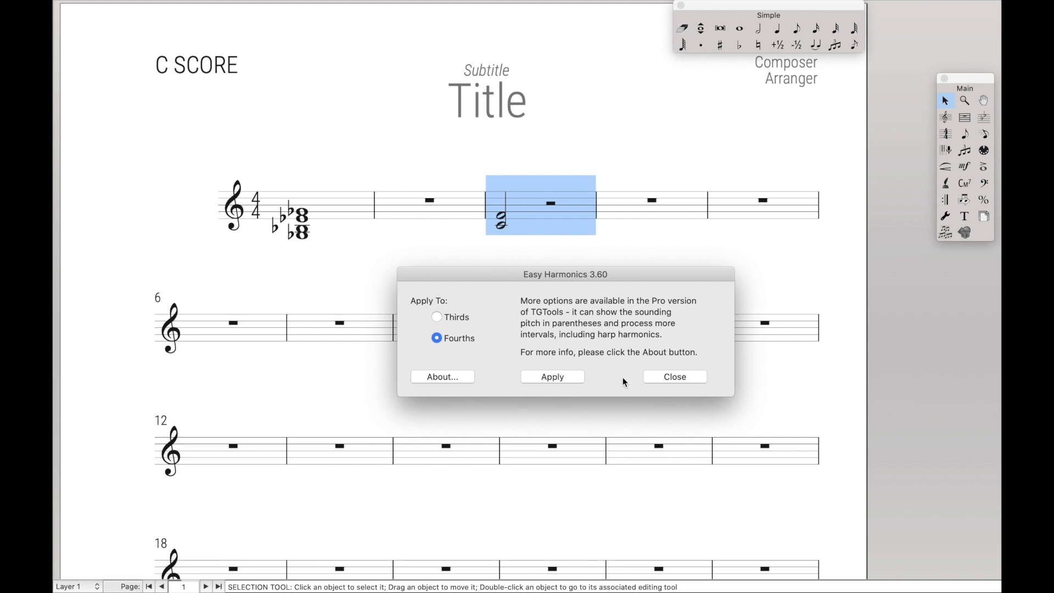
click(675, 376)
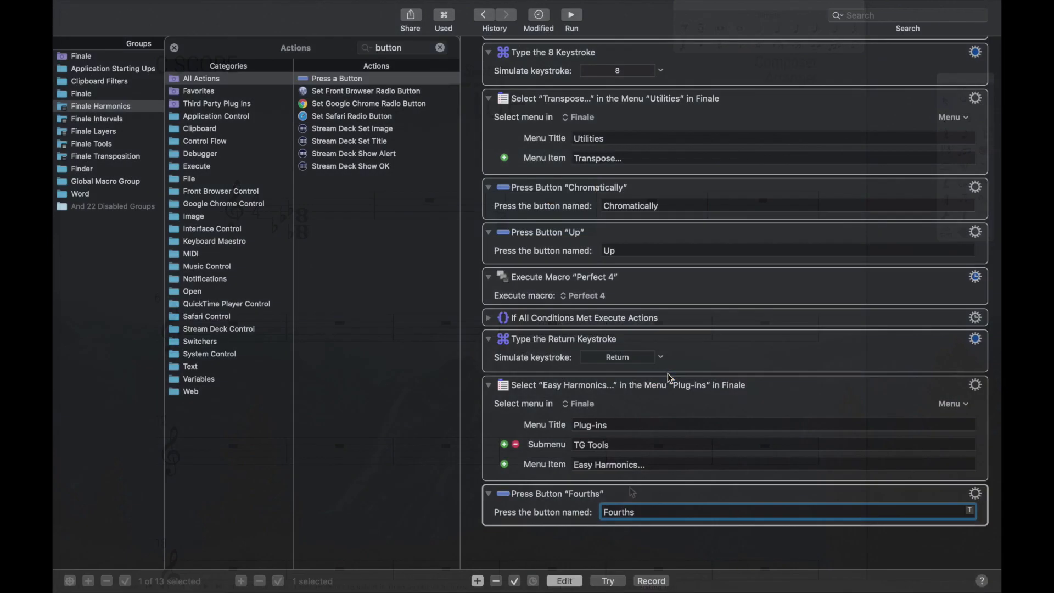
Step: Duplicate the Fourths button action twice and rename the copies to 'Apply' and 'Close'
click(631, 494)
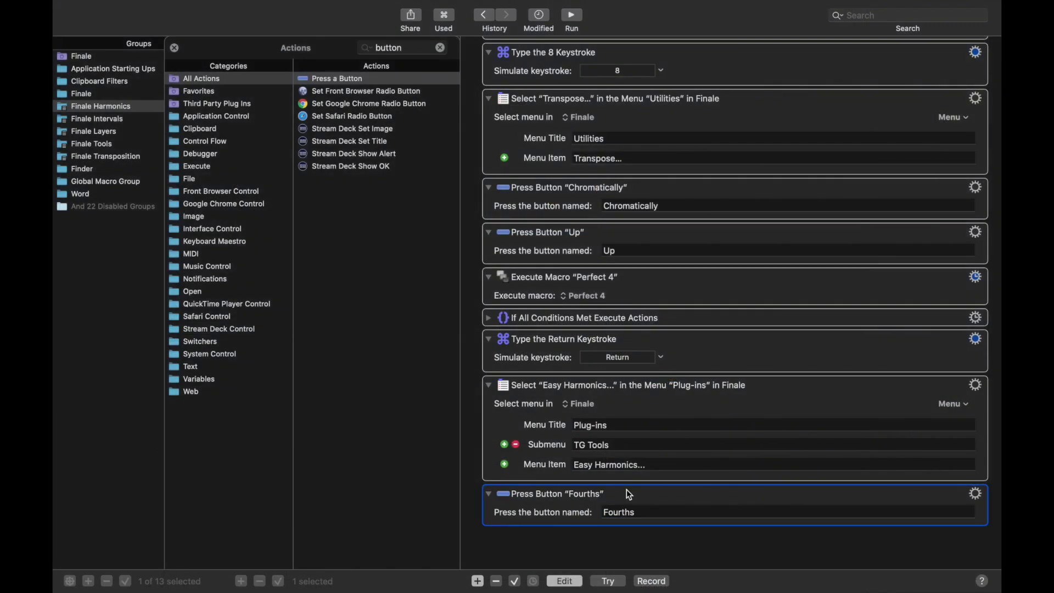
key(super+d)
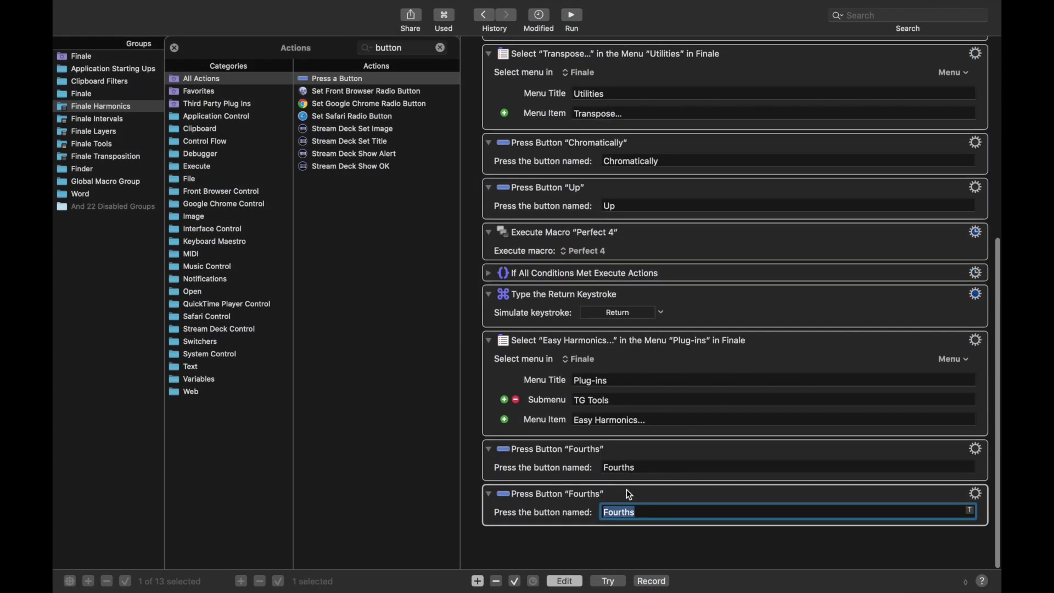
key(super+d)
click(639, 513)
text(A)
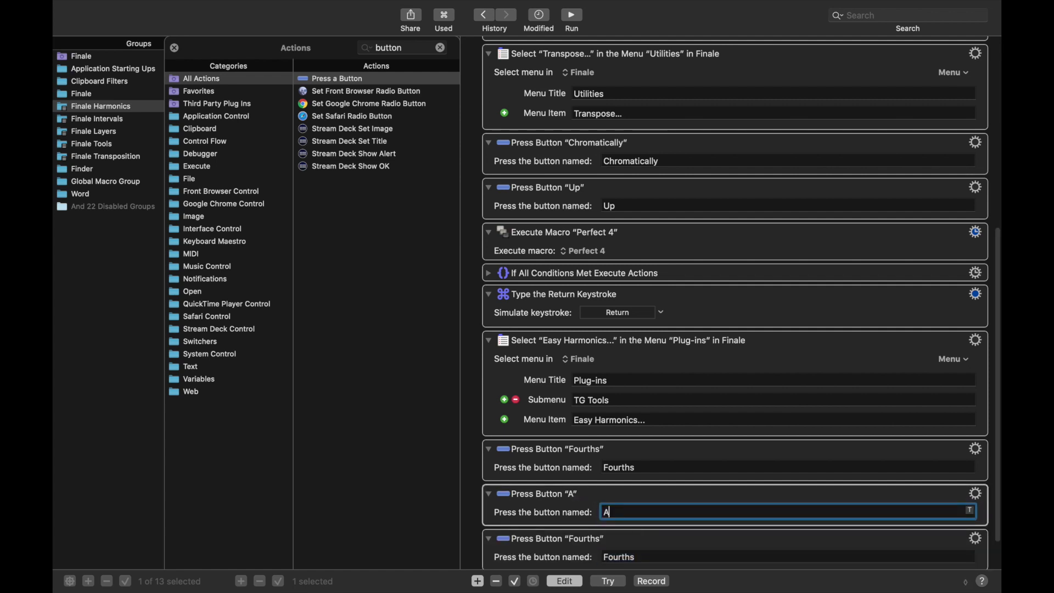
text(pply)
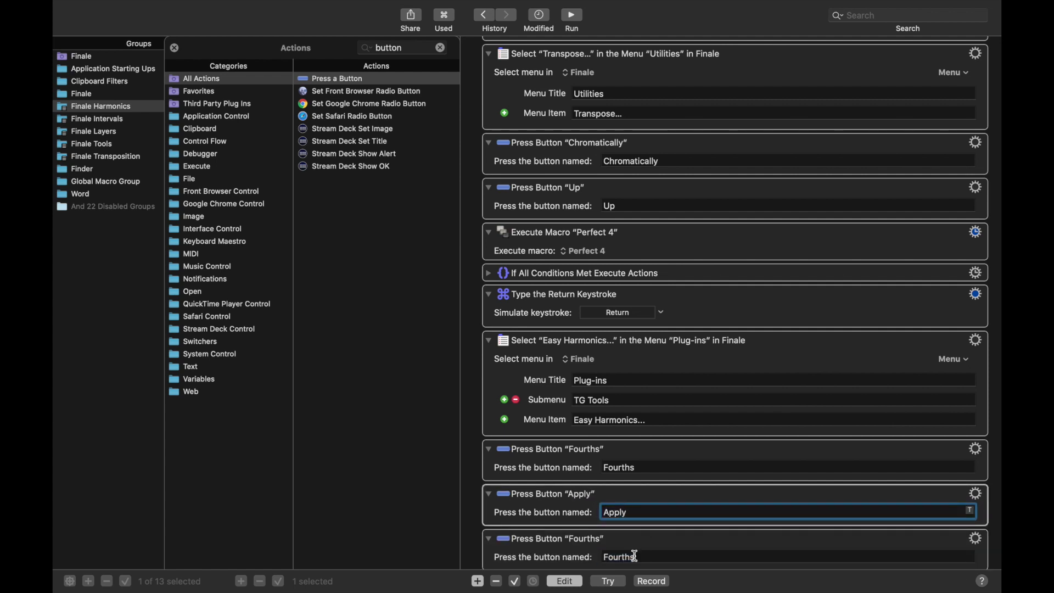
click(636, 556)
text(Close)
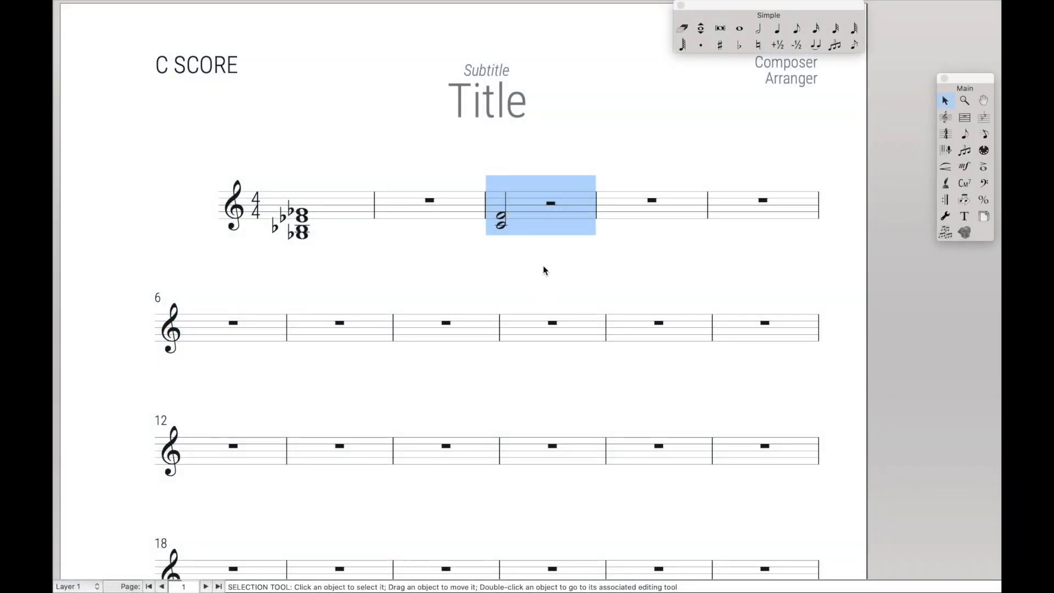
Step: Select measure 3 in Finale and run Harmonics > 4ths from the Intervals palette
click(543, 265)
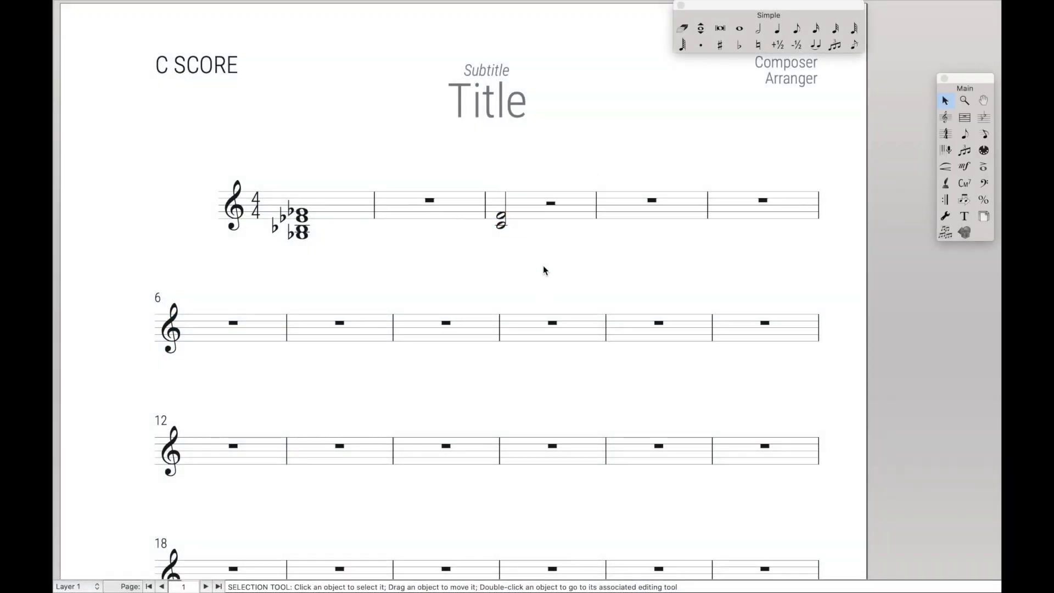
click(549, 222)
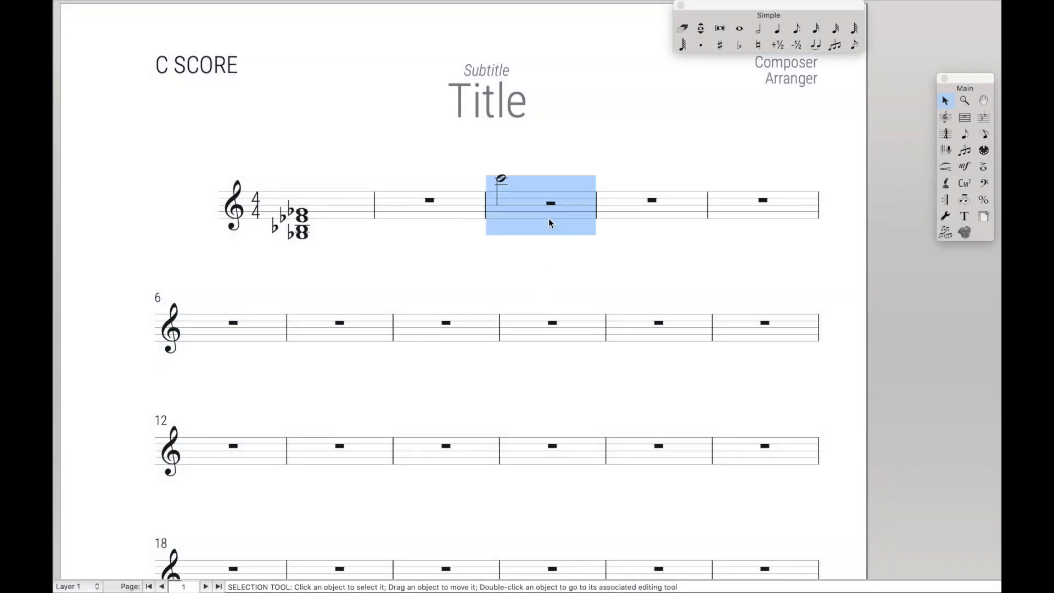
key(ctrl+alt+i)
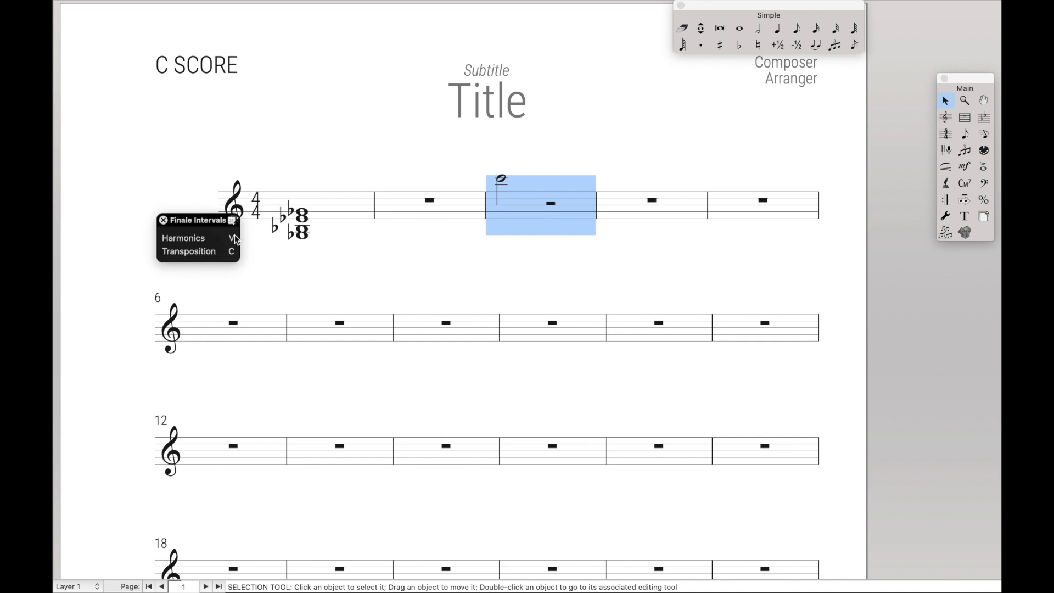
key(c)
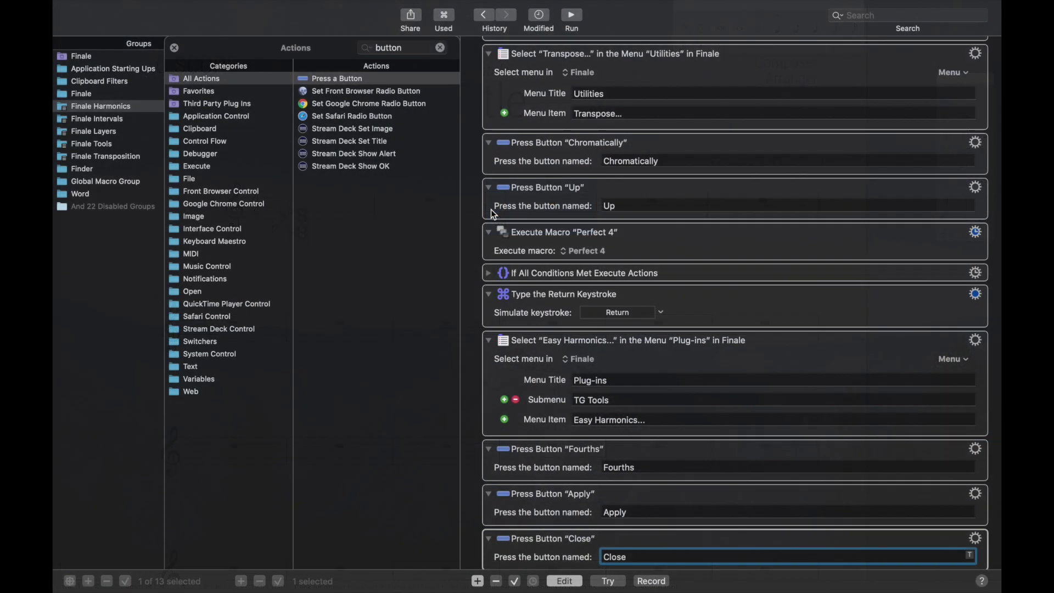
scroll(551, 262, up, 10)
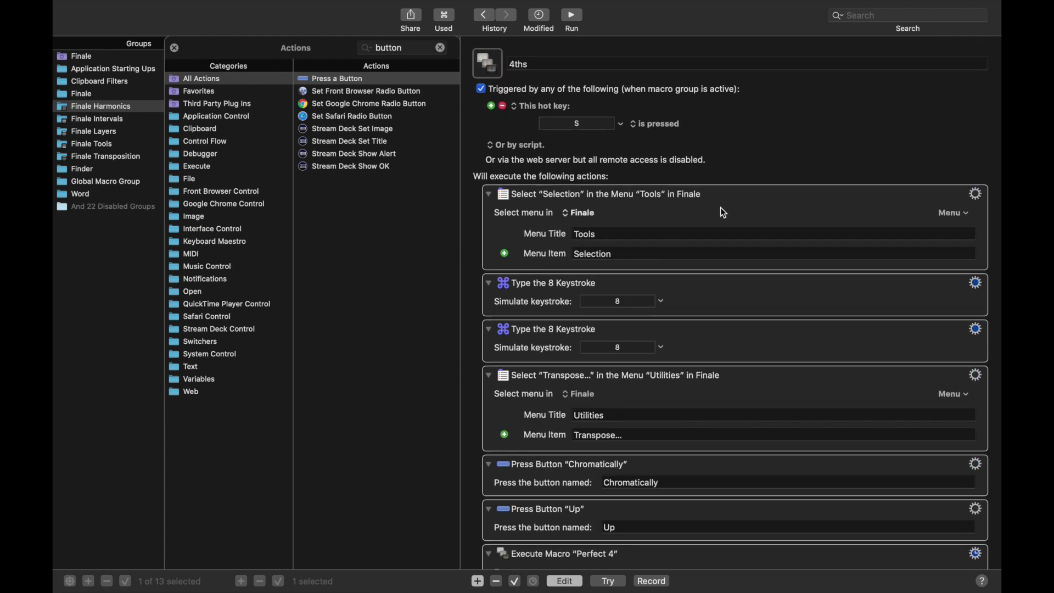
Step: Review the opening actions: Selection, two 8 keystrokes, Transpose, Chromatically, Up and Perfect 4
click(763, 192)
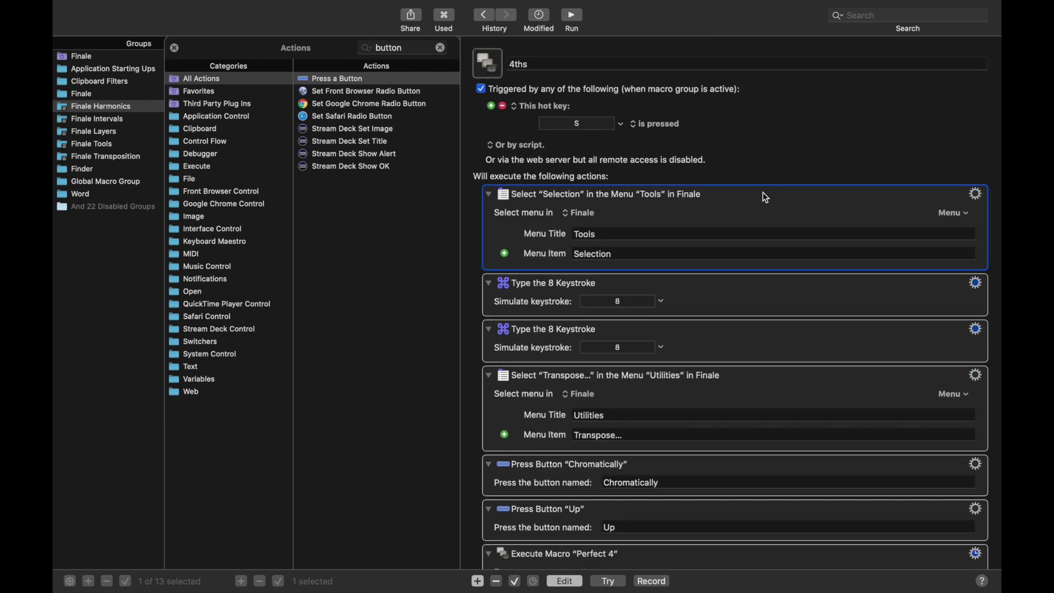
click(734, 301)
click(720, 343)
scroll(723, 346, down, 2)
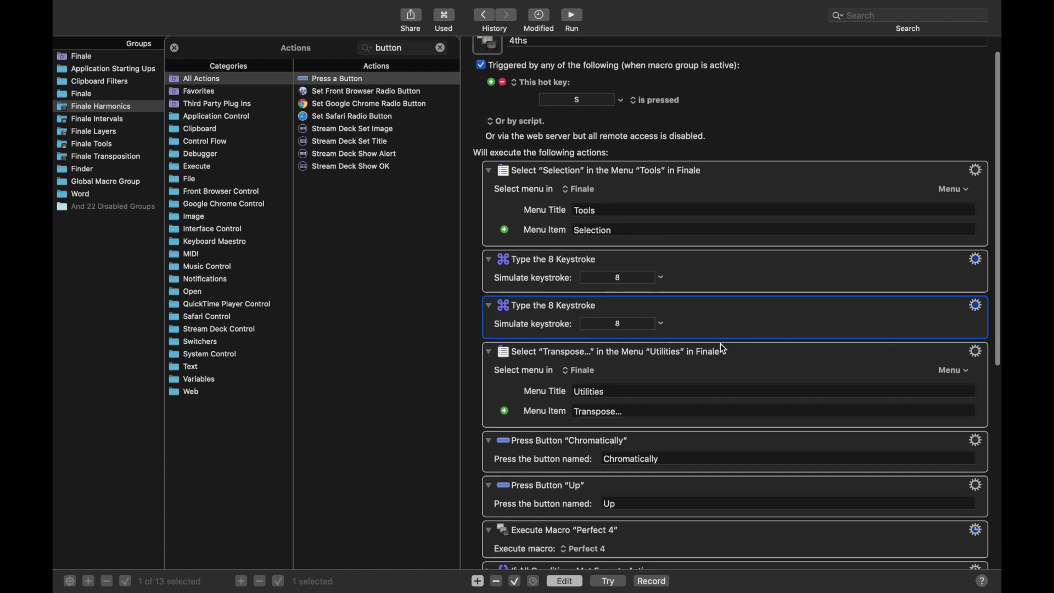
scroll(723, 346, down, 3)
click(764, 299)
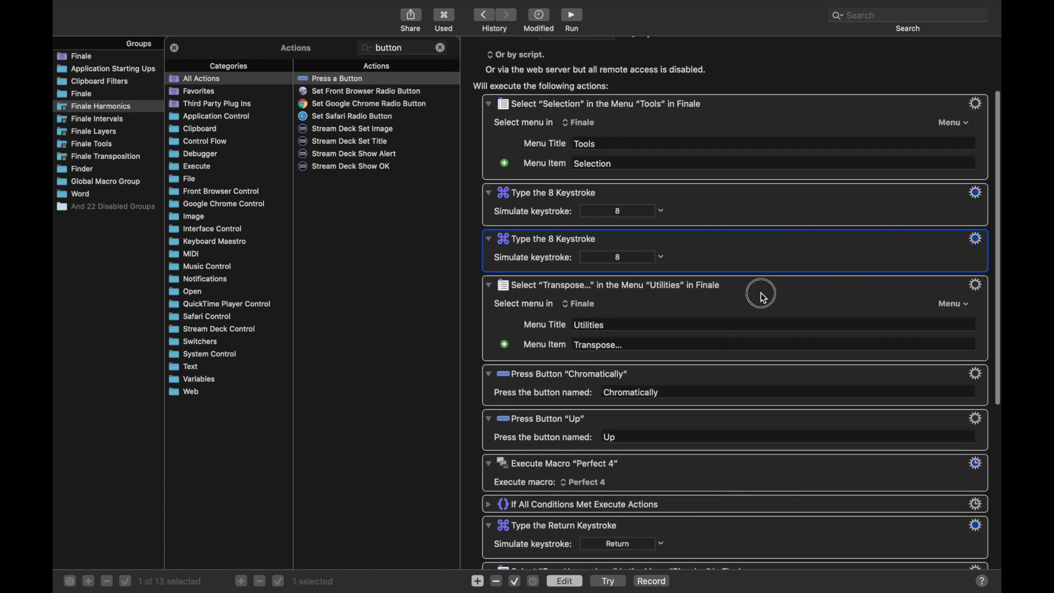
scroll(761, 292, down, 4)
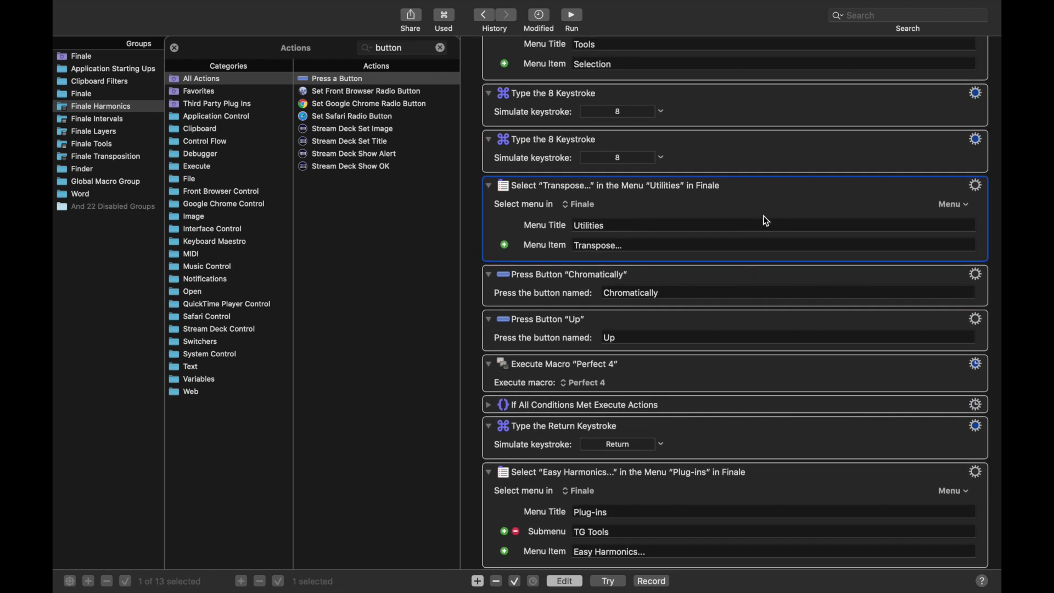
click(738, 279)
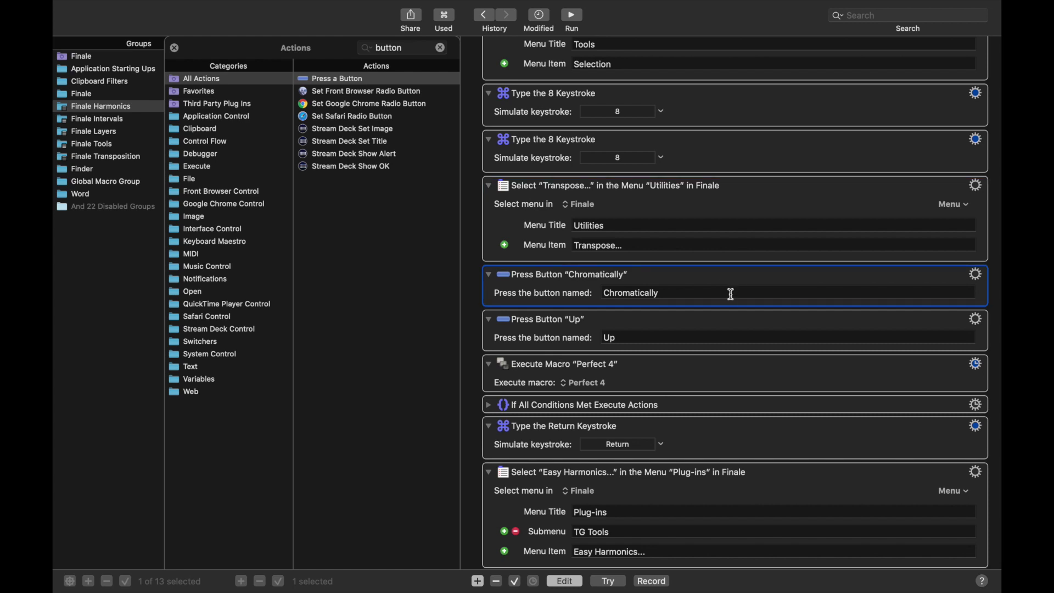
click(720, 320)
scroll(720, 321, down, 2)
click(725, 321)
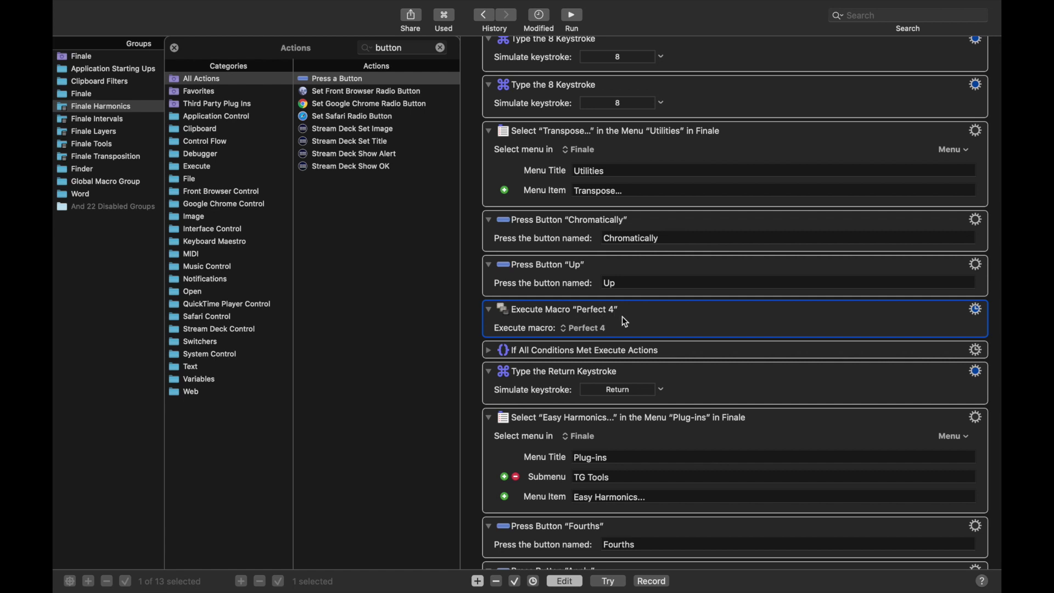
scroll(626, 322, down, 4)
Step: Review the remaining actions: Preserve Original Notes, Return, Easy Harmonics, Fourths, Apply and Close
click(490, 253)
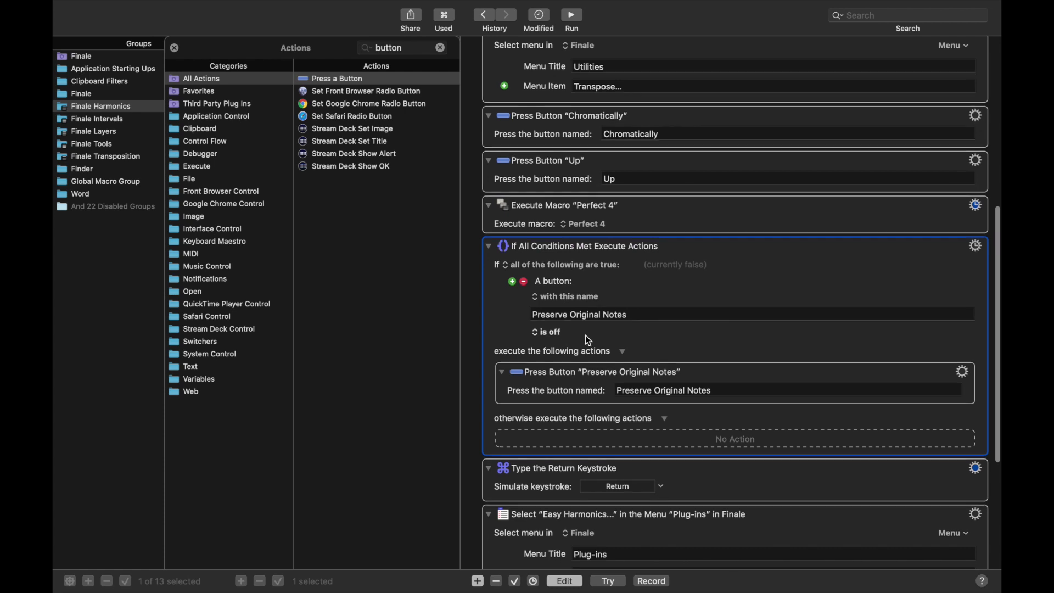
scroll(586, 335, down, 8)
click(723, 257)
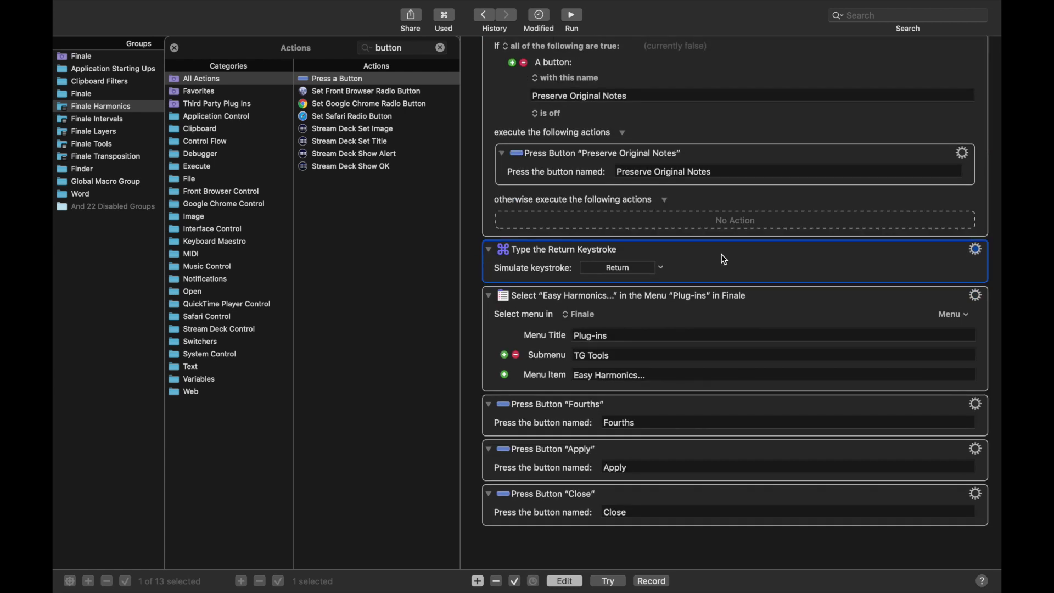
click(769, 301)
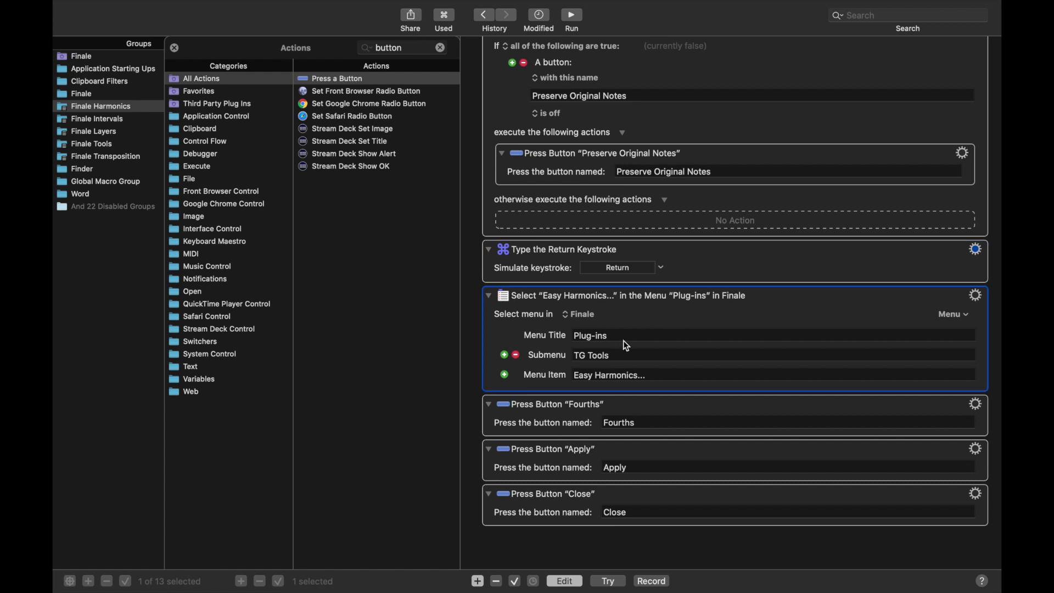
click(677, 418)
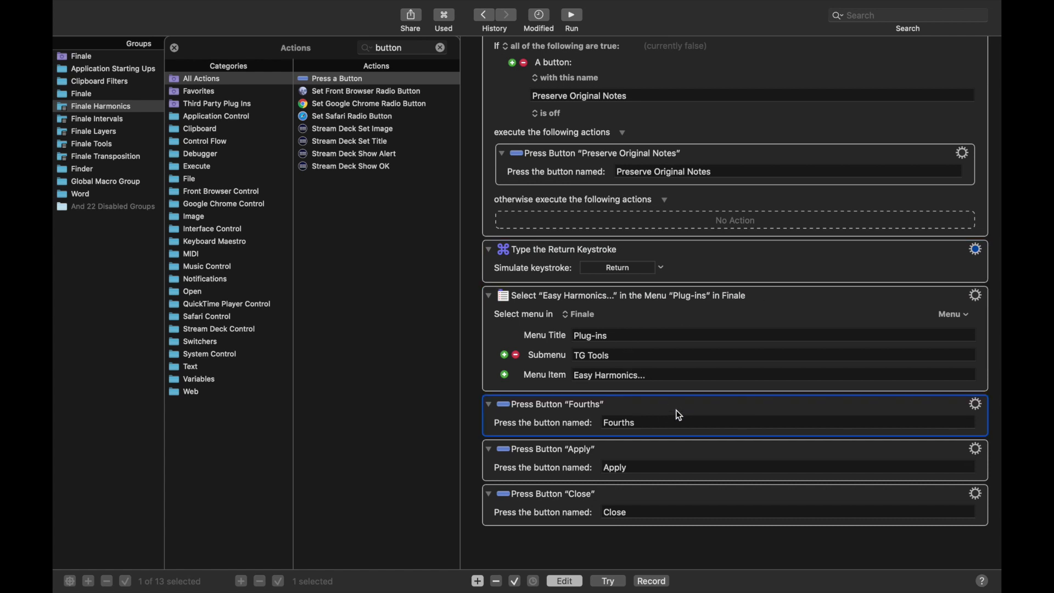
click(667, 464)
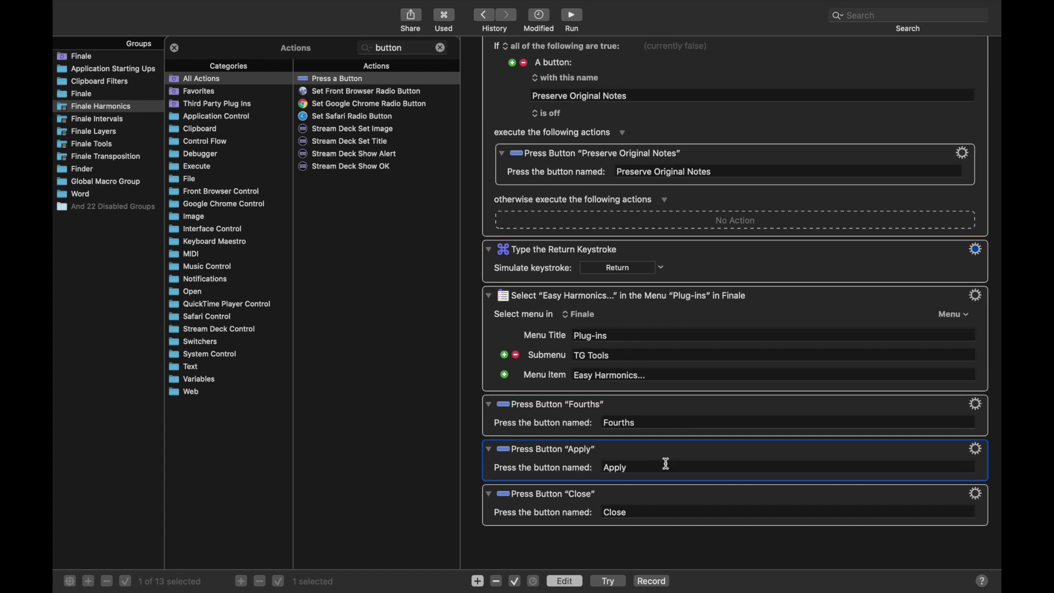
click(645, 502)
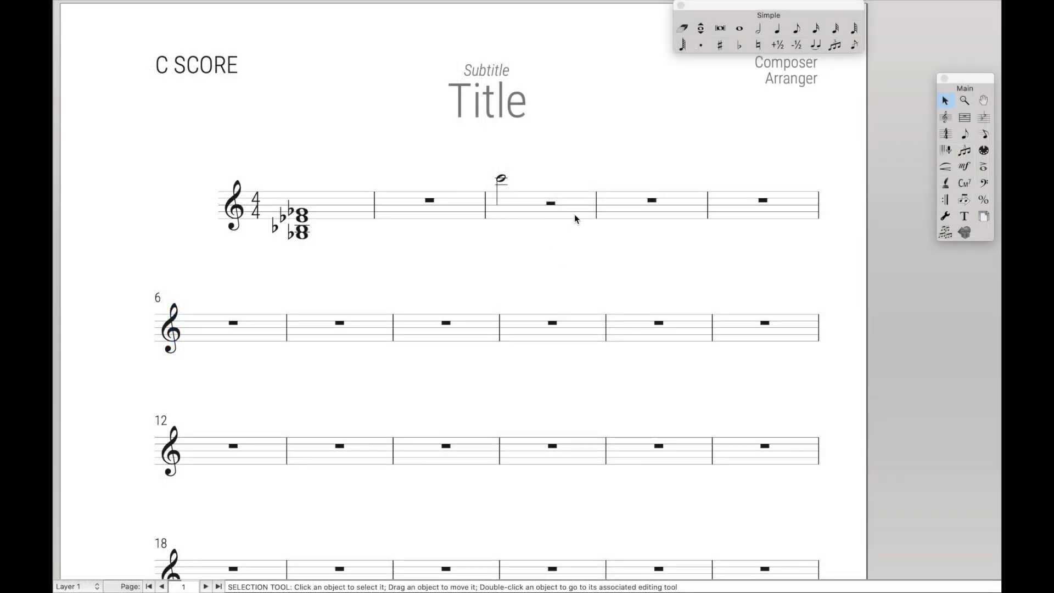
Step: Transpose measure 3's note up a perfect fourth chromatically, preserving the original notes
click(574, 217)
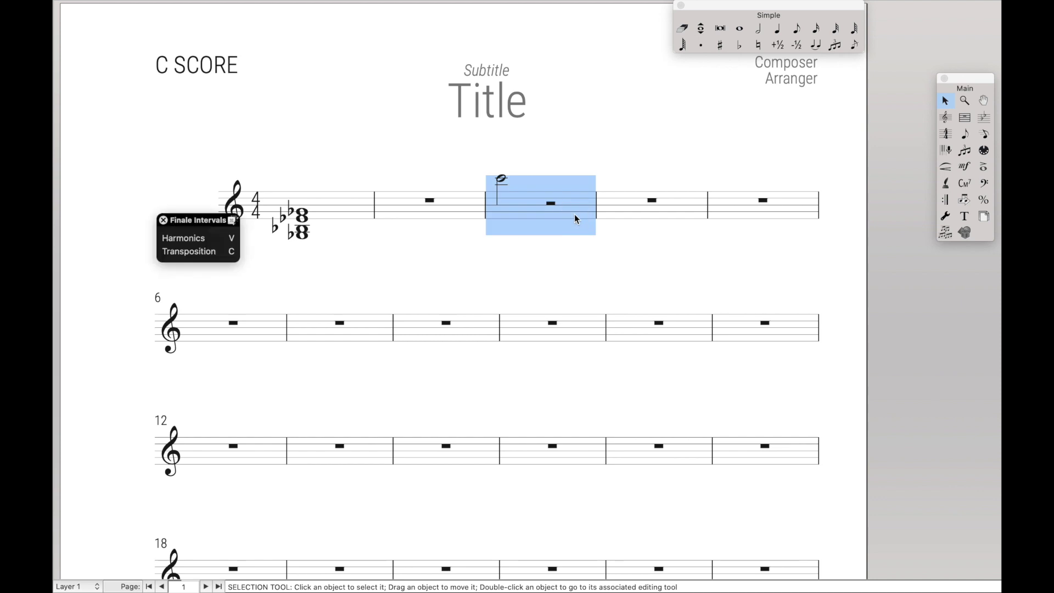
key(ctrl+alt+4)
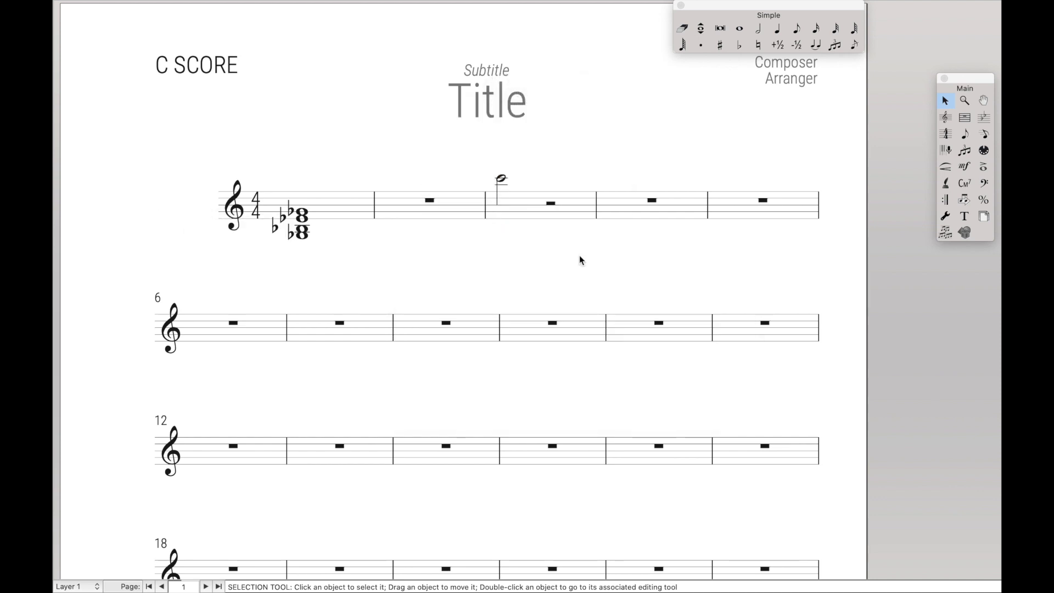
click(522, 212)
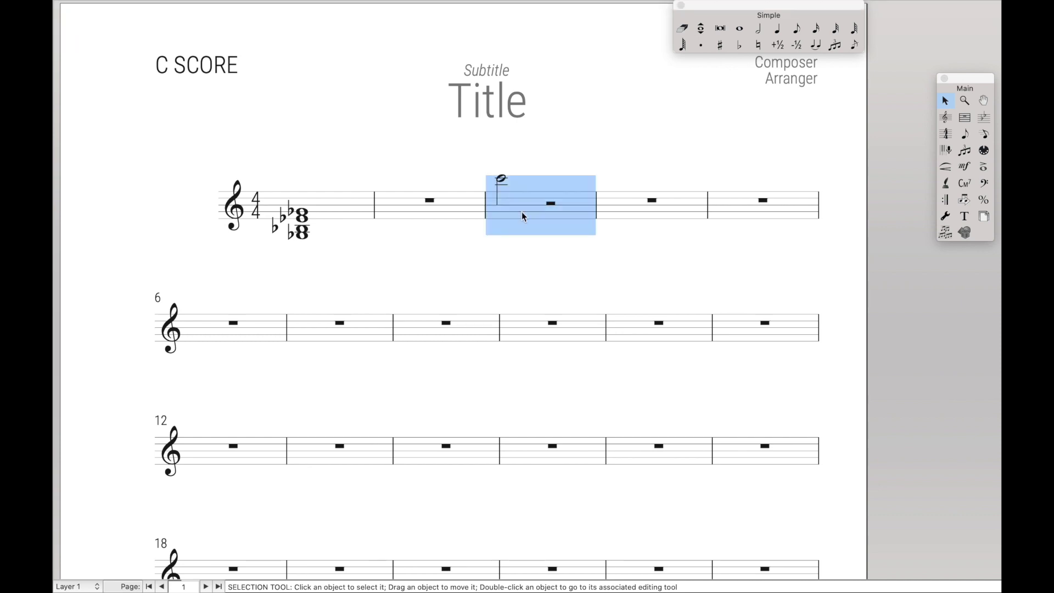
right_click(521, 212)
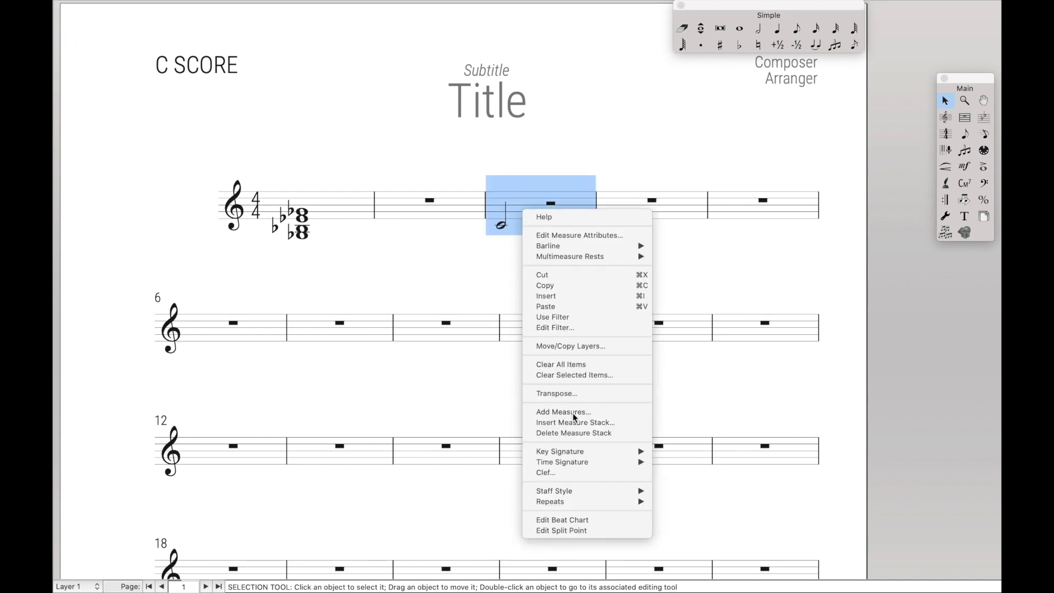
click(569, 396)
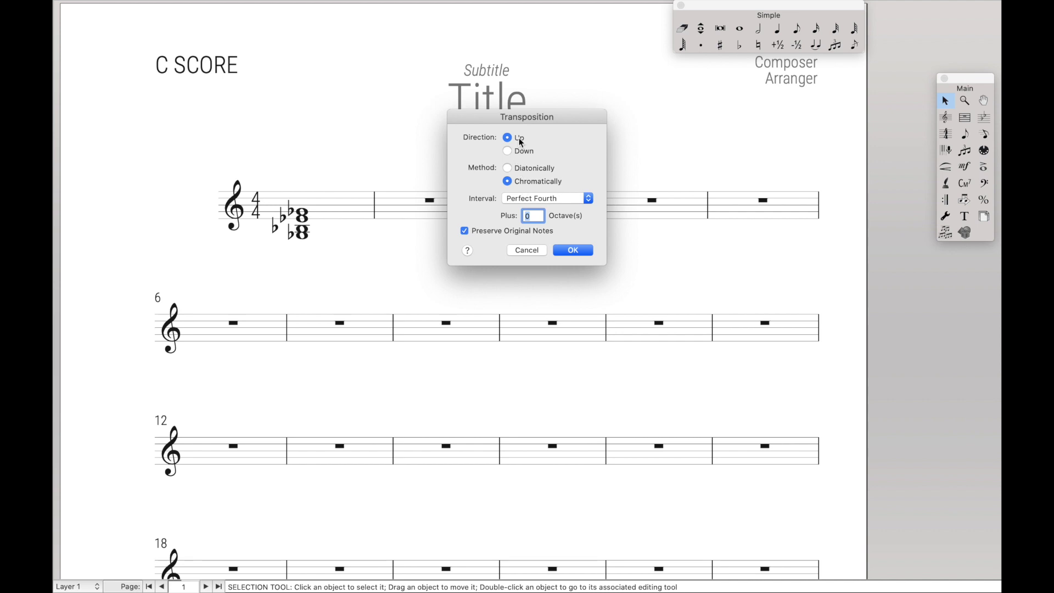
click(568, 251)
Step: Run TG Tools Easy Harmonics with Fourths to turn the pair into a fourth harmonic
click(428, 8)
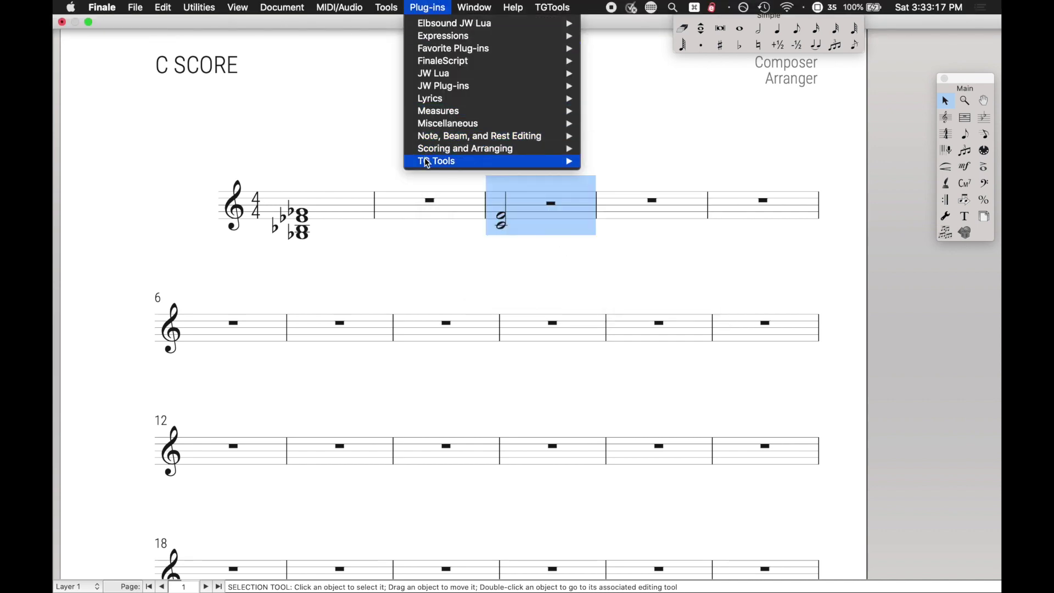
mouse_move(428, 162)
click(623, 198)
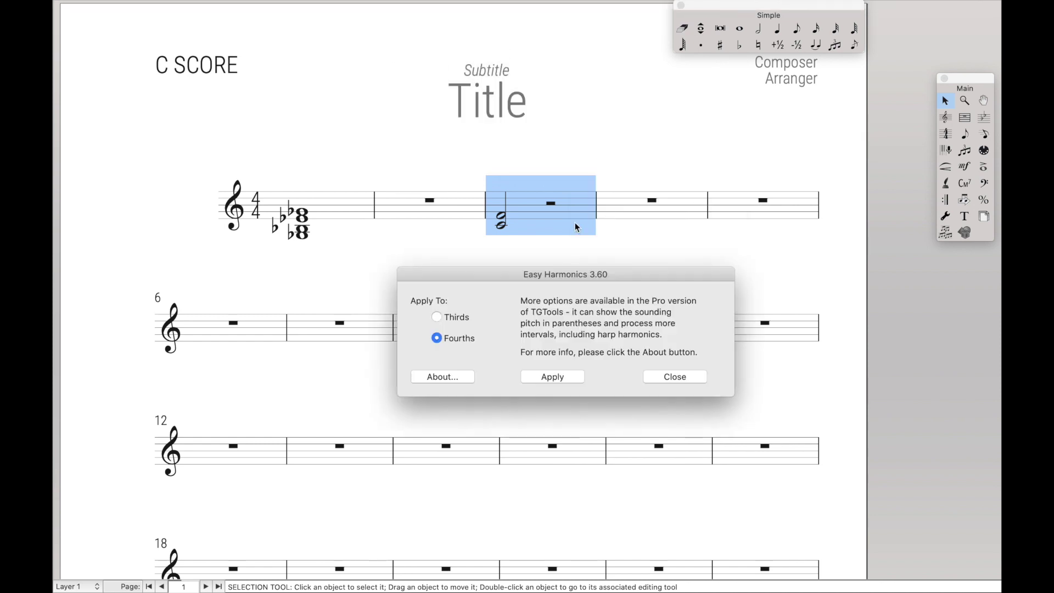
click(557, 380)
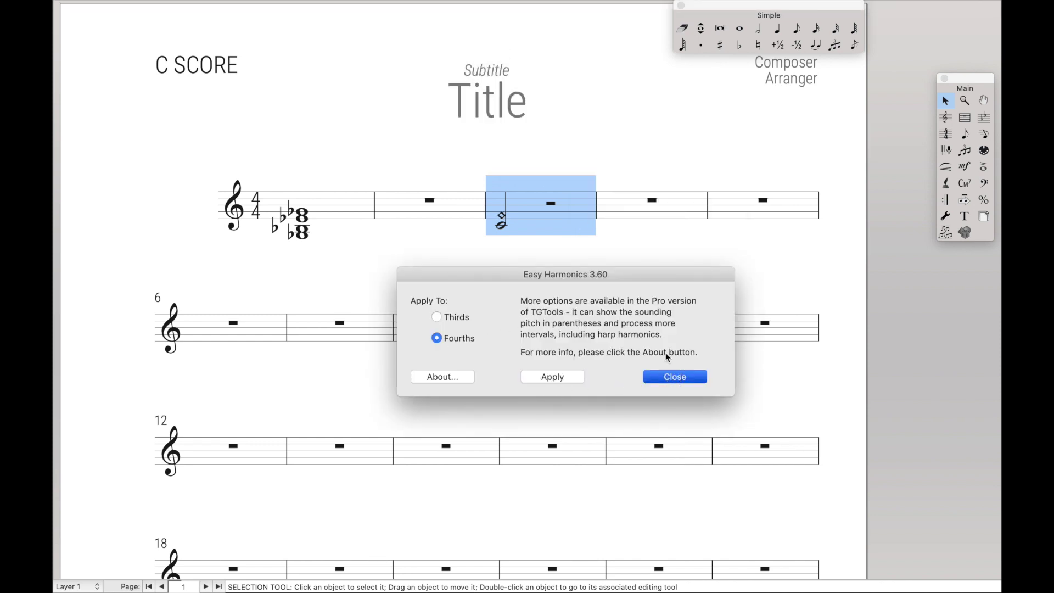
key(Return)
click(629, 273)
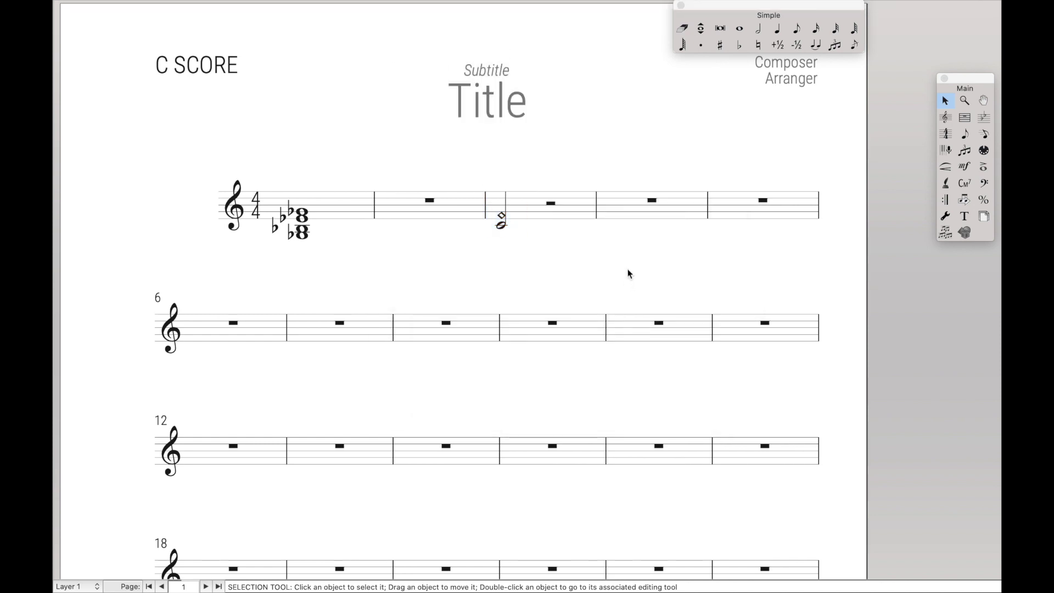